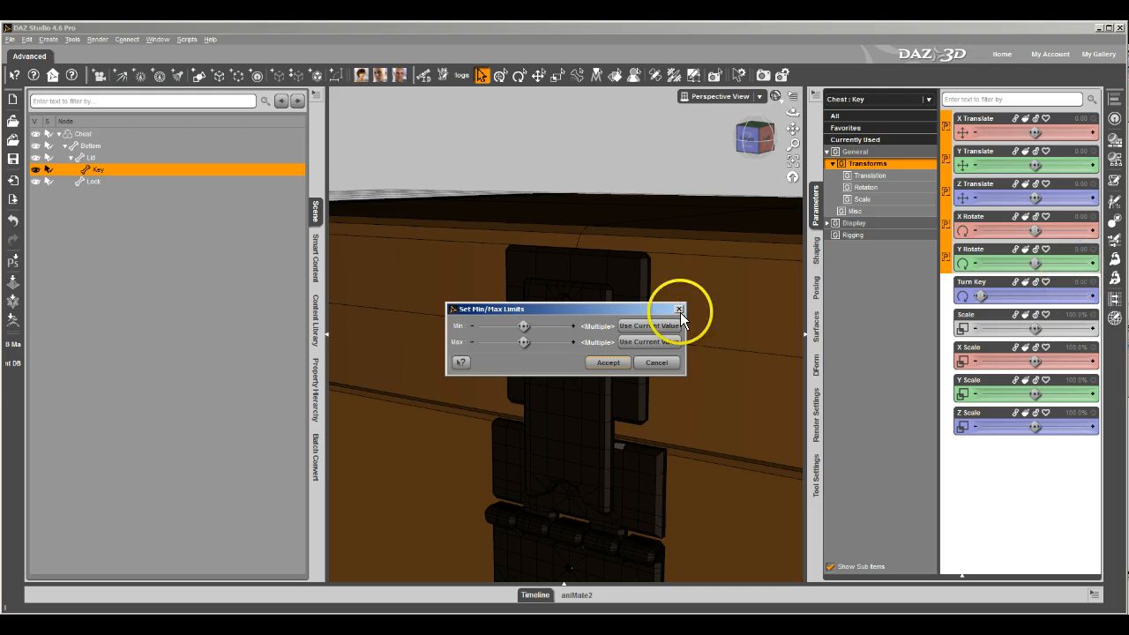
Step: Set the minimum and maximum limits of the Key's translate, X Rotate and Y Rotate properties to their current values, with limits enabled
left_click(649, 341)
left_click(608, 363)
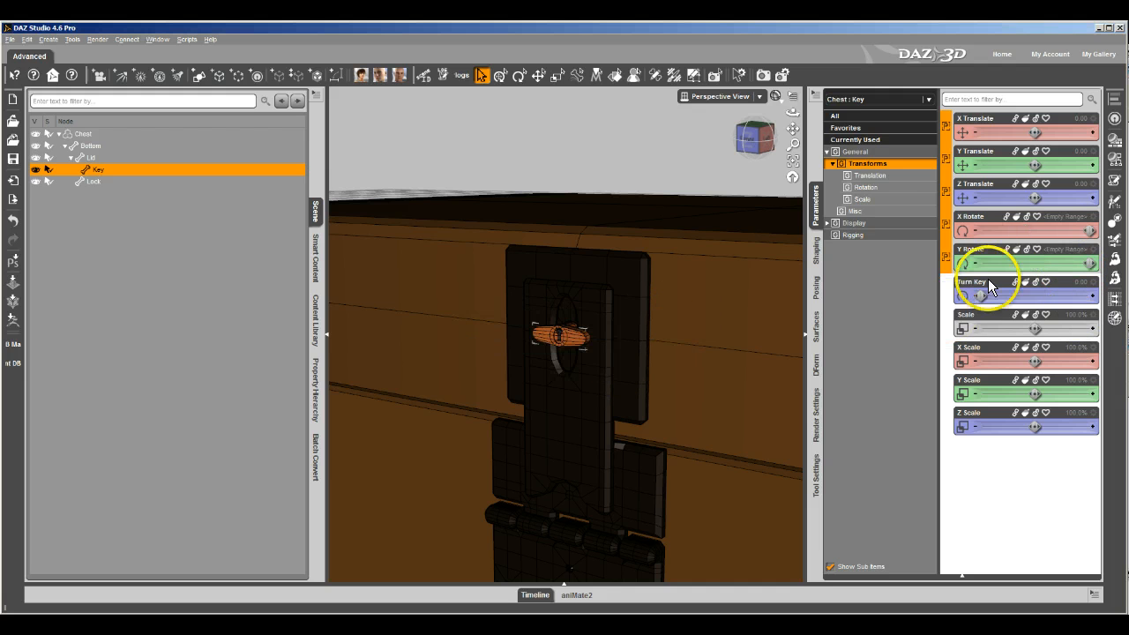
right_click(950, 203)
mouse_move(970, 287)
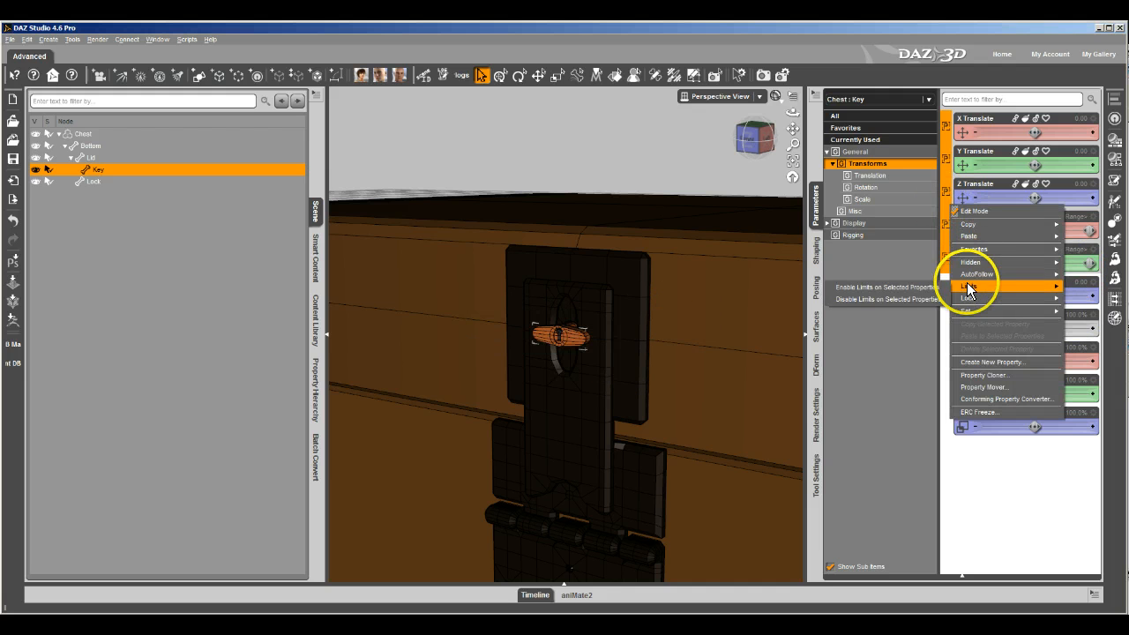
left_click(921, 289)
Step: Lock and hide the Key's X, Y and Z Translate, X Rotate and Y Rotate properties
right_click(946, 257)
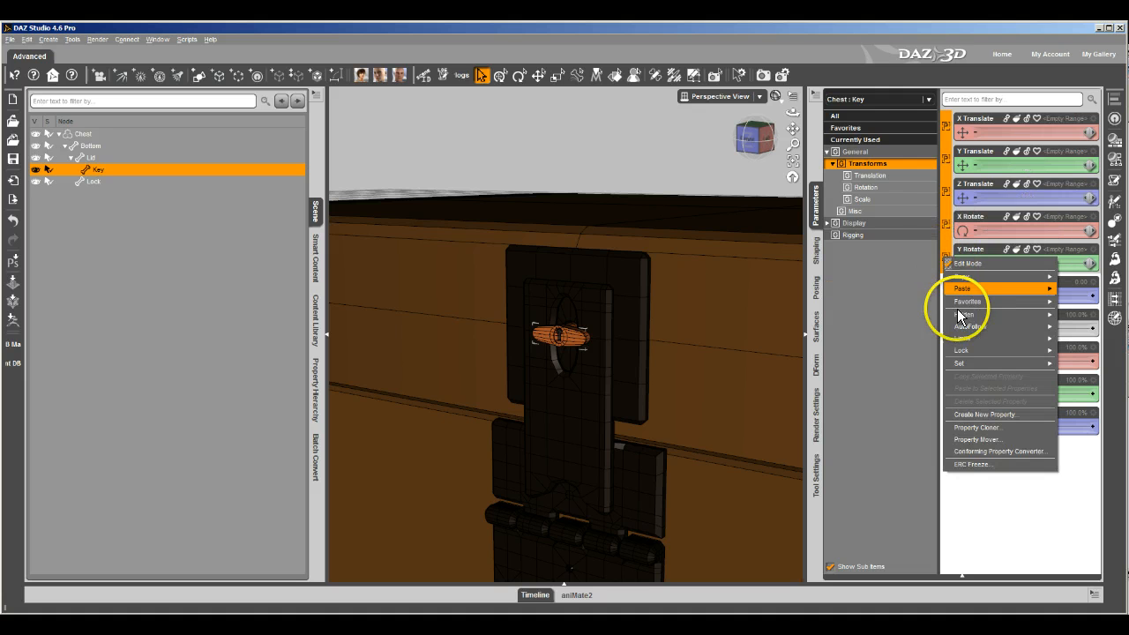
left_click(920, 352)
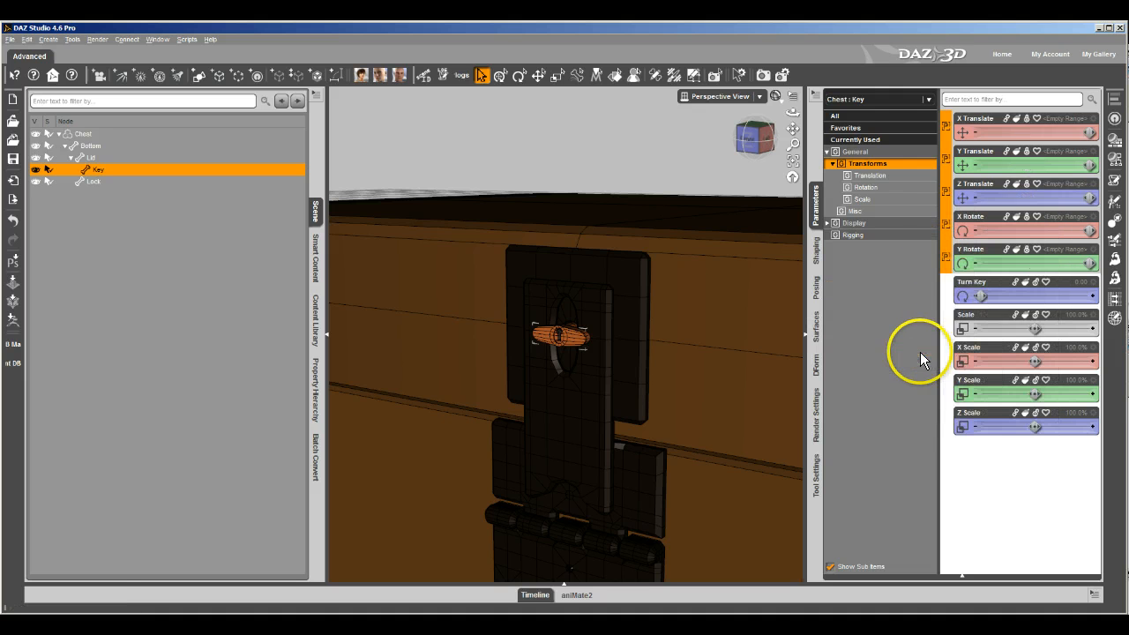
right_click(947, 249)
mouse_move(962, 303)
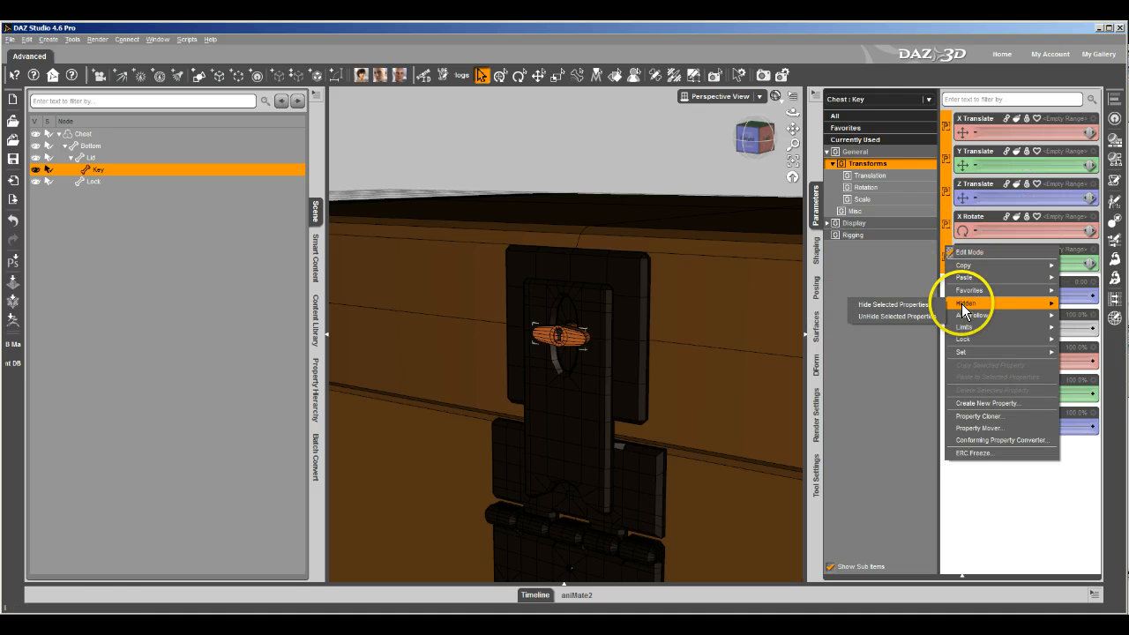
left_click(896, 307)
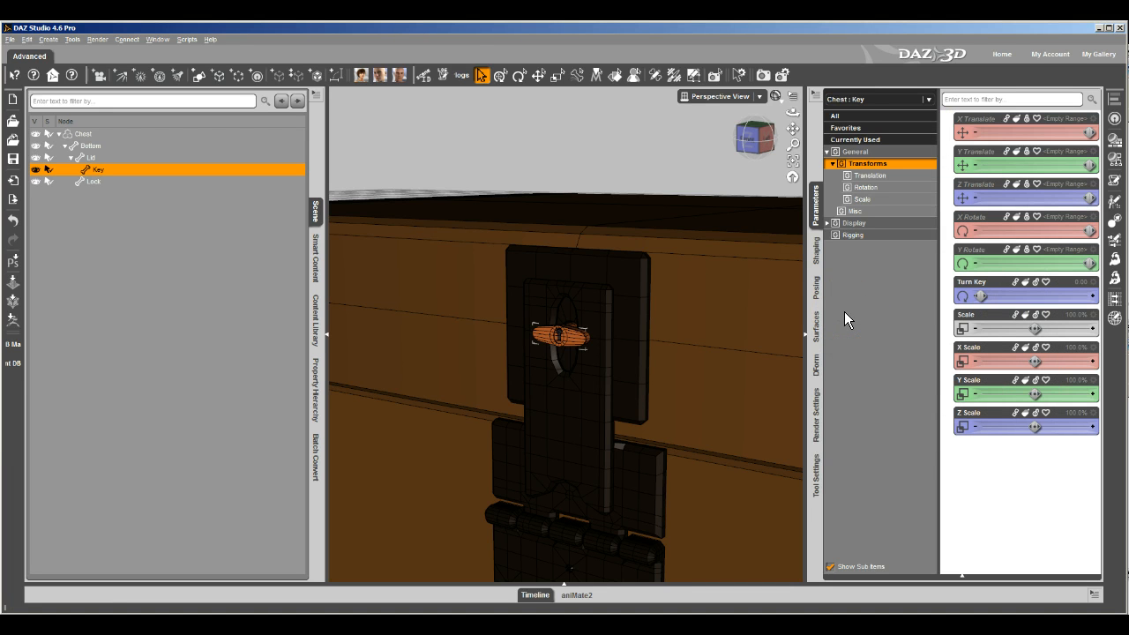
Step: Hide the Key's Scale, X Scale, Y Scale and Z Scale properties
left_click_drag(946, 322, 950, 425)
right_click(949, 422)
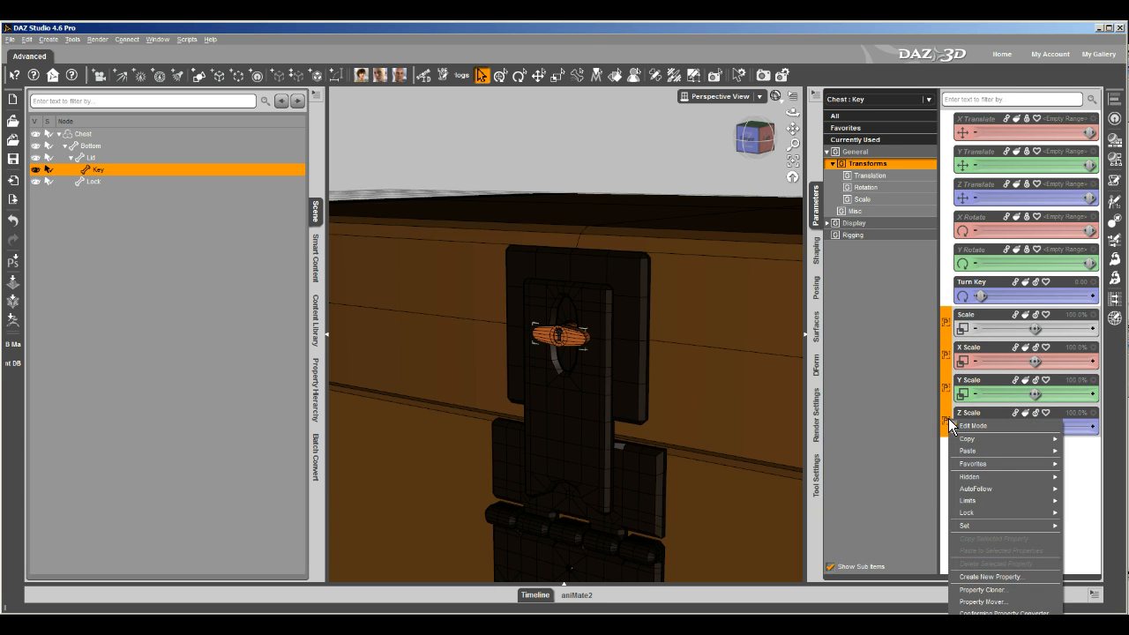
mouse_move(965, 477)
left_click(914, 477)
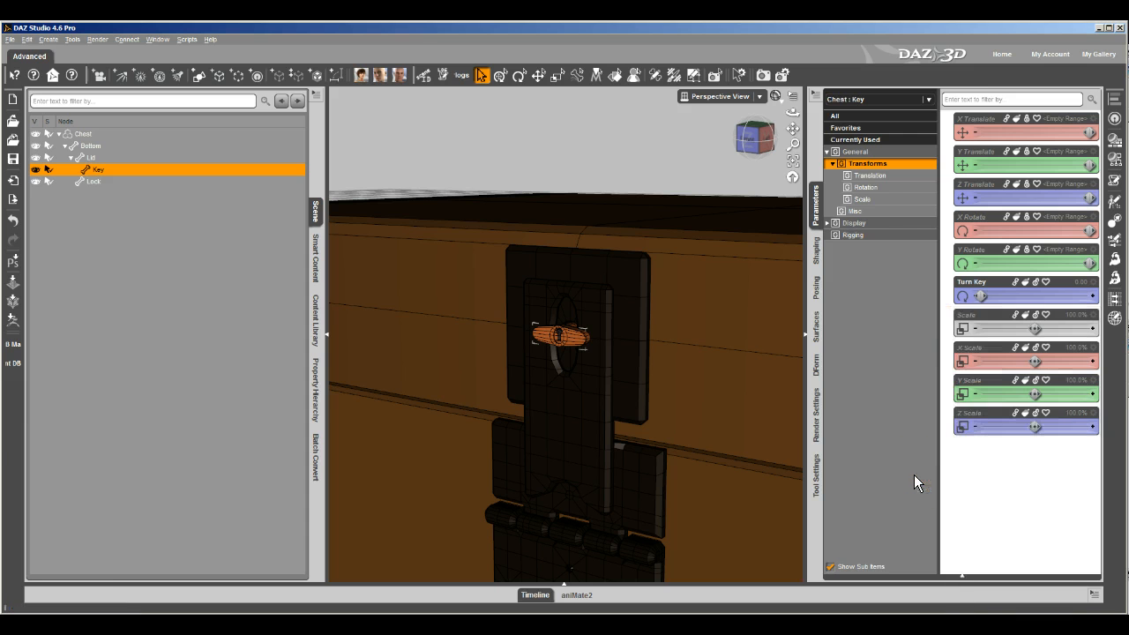
Step: Test the Lock bone's opening by setting X Rotate to about 42, and reset it to 0
left_click(96, 180)
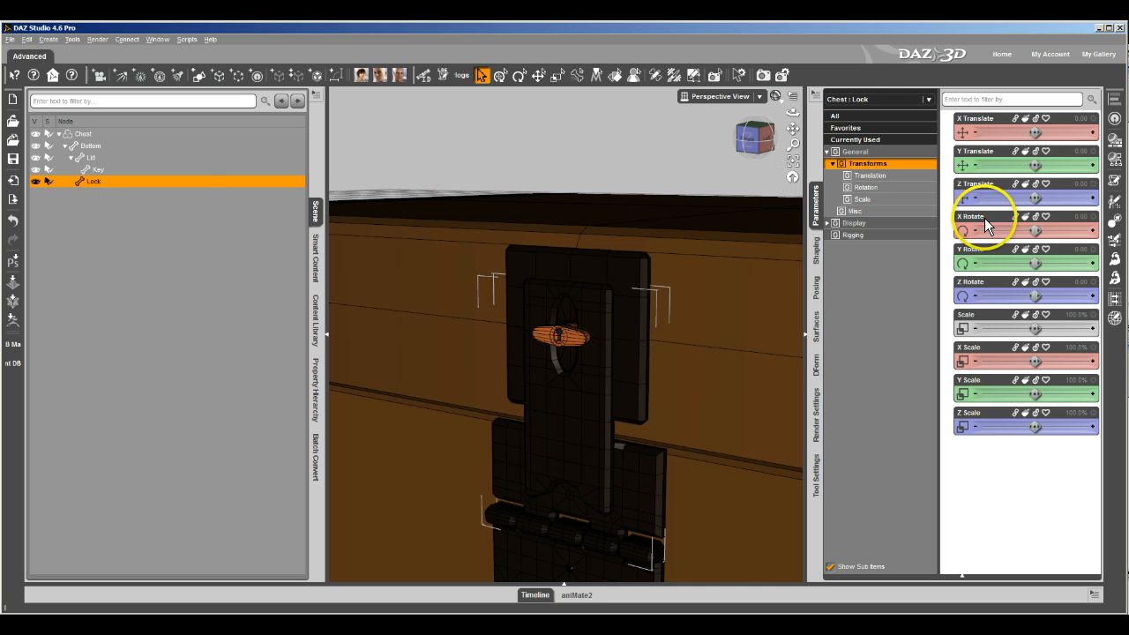
mouse_move(1030, 231)
left_mouse_down()
mouse_move(1097, 239)
mouse_move(999, 241)
mouse_move(1084, 243)
mouse_move(1048, 238)
left_mouse_up()
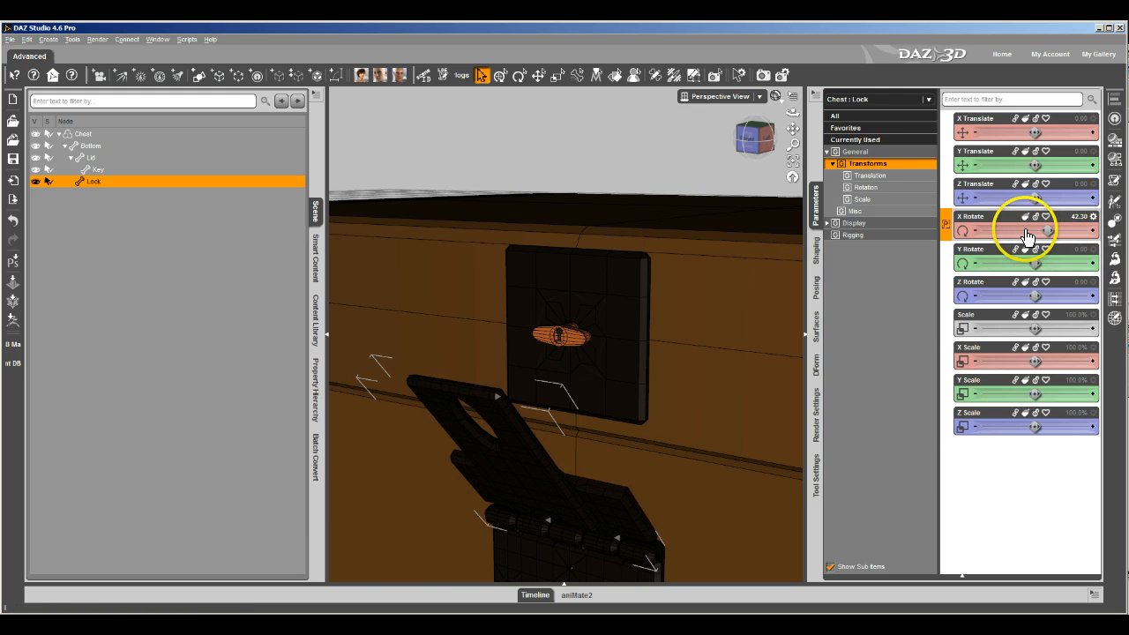
left_click(1026, 231, "alt")
Step: Relabel the Lock's X Rotate property as Open Lock and set its minimum limit to 0
left_click(1094, 216)
left_click(1095, 224)
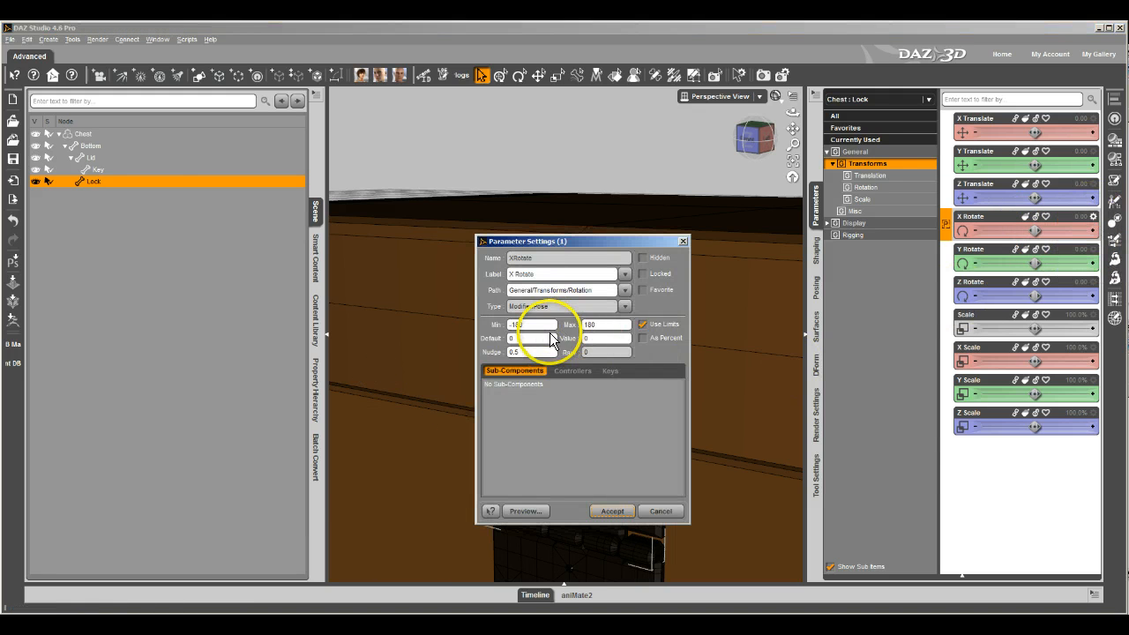
left_click_drag(546, 275, 407, 284)
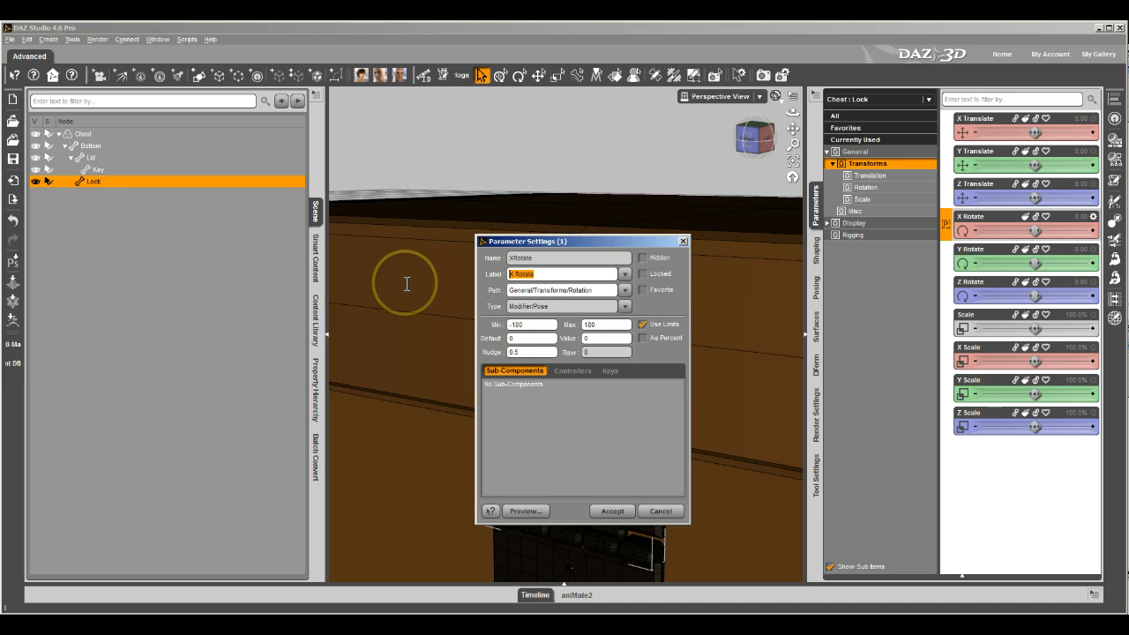
type("Open Lock")
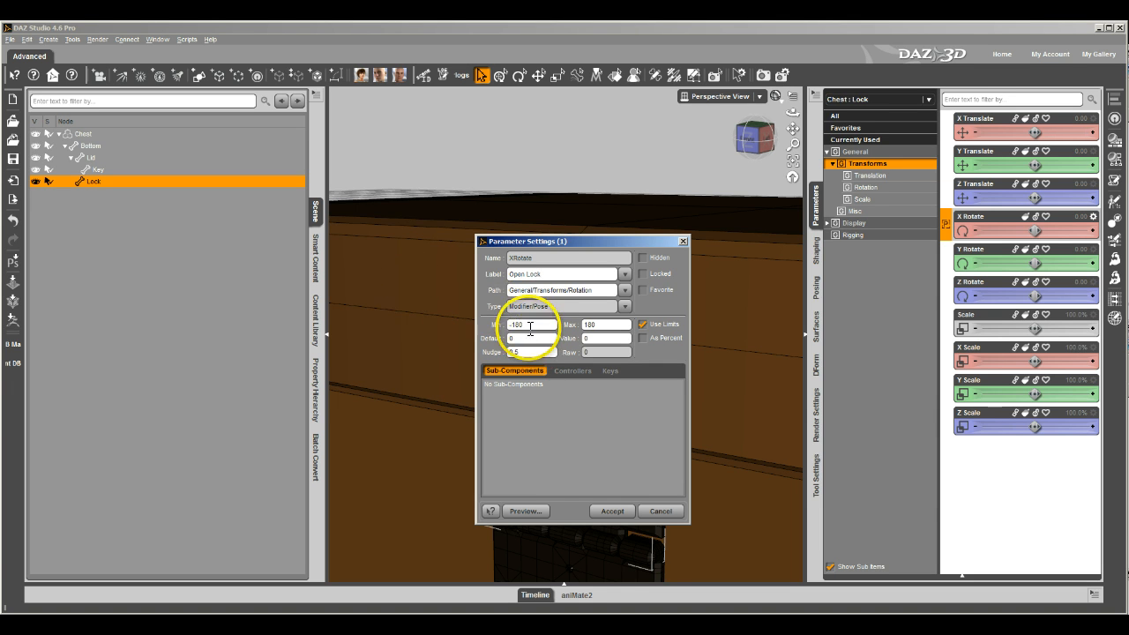
left_click_drag(529, 325, 376, 330)
type("0")
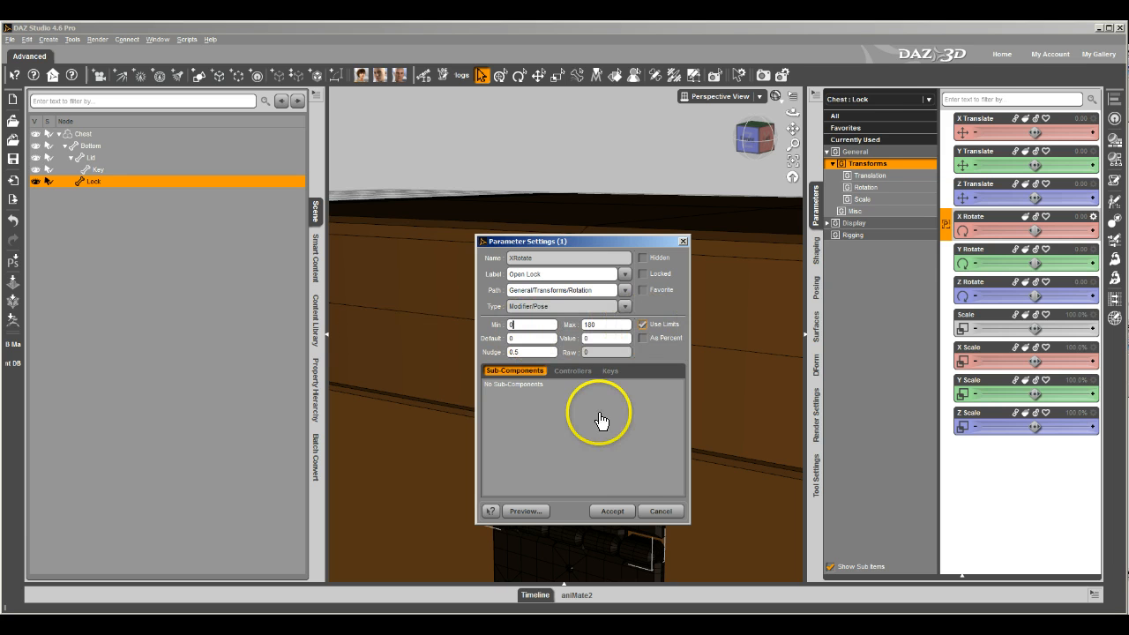
left_click(612, 512)
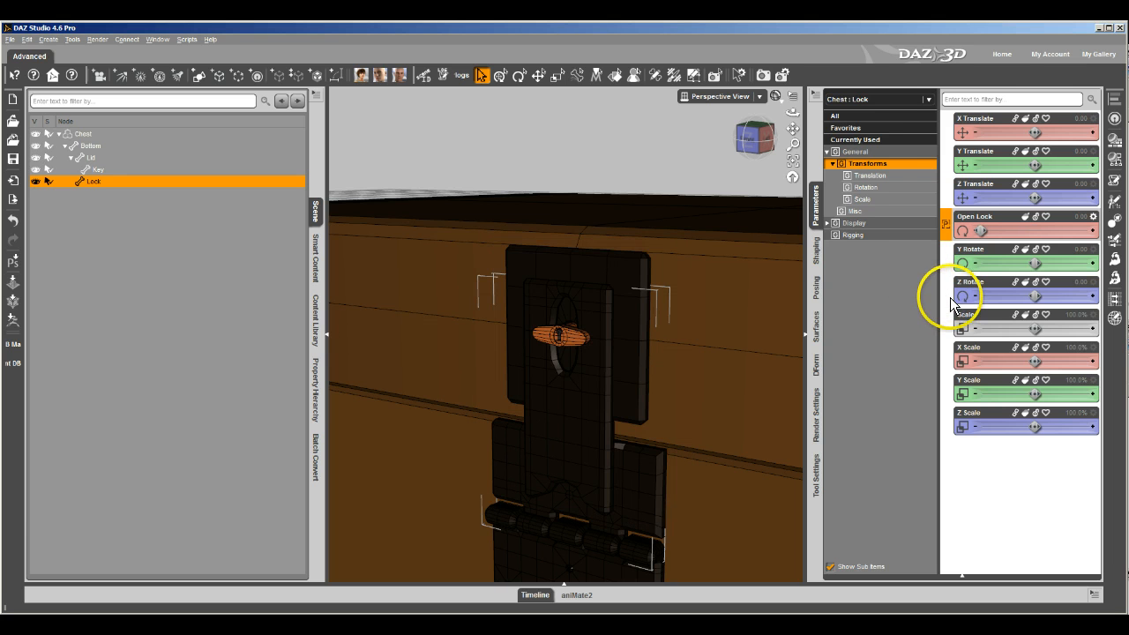
Step: Limit the Lock's translate, Y Rotate and Z Rotate properties to their current values for minimum and maximum, and enable those limits
left_click(946, 126, "shift")
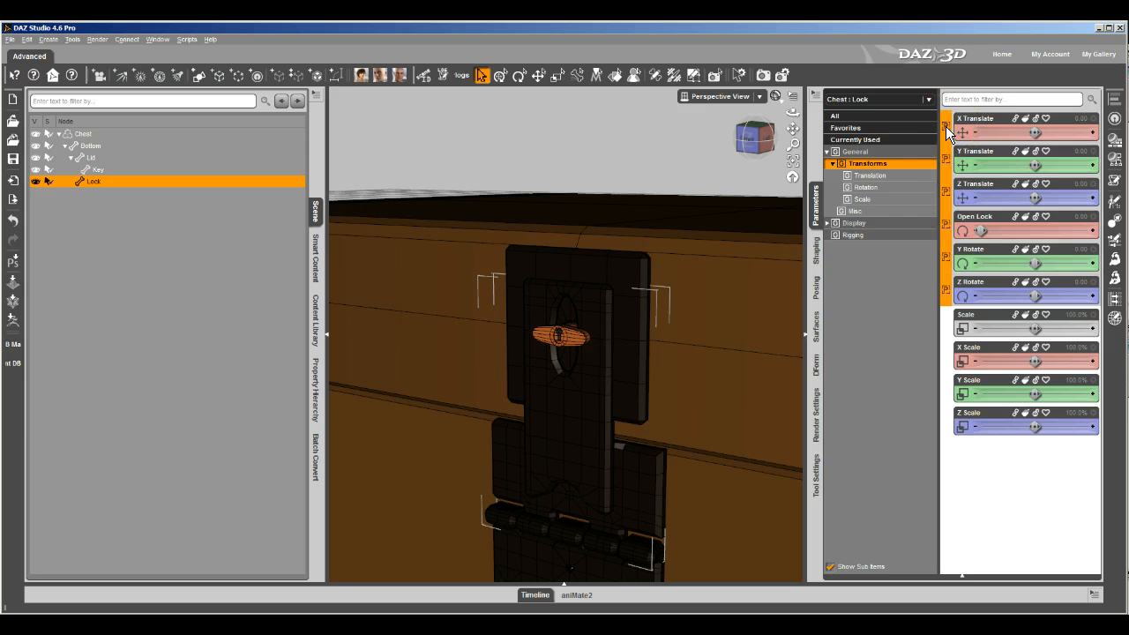
left_click(945, 225, "ctrl")
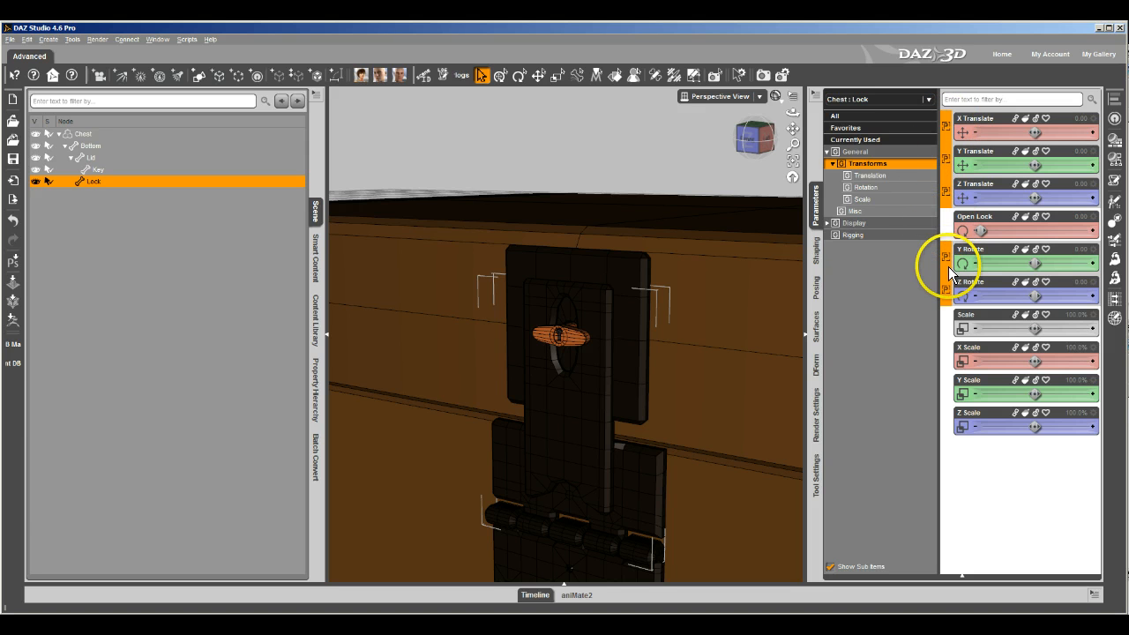
right_click(948, 266)
mouse_move(972, 374)
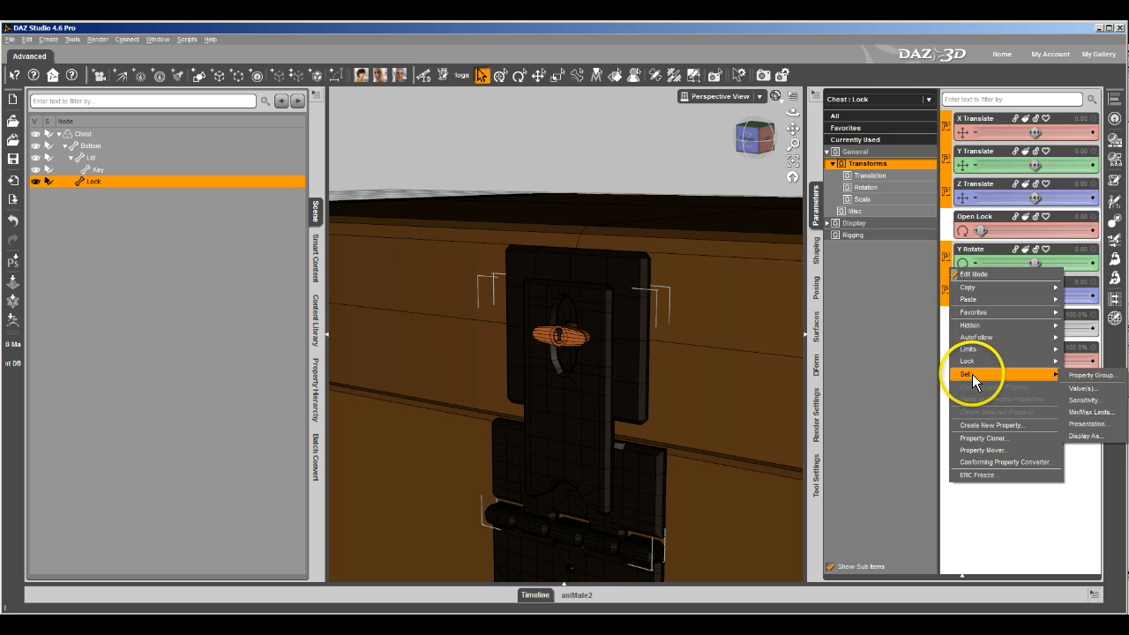
left_click(1091, 412)
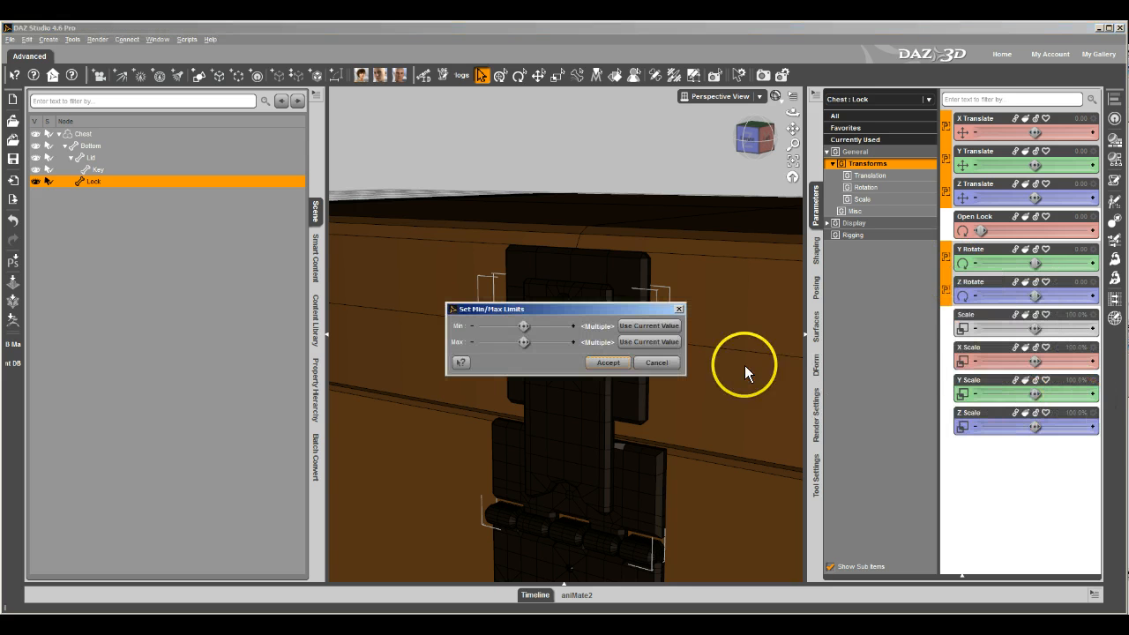
left_click(671, 334)
left_click(651, 342)
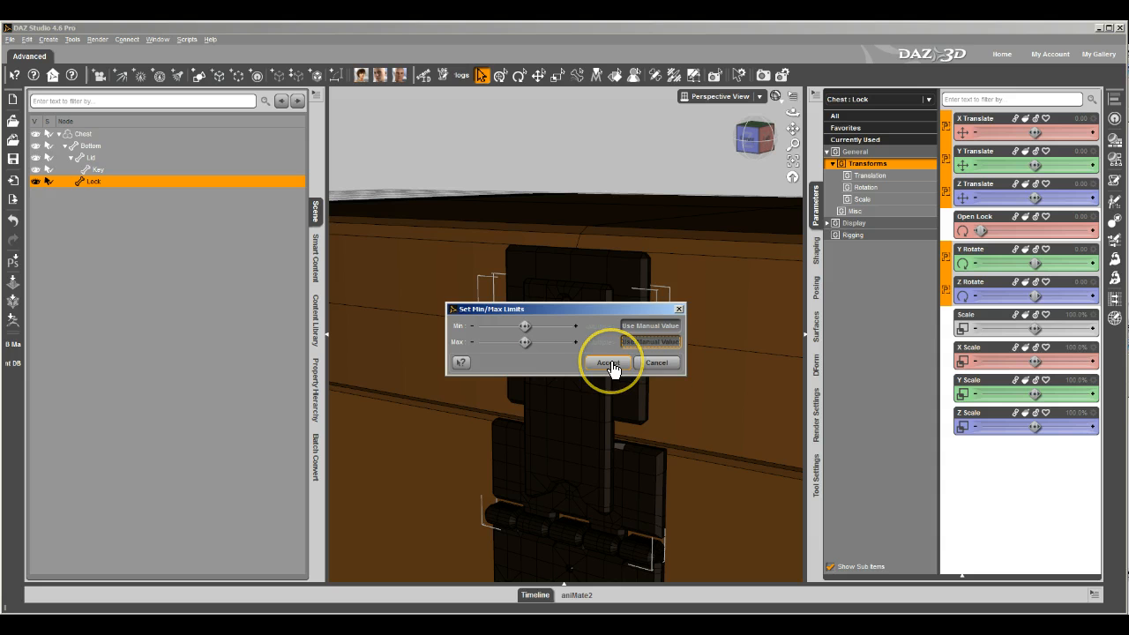
left_click(609, 364)
right_click(946, 261)
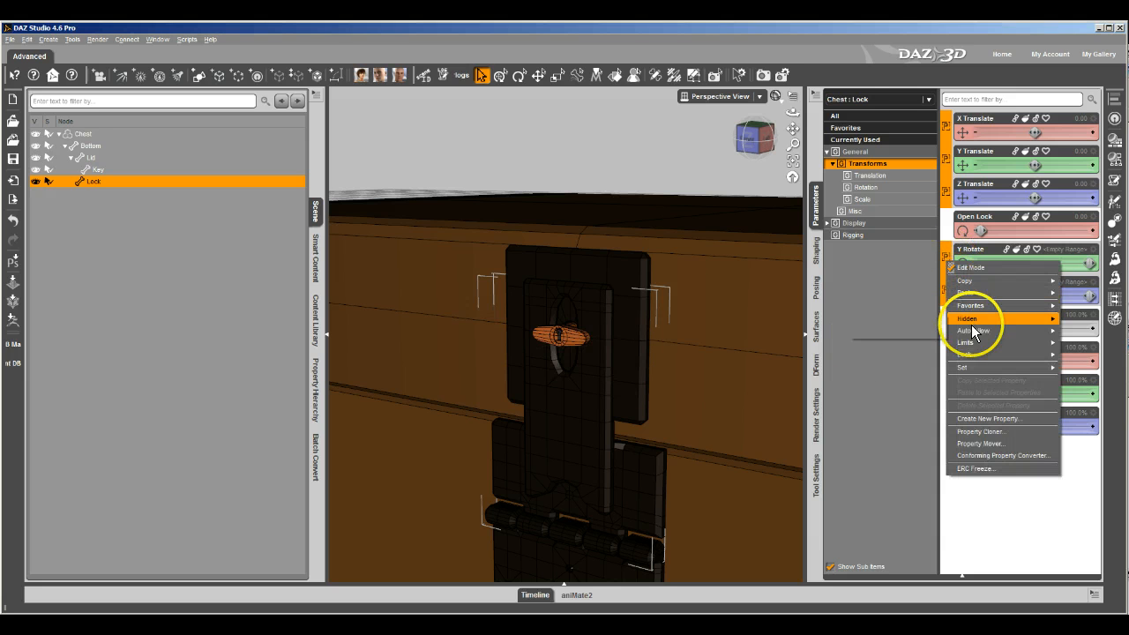
mouse_move(974, 342)
left_click(924, 346)
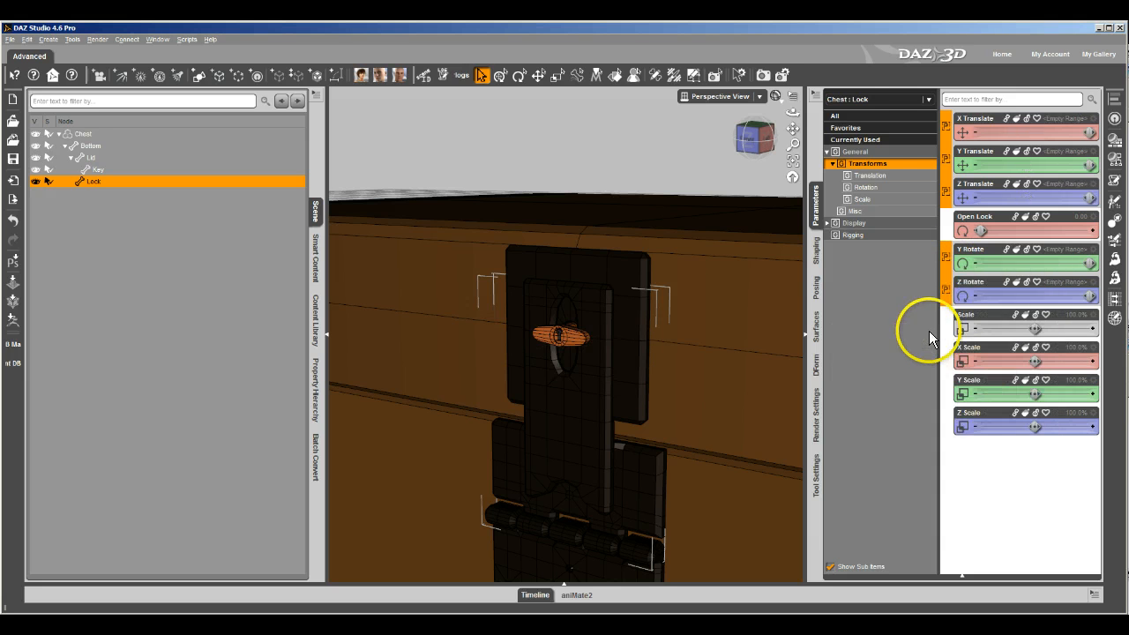
Step: Lock and hide the Lock bone's X, Y and Z Translate, Y Rotate and Z Rotate properties
right_click(945, 295)
mouse_move(971, 389)
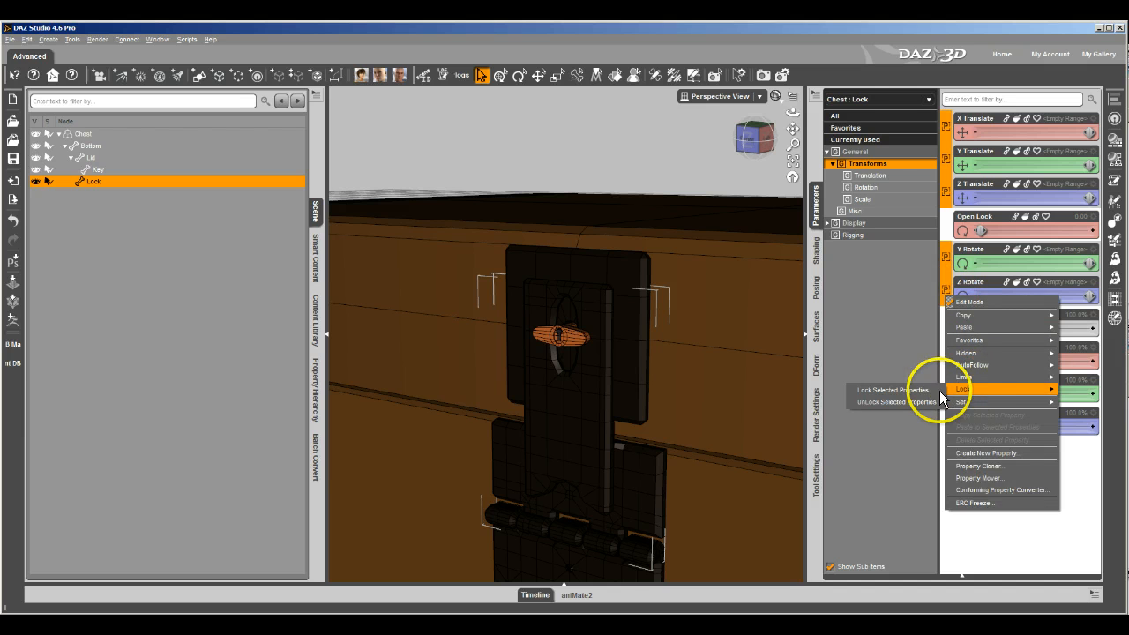
left_click(930, 384)
right_click(945, 292)
mouse_move(962, 349)
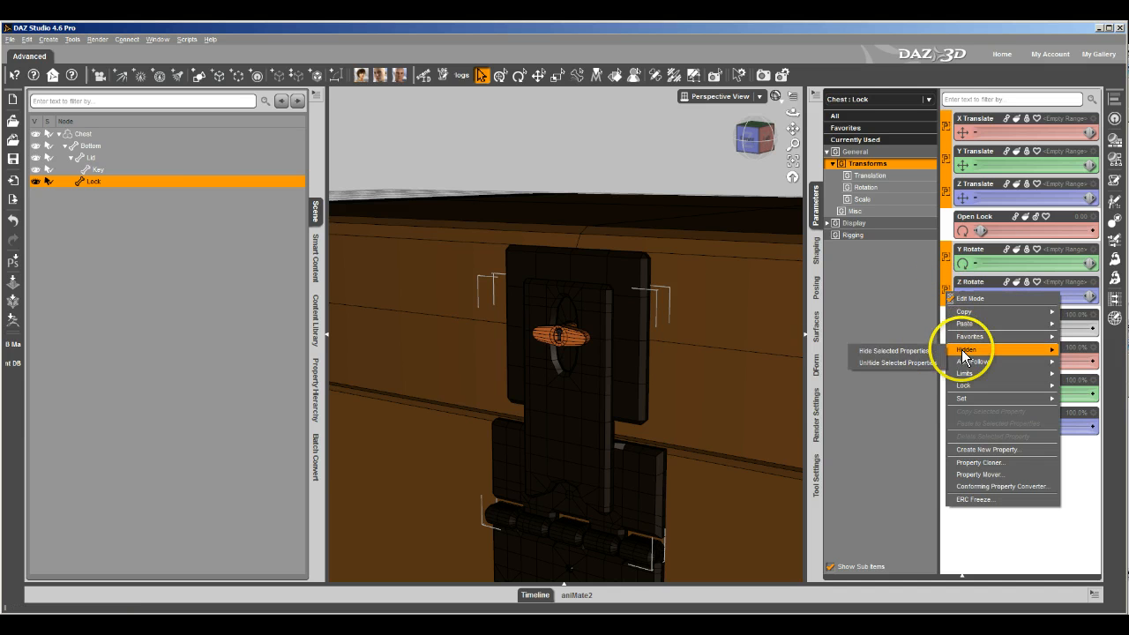
left_click(923, 349)
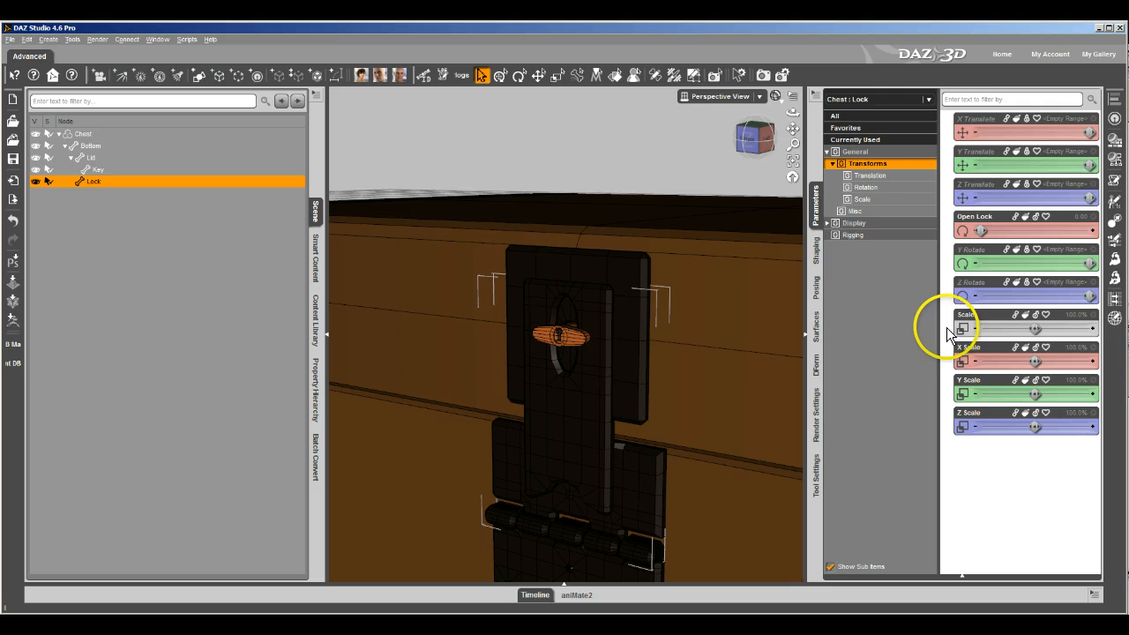
Step: Hide the Lock bone's Scale, X Scale, Y Scale and Z Scale properties
left_click(946, 327)
left_click(949, 418, "shift")
right_click(949, 418)
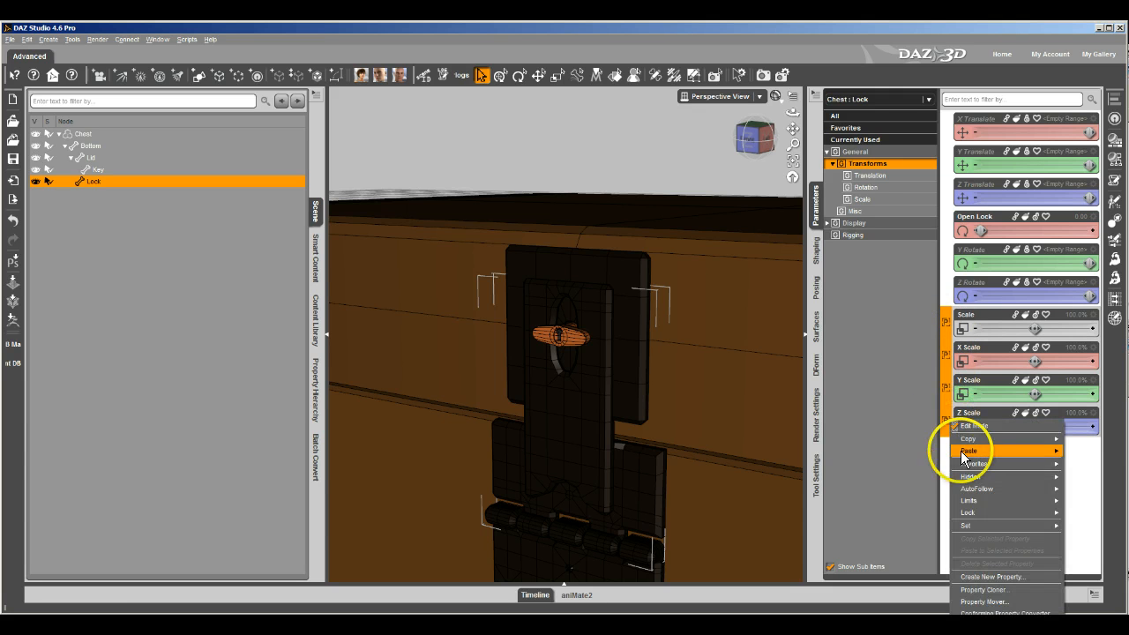
mouse_move(966, 477)
left_click(899, 478)
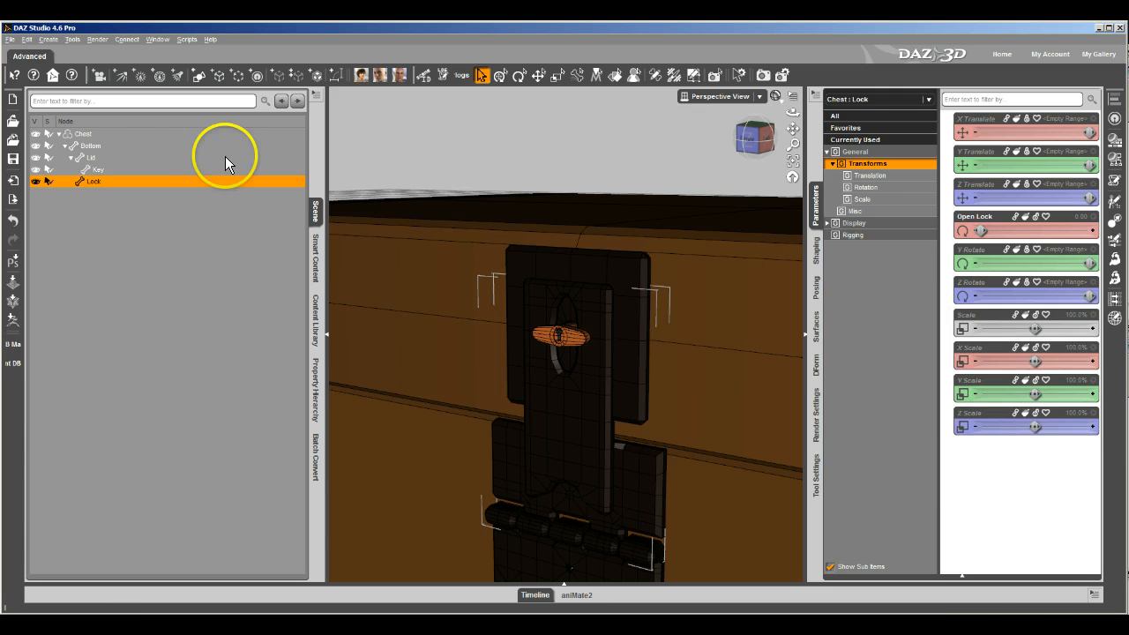
Step: Test opening the Lid bone with X Rotate at about -48 with the whole chest in view, and reset it to 0
left_click(114, 158)
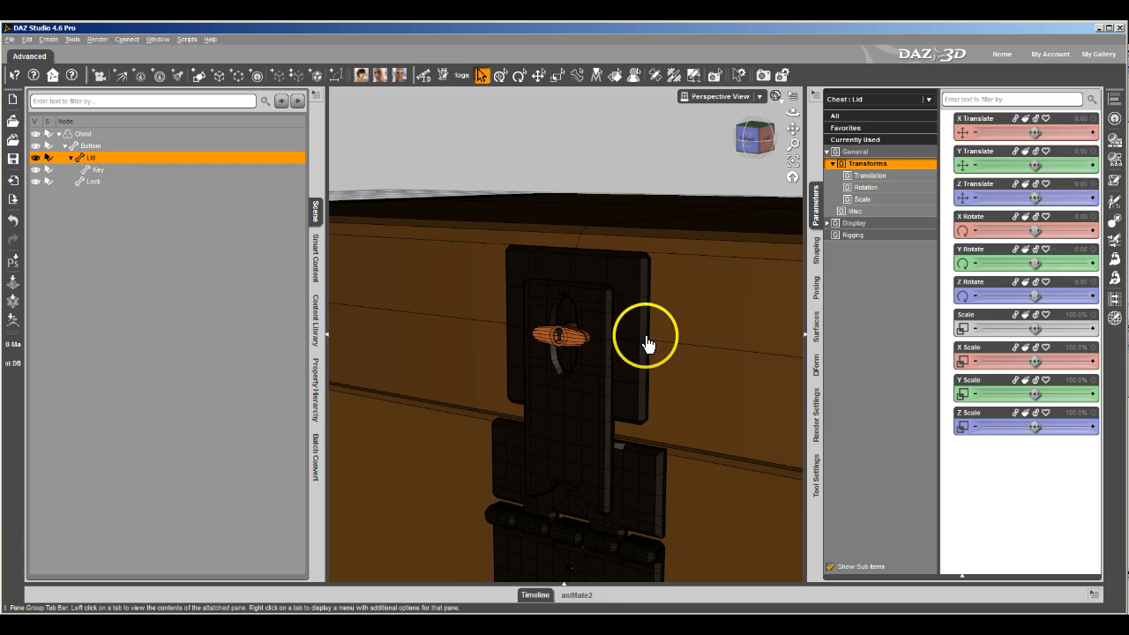
scroll(648, 337, "down", 5)
left_click_drag(794, 128, 557, 306)
scroll(655, 280, "down", 3)
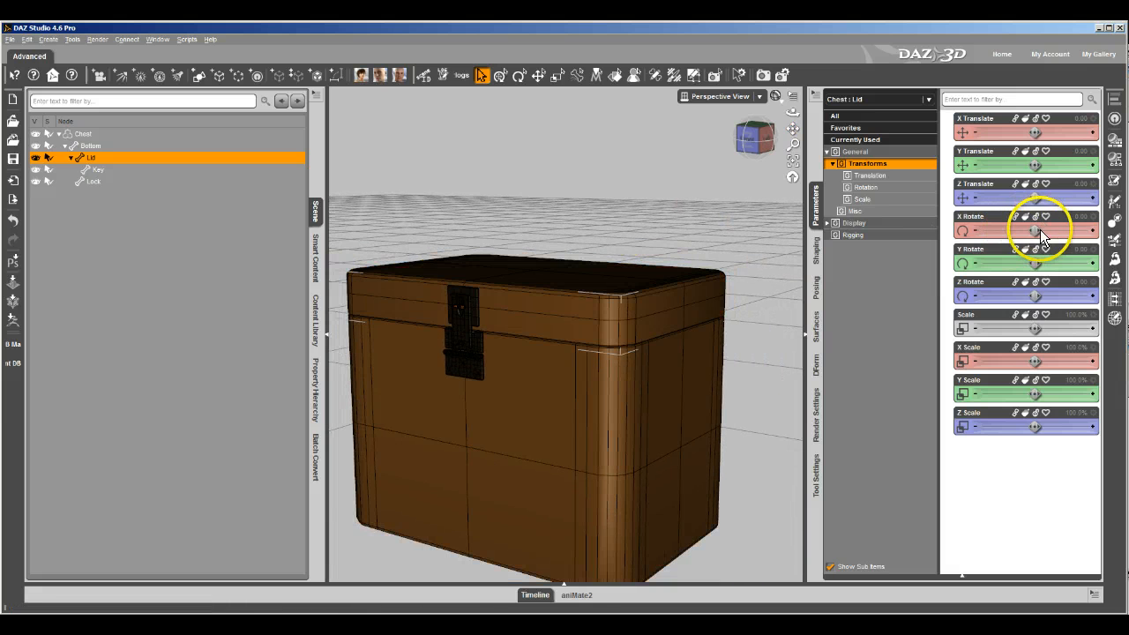
left_click_drag(1034, 231, 1014, 254)
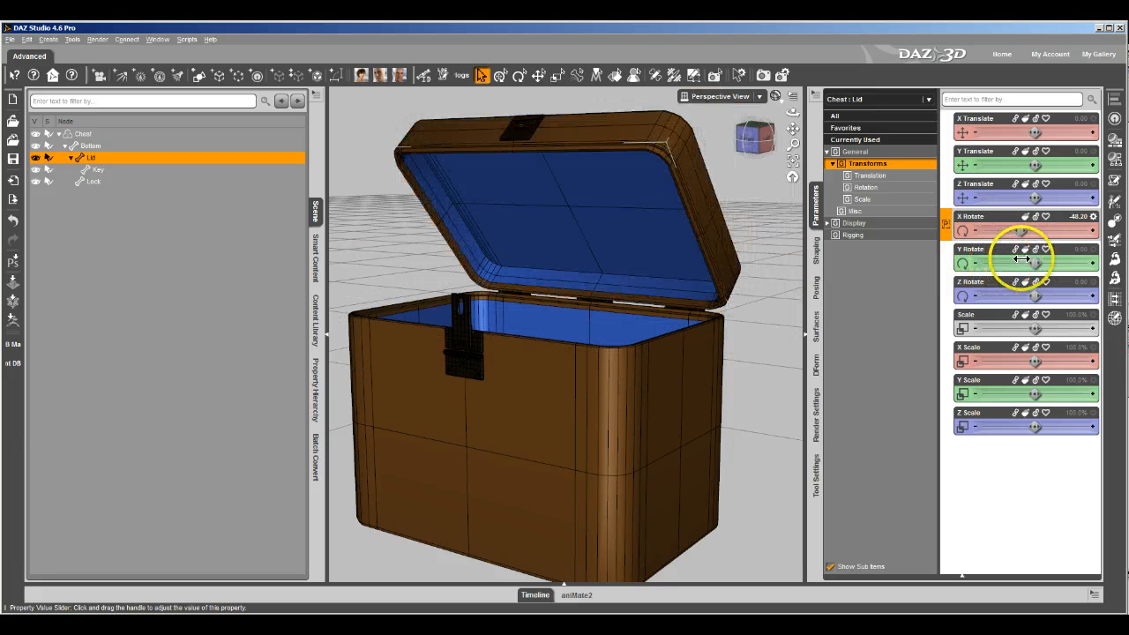
left_click(1054, 231, "alt")
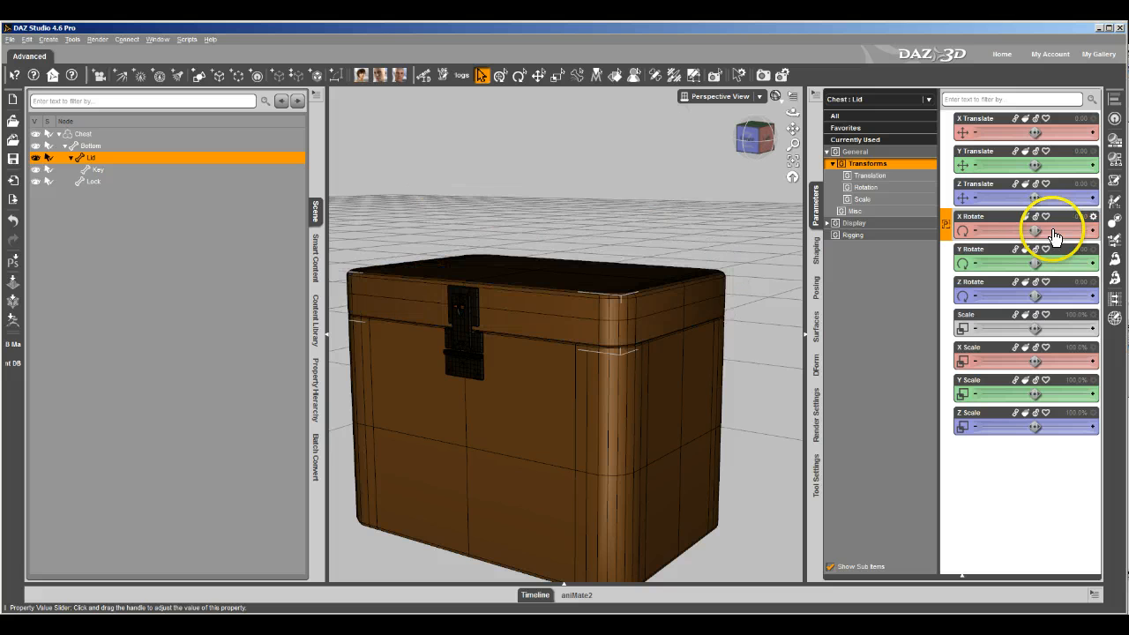
Step: Relabel the Lid bone's X Rotate property as Open Lid and restrict its rotation limits so that 0 is the maximum
left_click(1093, 217)
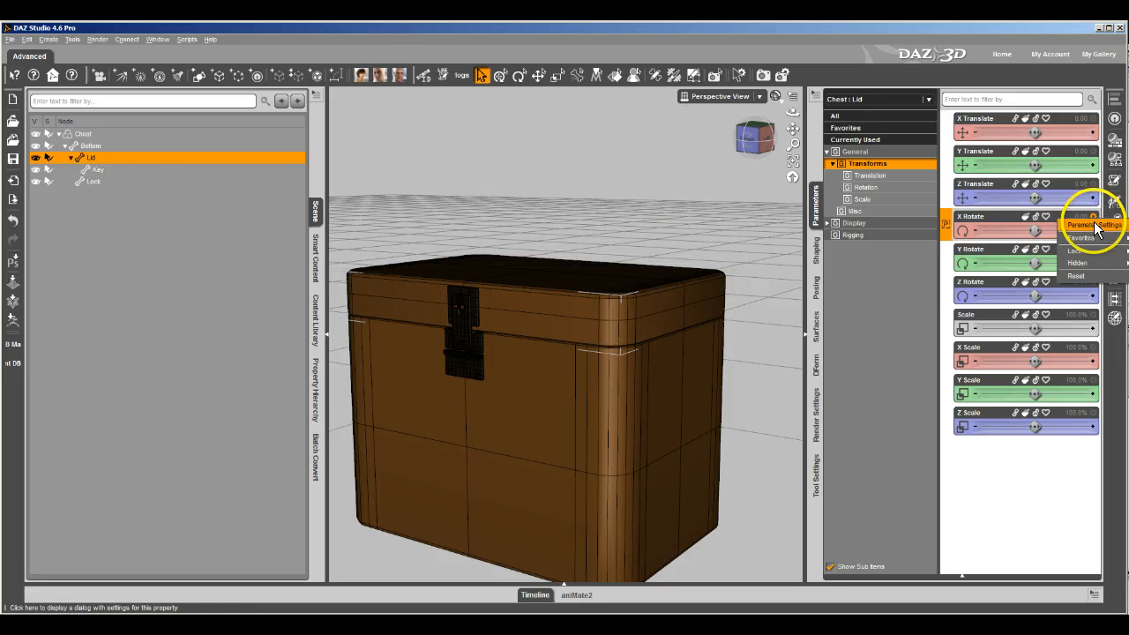
left_click(1087, 225)
double_click(525, 274)
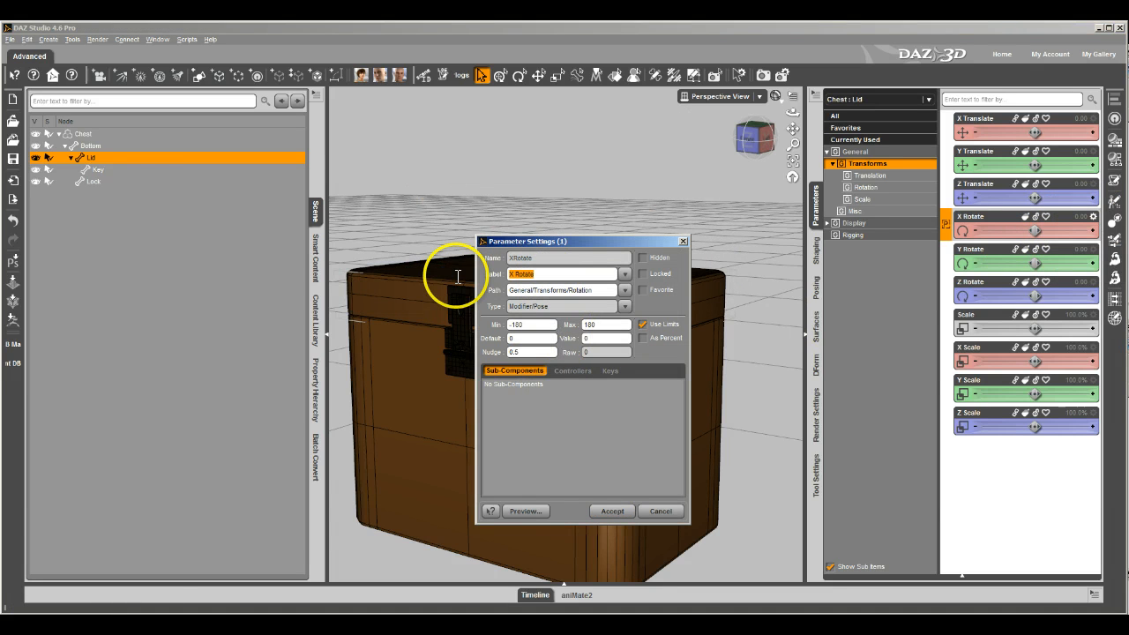
type("Open lid")
double_click(530, 275)
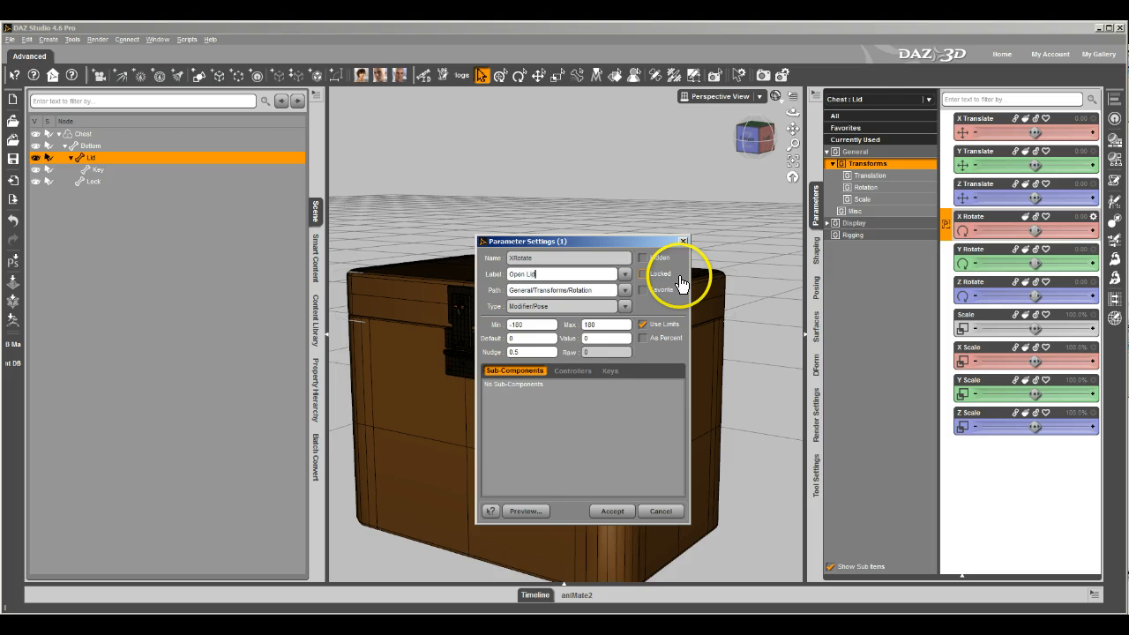
left_click_drag(625, 324, 548, 324)
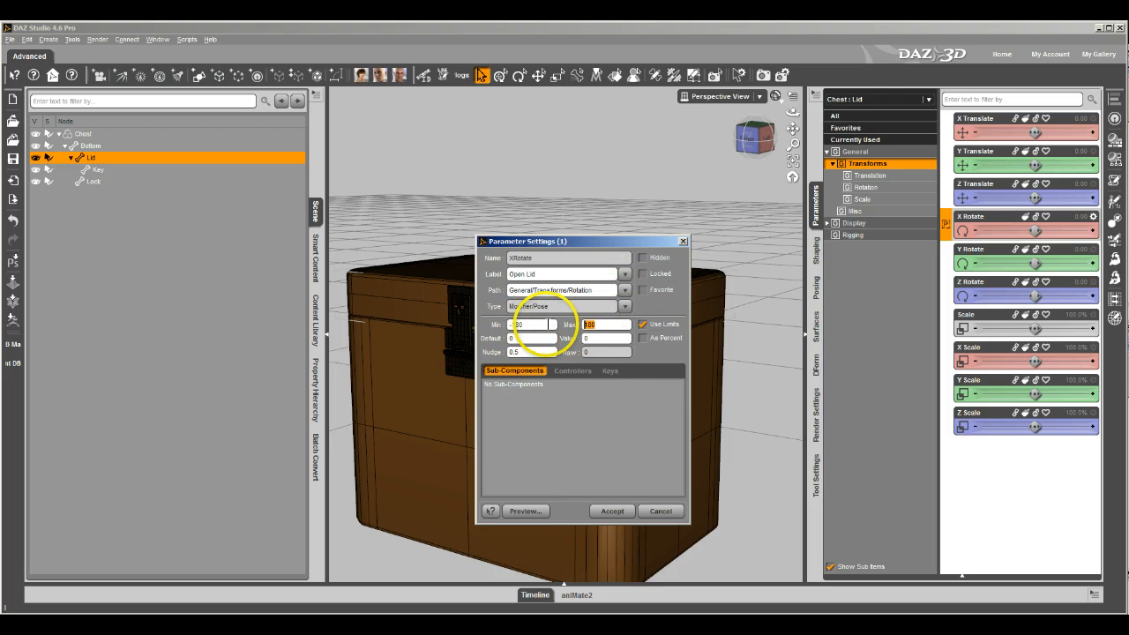
left_click(612, 510)
mouse_move(1089, 230)
left_mouse_down()
mouse_move(971, 233)
mouse_move(1094, 216)
left_mouse_up()
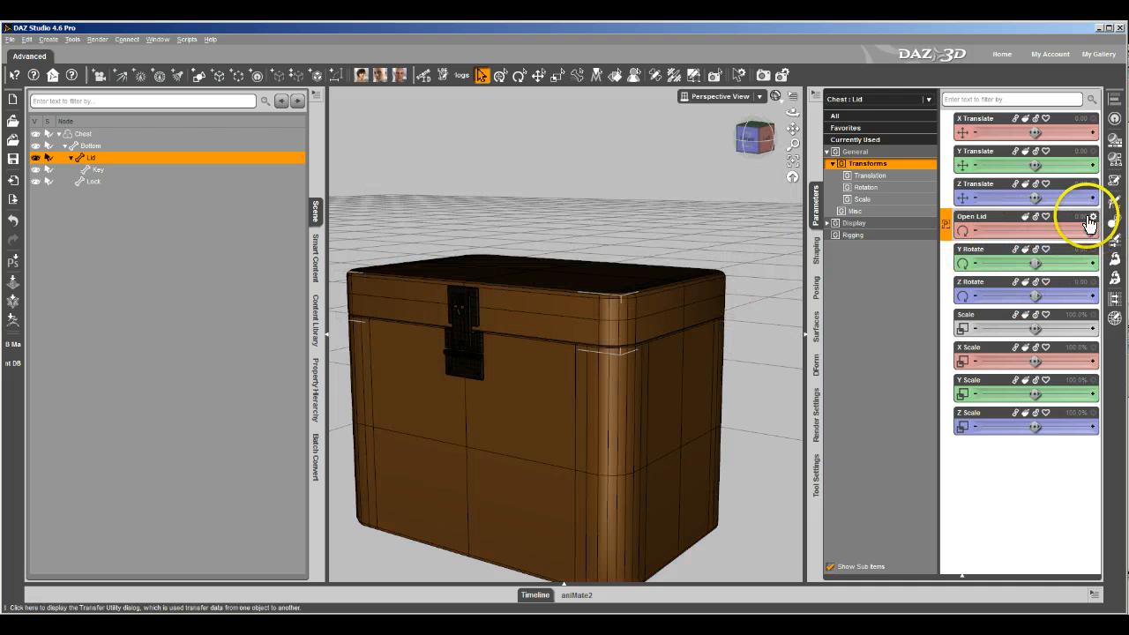
Step: Limit the Lid's translate, Y Rotate and Z Rotate properties to their current values for minimum and maximum, and enable those limits
left_click(948, 129, "shift")
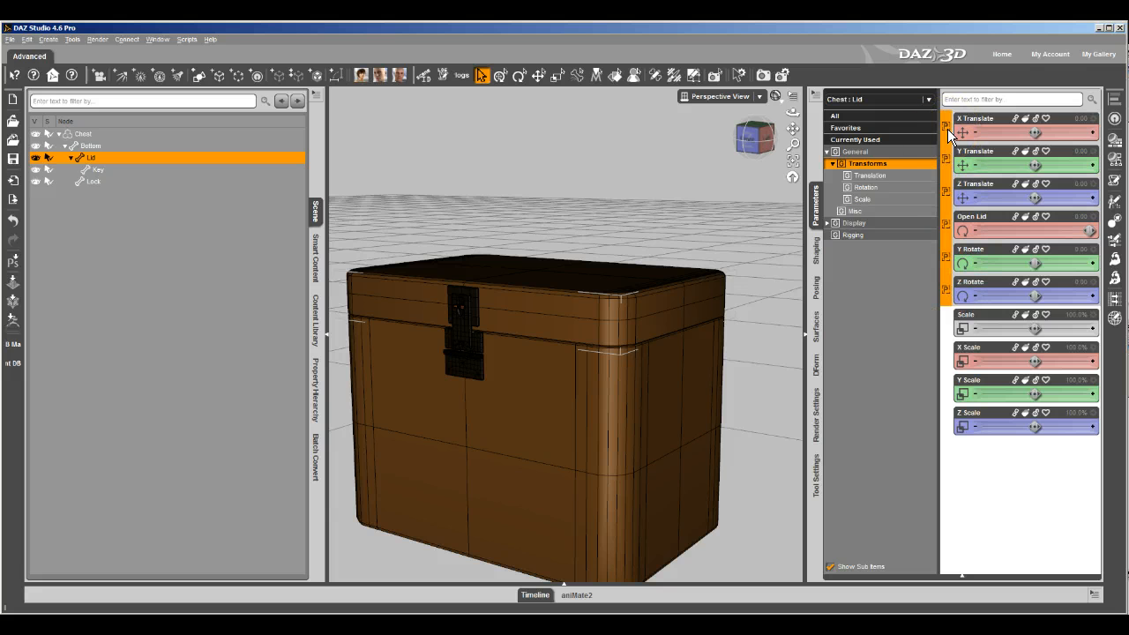
left_click(944, 224, "ctrl")
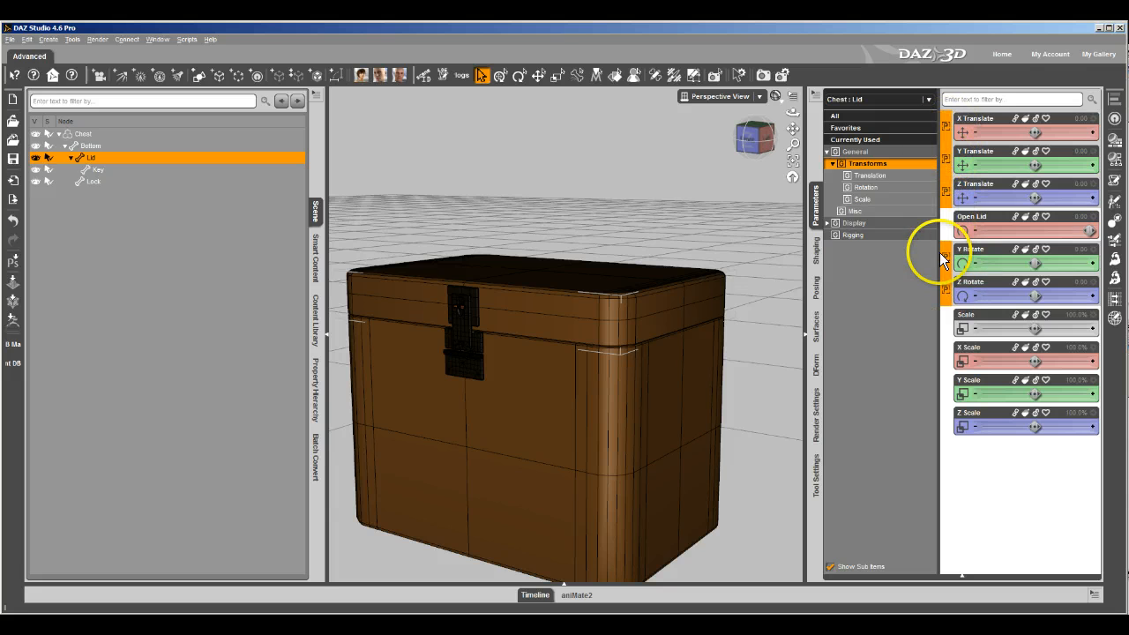
left_click_drag(938, 254, 941, 254)
right_click(944, 256)
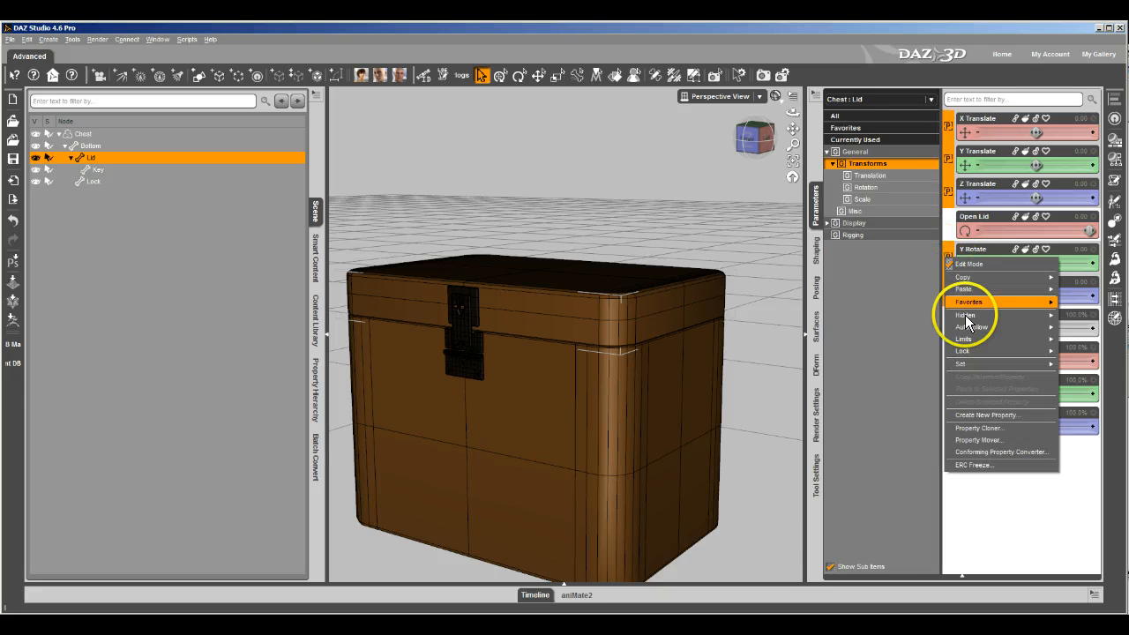
mouse_move(1019, 366)
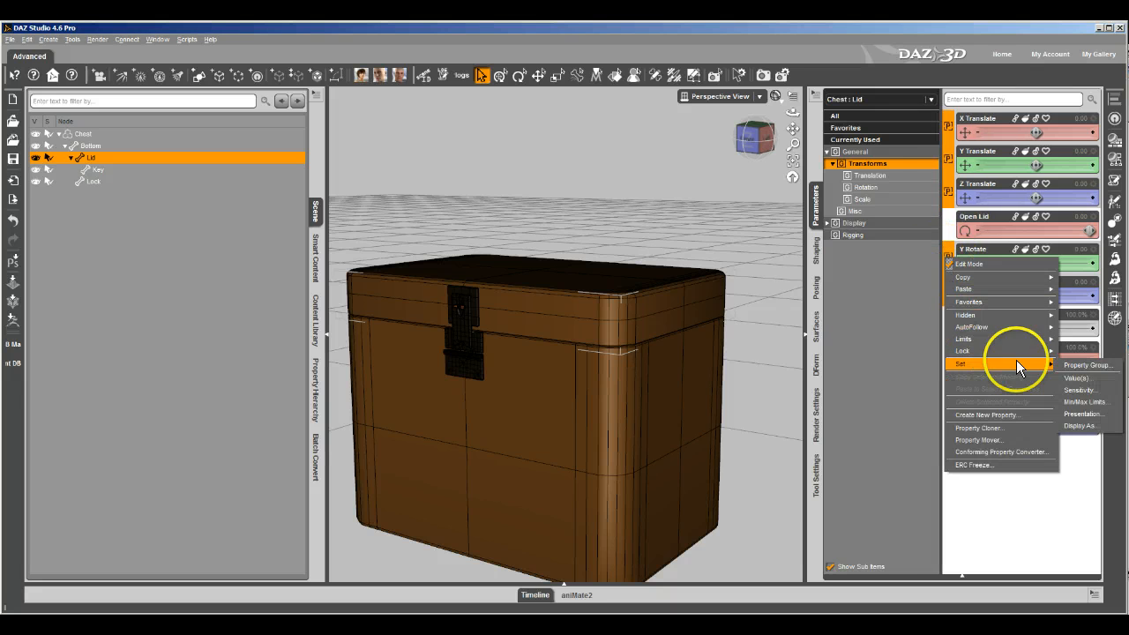
left_click(1084, 401)
left_click(654, 344)
left_click(609, 362)
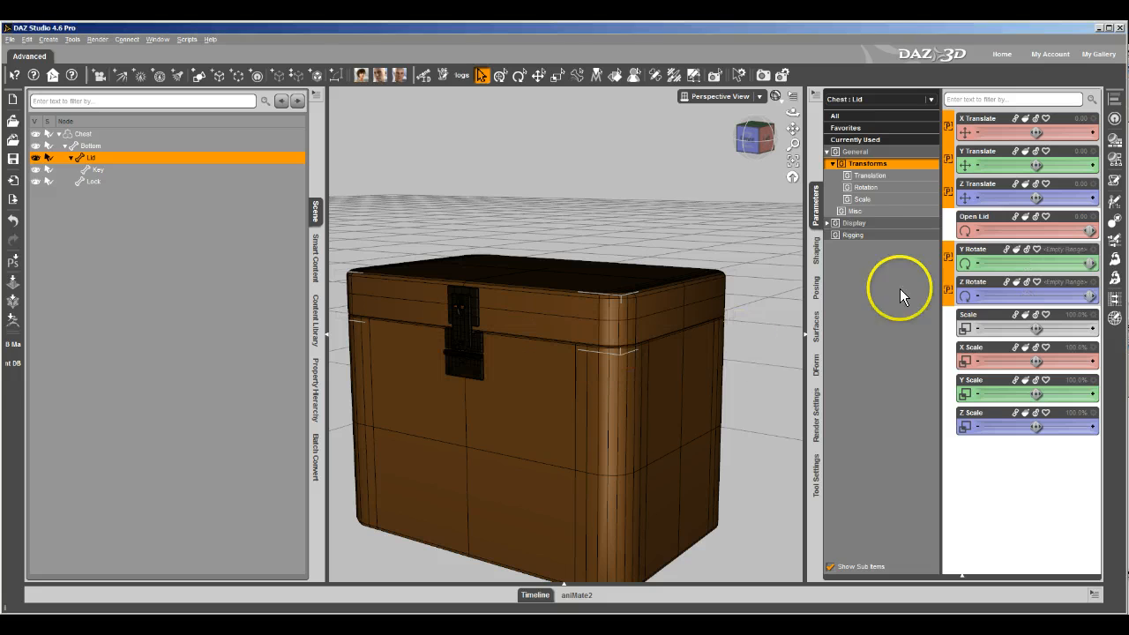
right_click(948, 182)
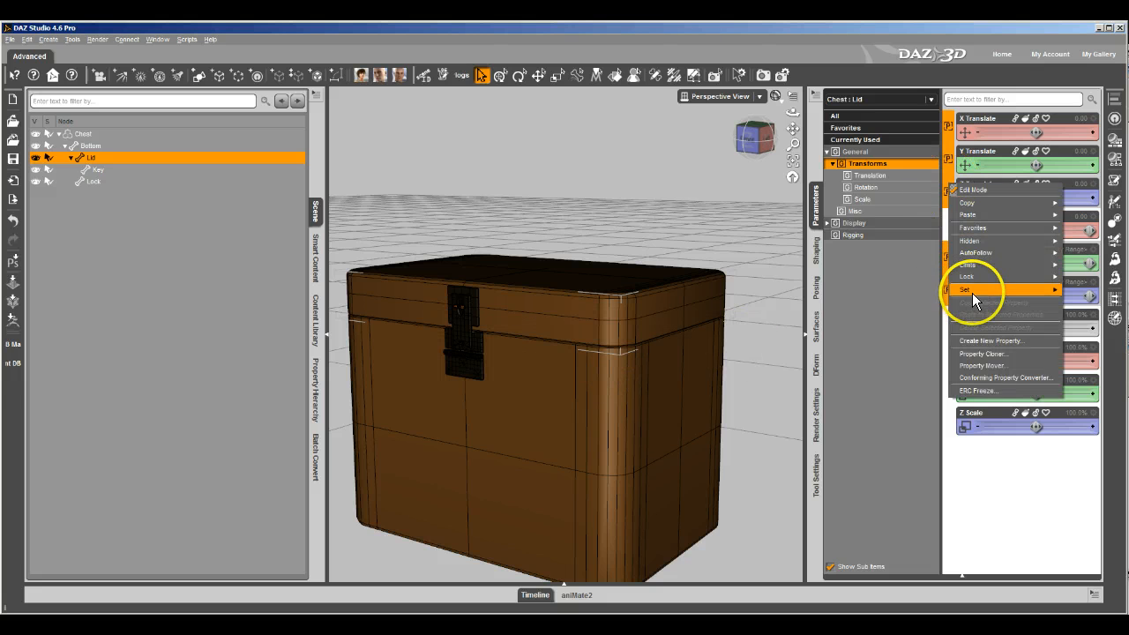
mouse_move(972, 291)
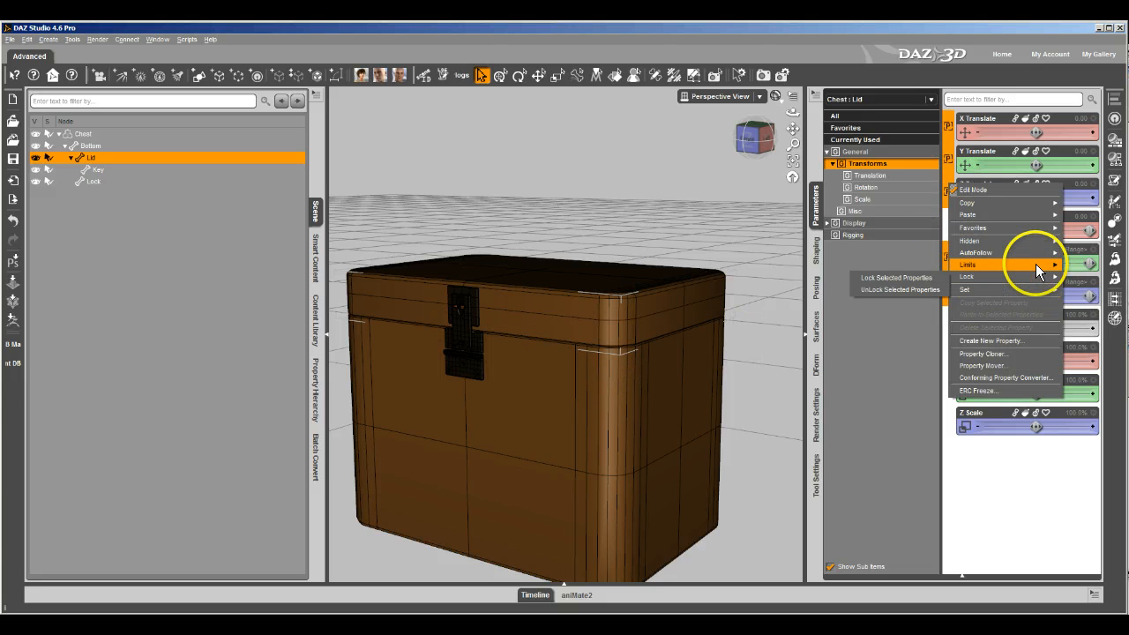
mouse_move(1036, 263)
left_click(900, 265)
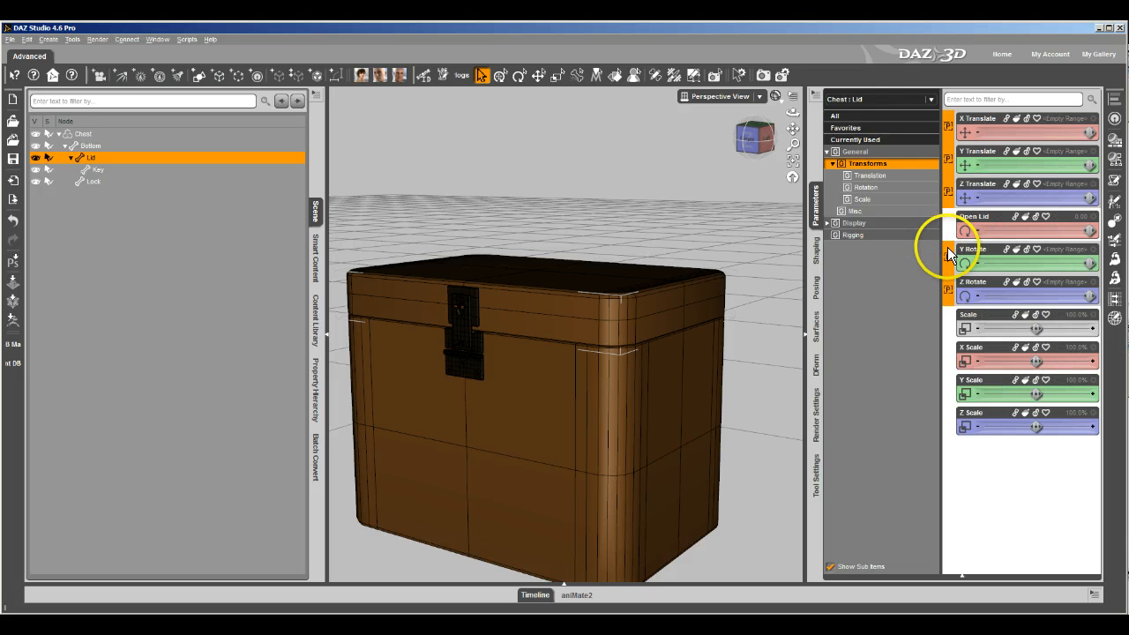
Step: Lock and hide the Lid bone's X, Y and Z Translate, Y Rotate and Z Rotate properties
right_click(947, 249)
mouse_move(968, 342)
left_click(895, 344)
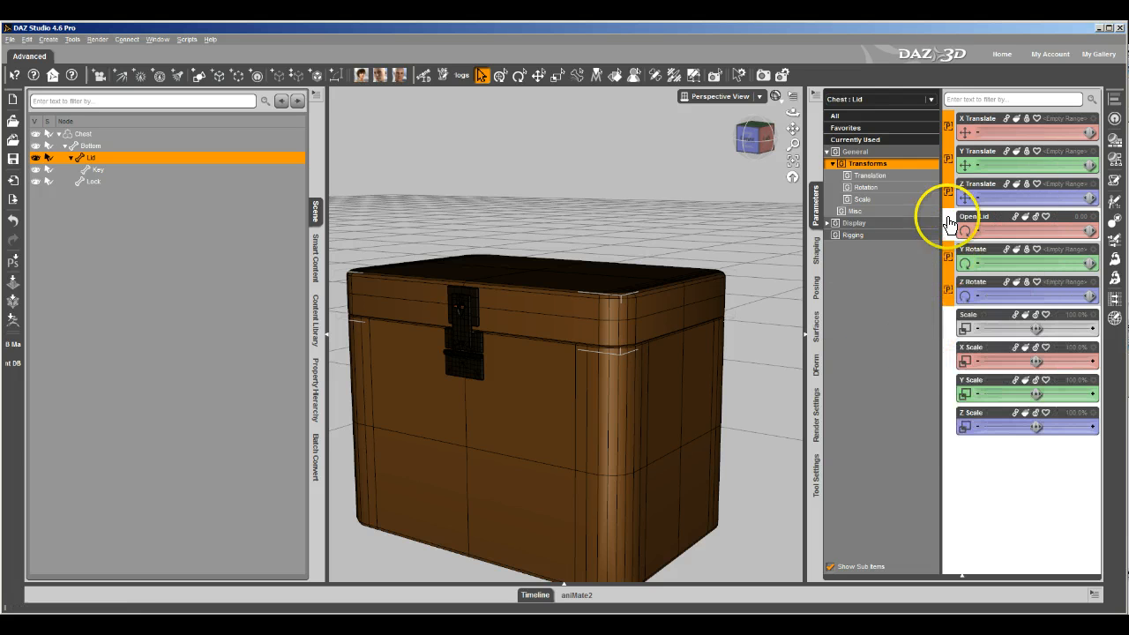
right_click(949, 195)
mouse_move(963, 256)
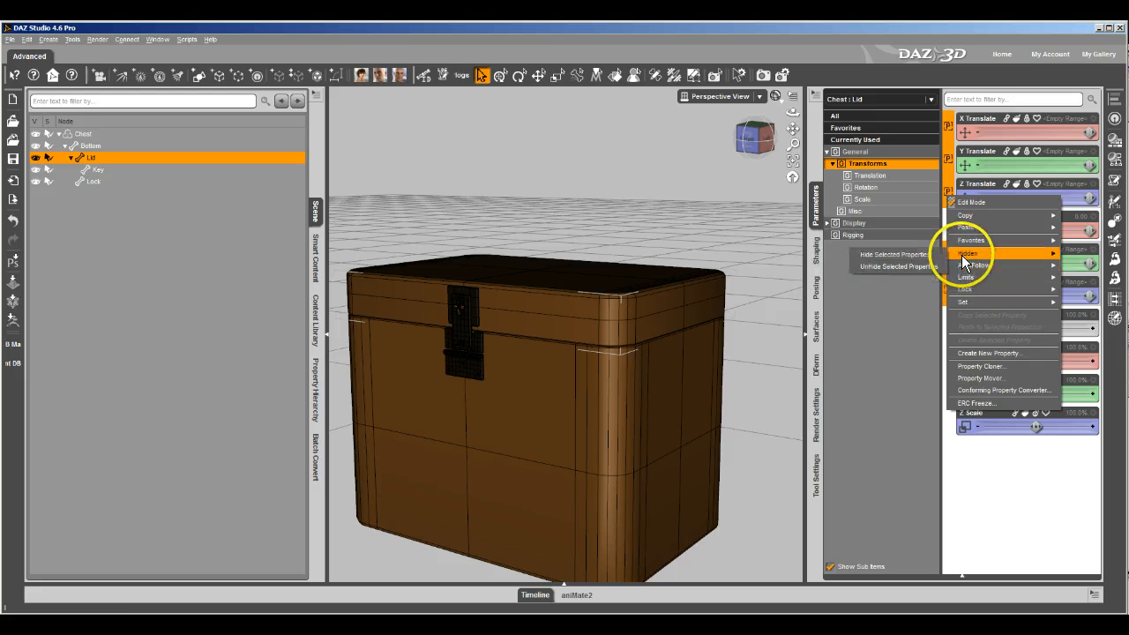
left_click(917, 256)
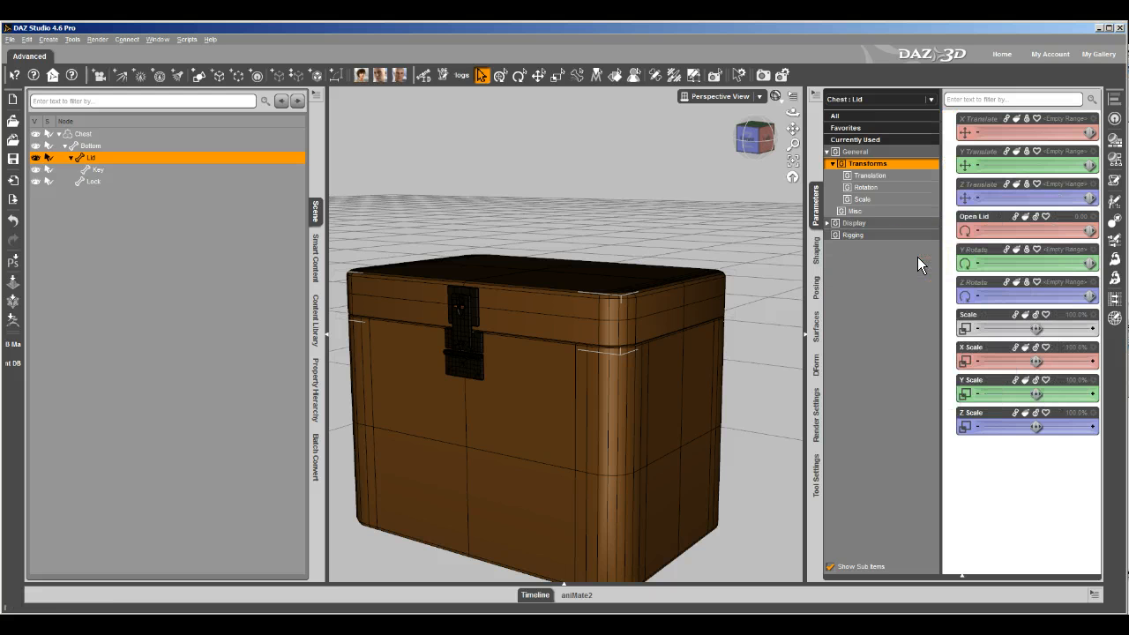
Step: Hide the Lid bone's Scale, X Scale, Y Scale and Z Scale properties
left_click(946, 321)
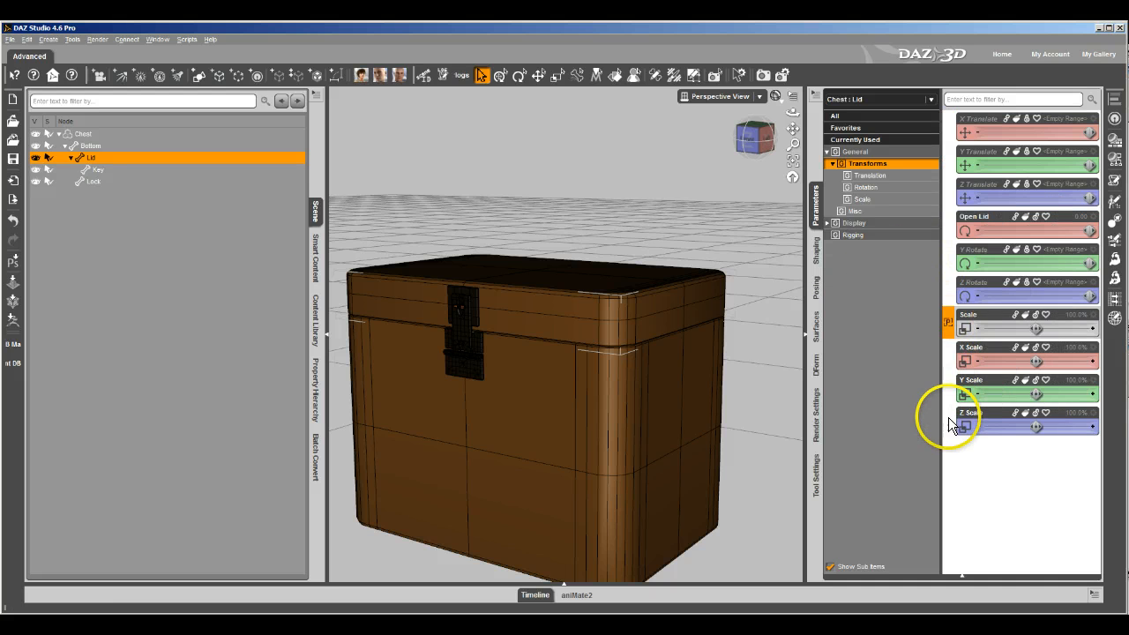
left_click(950, 425, "shift")
right_click(949, 425)
mouse_move(966, 476)
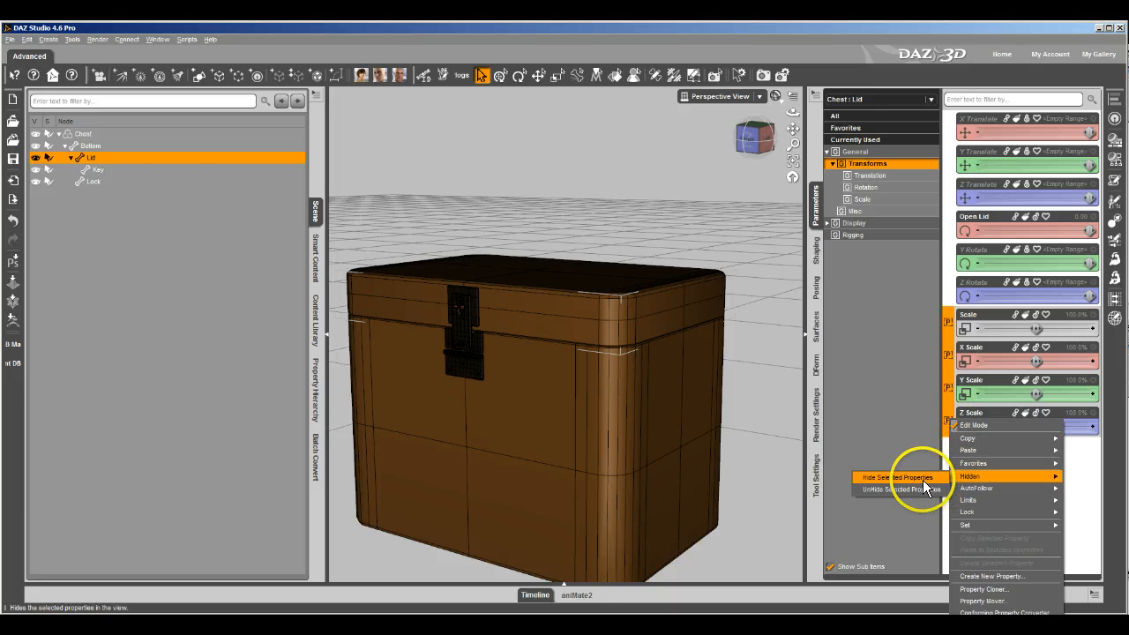
left_click(924, 482)
Step: Hide the Bottom bone's Scale, X Scale, Y Scale and Z Scale properties, and test its Z Rotate before undoing the rotation
left_click(145, 178)
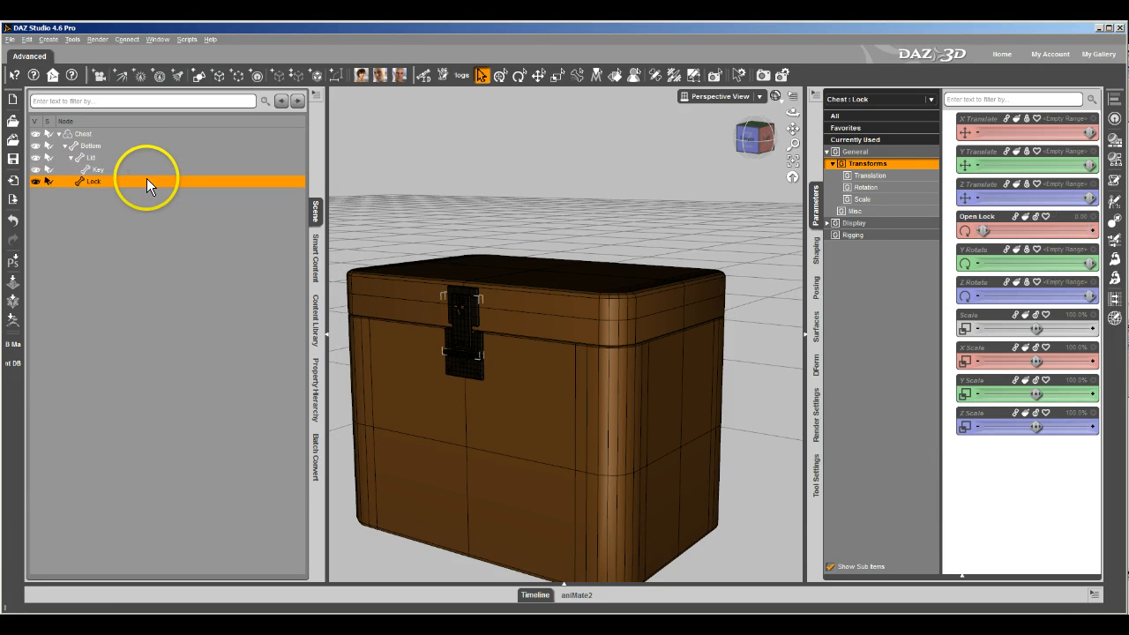
left_click(97, 147)
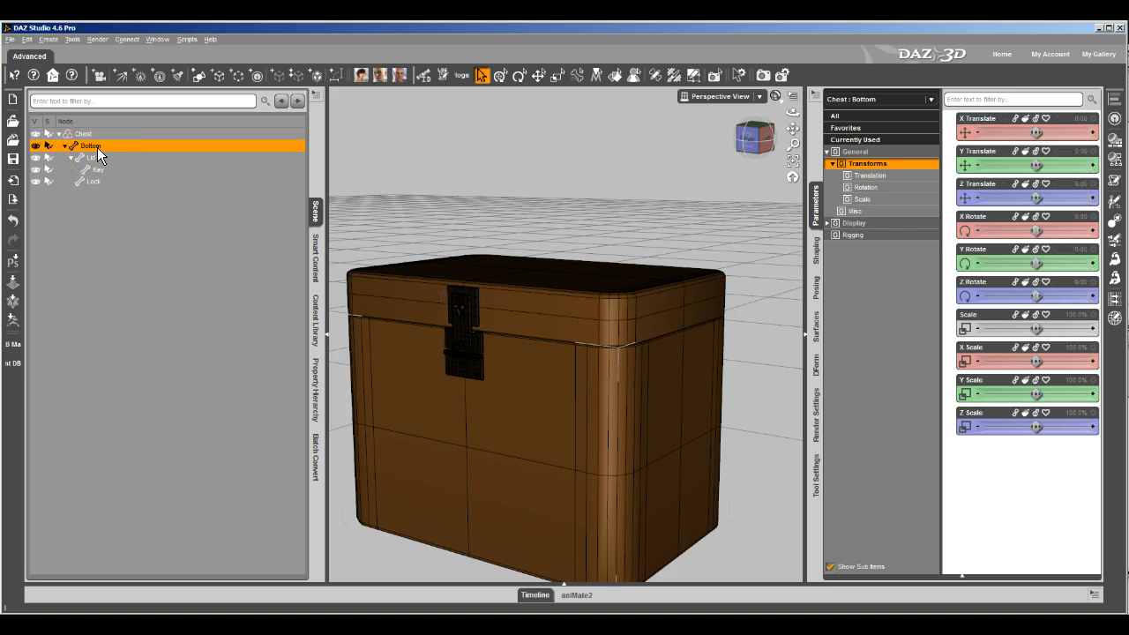
left_click(949, 320)
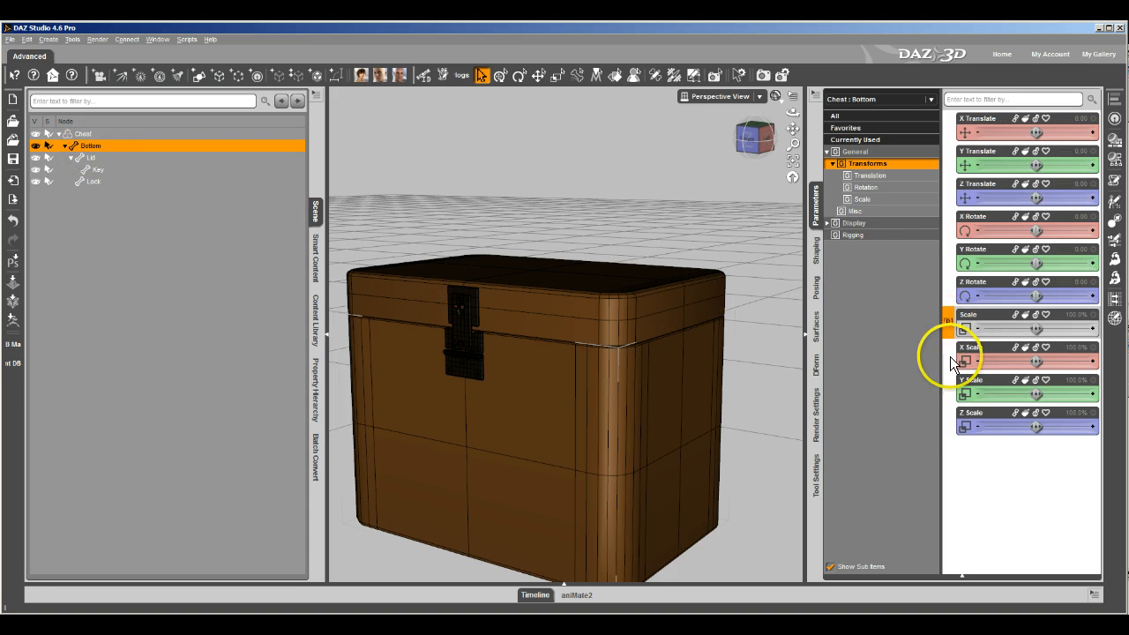
left_click(950, 408, "shift")
right_click(950, 408)
mouse_move(967, 465)
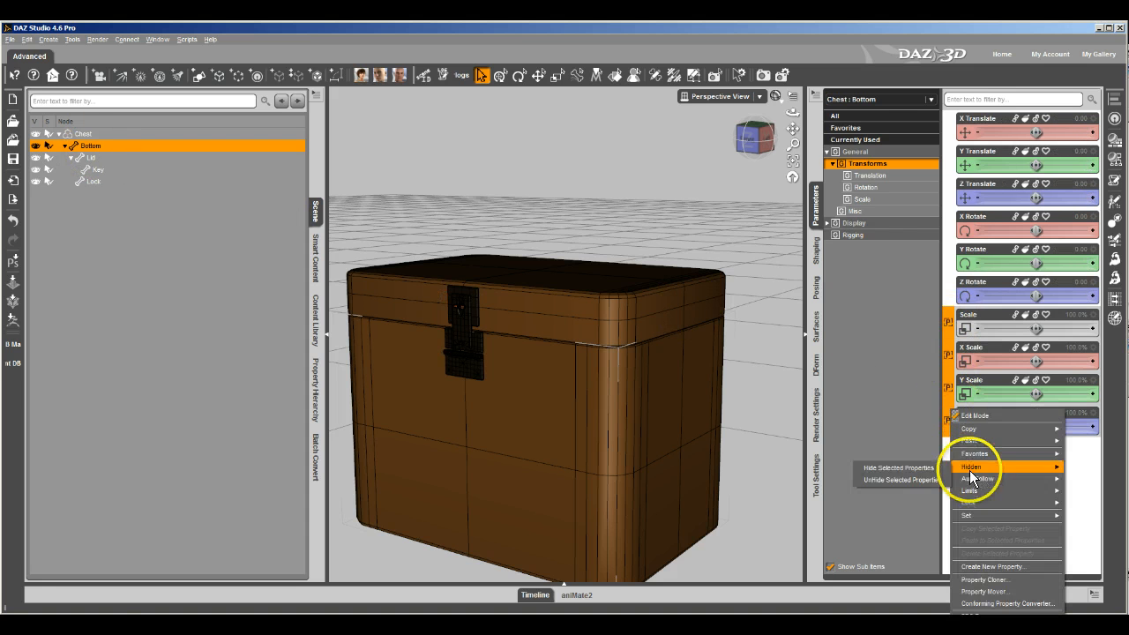
left_click(927, 470)
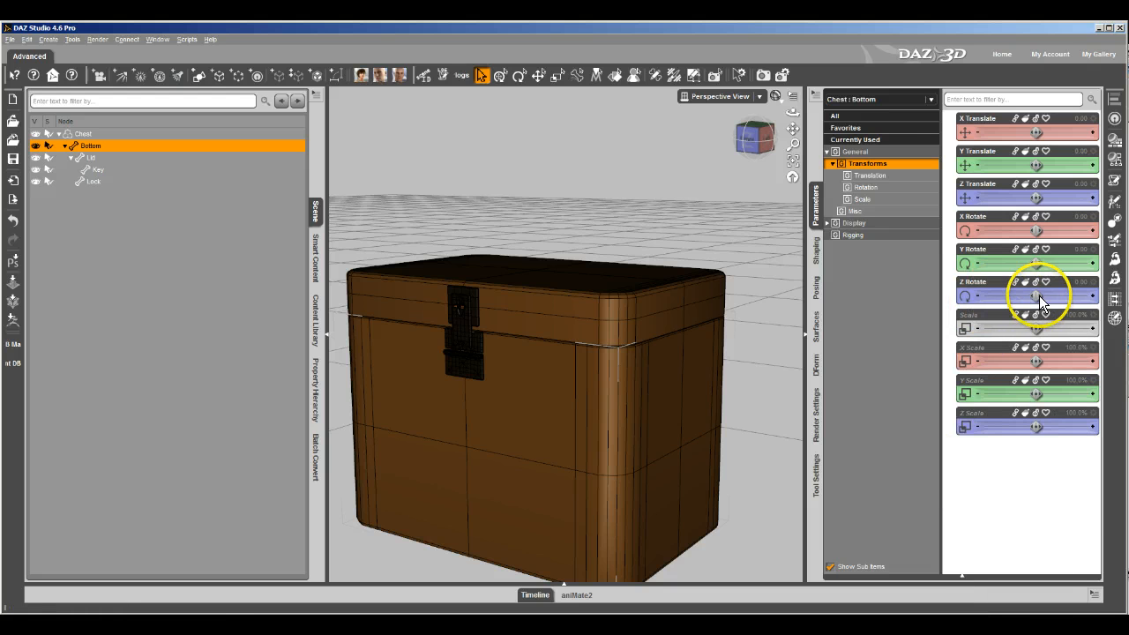
left_click_drag(1037, 297, 1021, 295)
key("ctrl+z")
Step: Turn off Edit Mode for the Chest's parameters and memorize the whole Chest figure
left_click(120, 135)
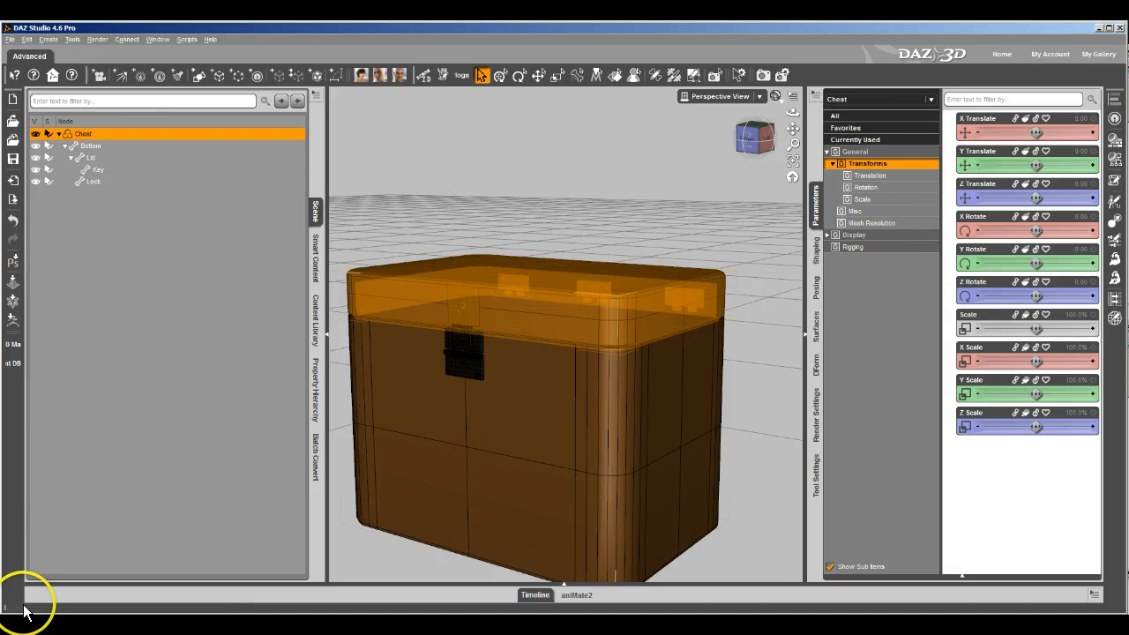
right_click(984, 468)
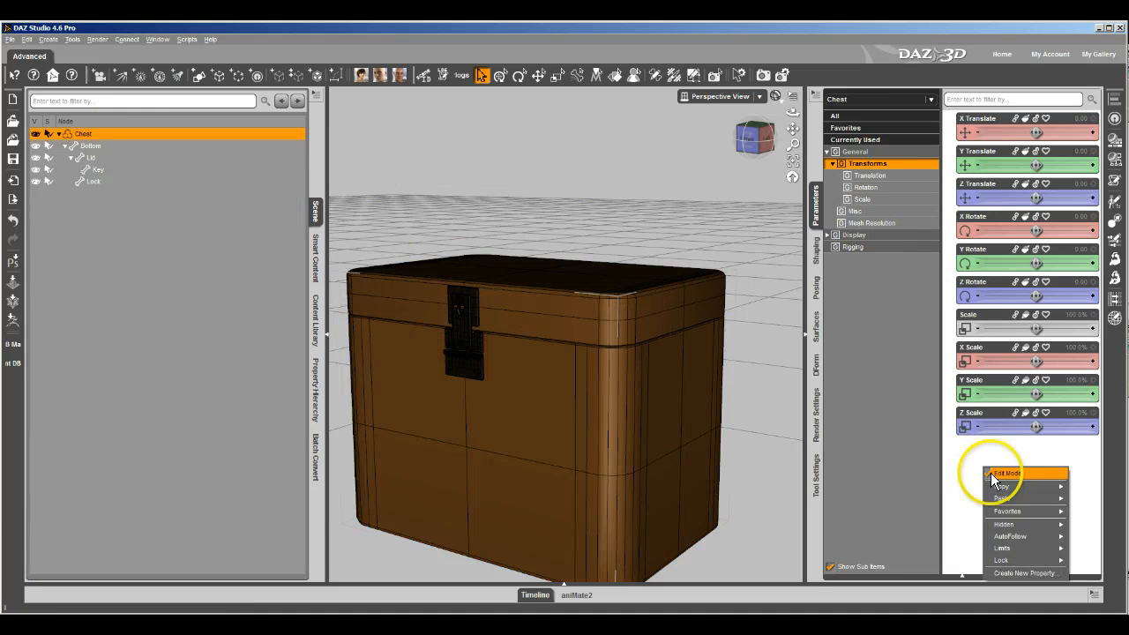
left_click(991, 473)
scroll(653, 352, "down", 3)
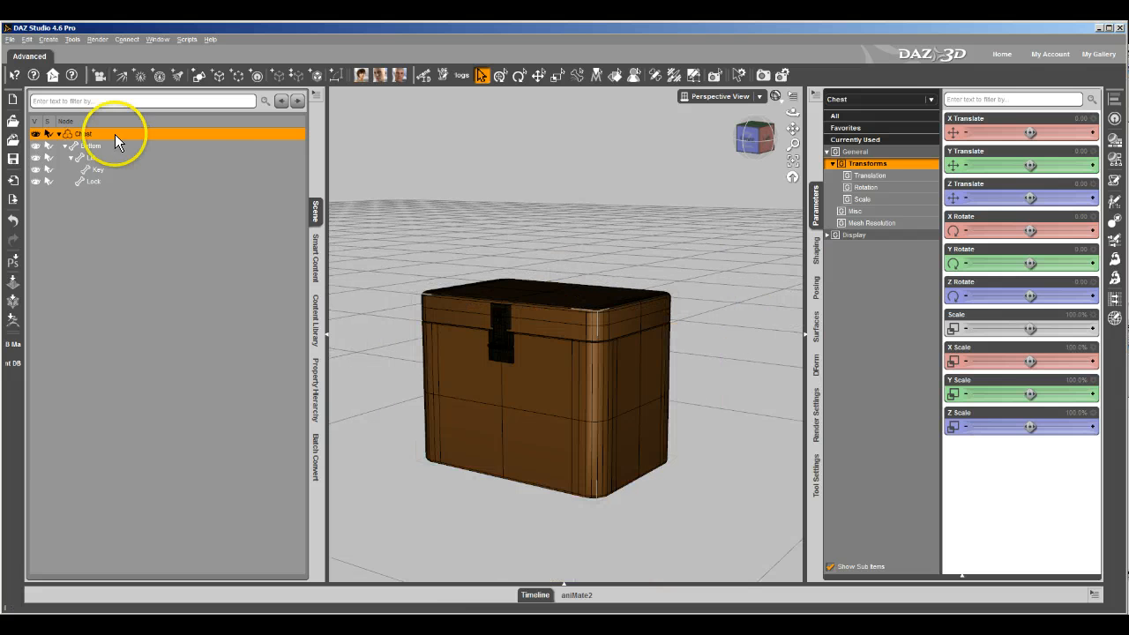
right_click(818, 214)
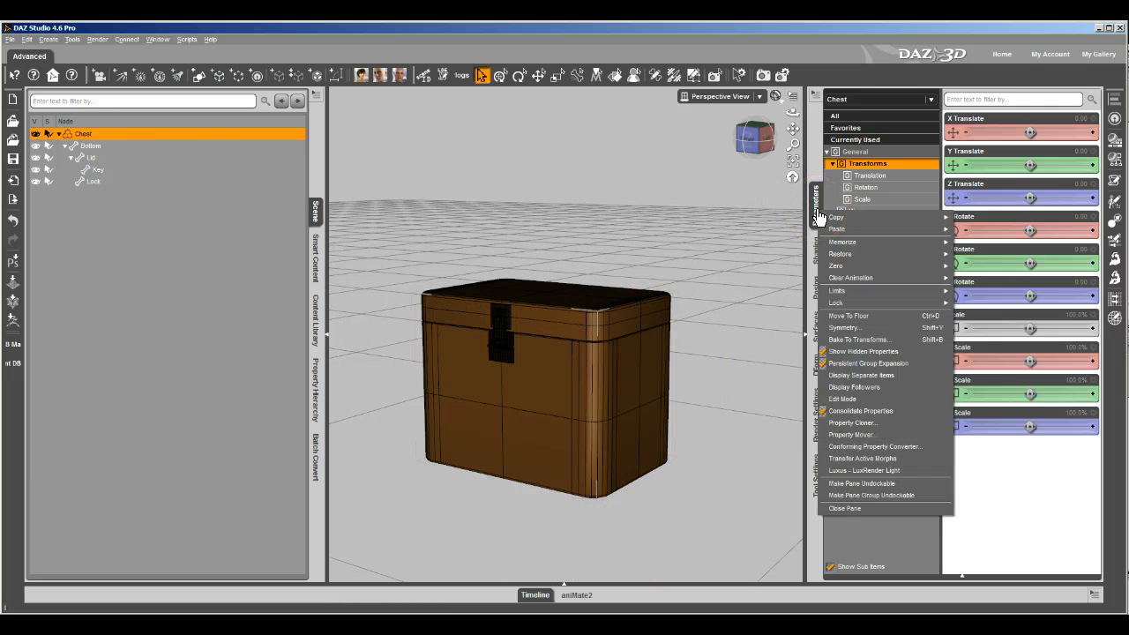
mouse_move(834, 242)
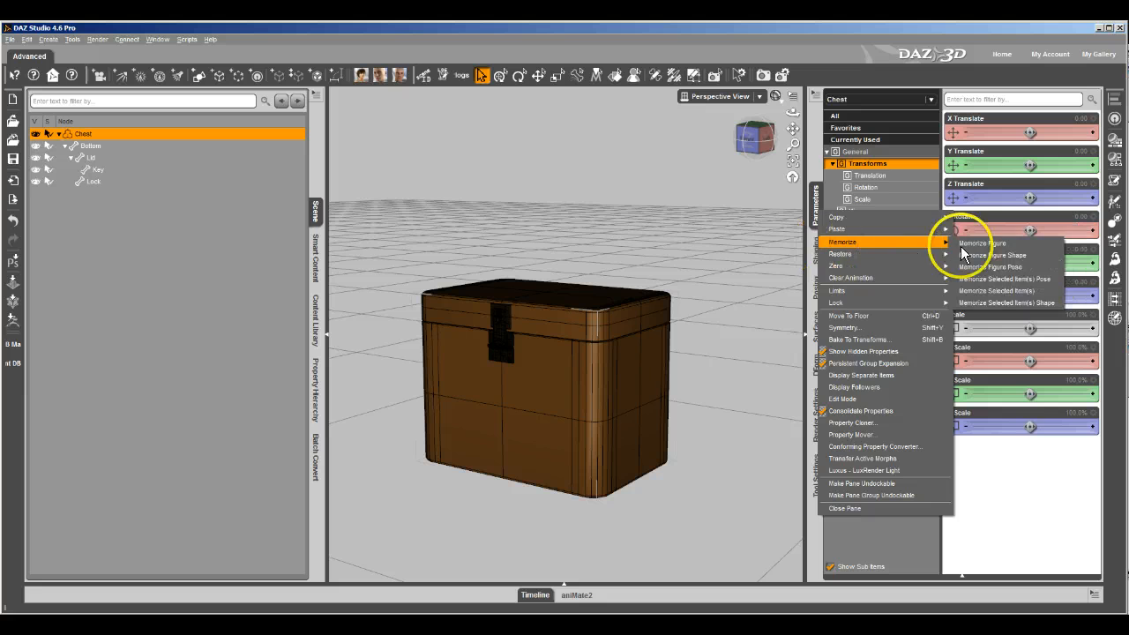
left_click(1001, 242)
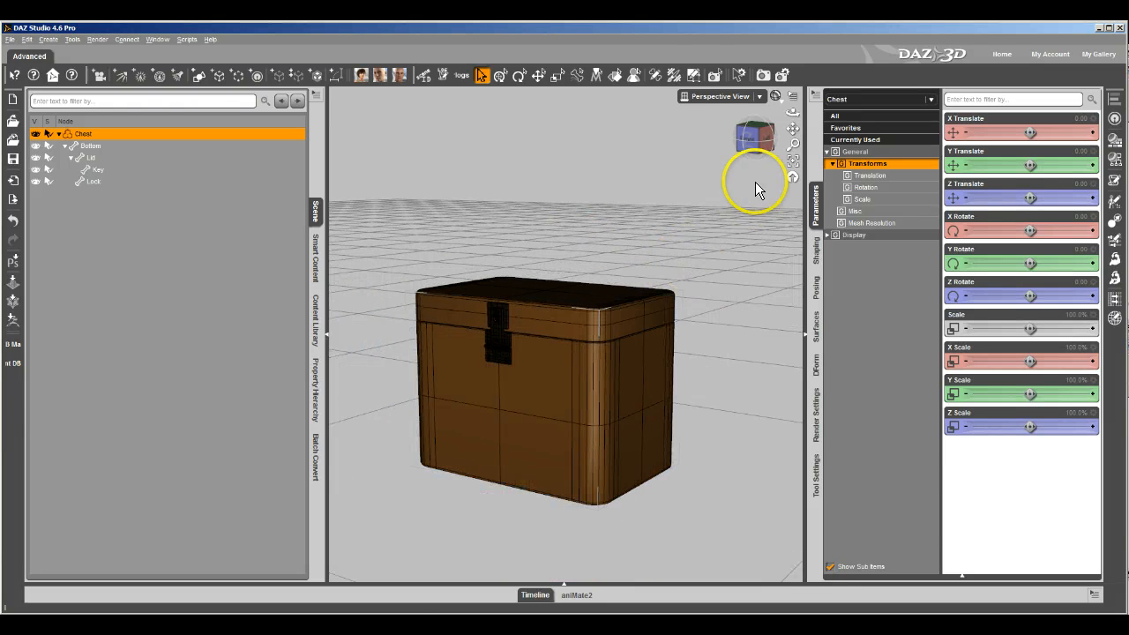
Step: Load Feet.obj as a morph onto the Chest with Morph Loader Pro, keeping the Primary Figure (Vertex Only) option
left_click(756, 132)
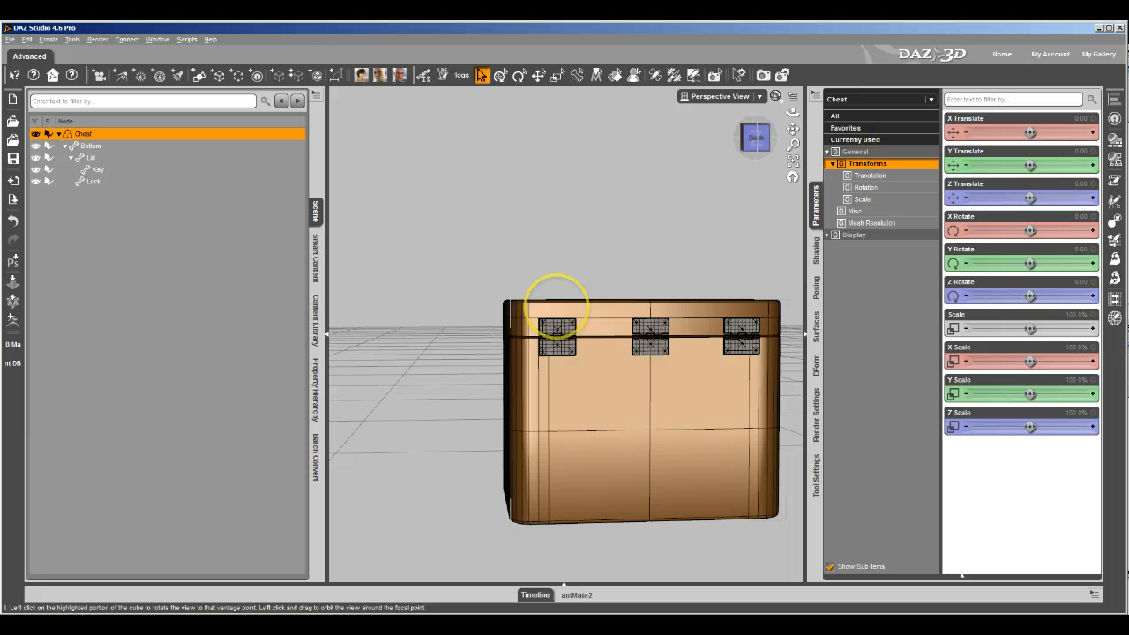
mouse_move(556, 306)
left_mouse_down()
mouse_move(603, 307)
mouse_move(556, 306)
left_mouse_up()
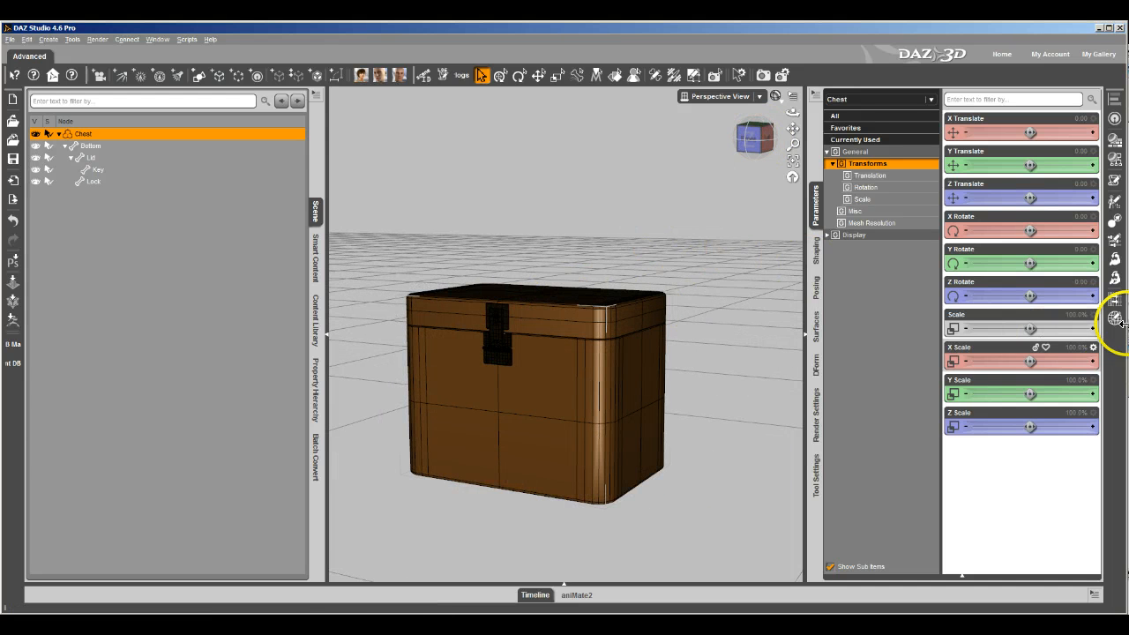
left_click(1117, 280)
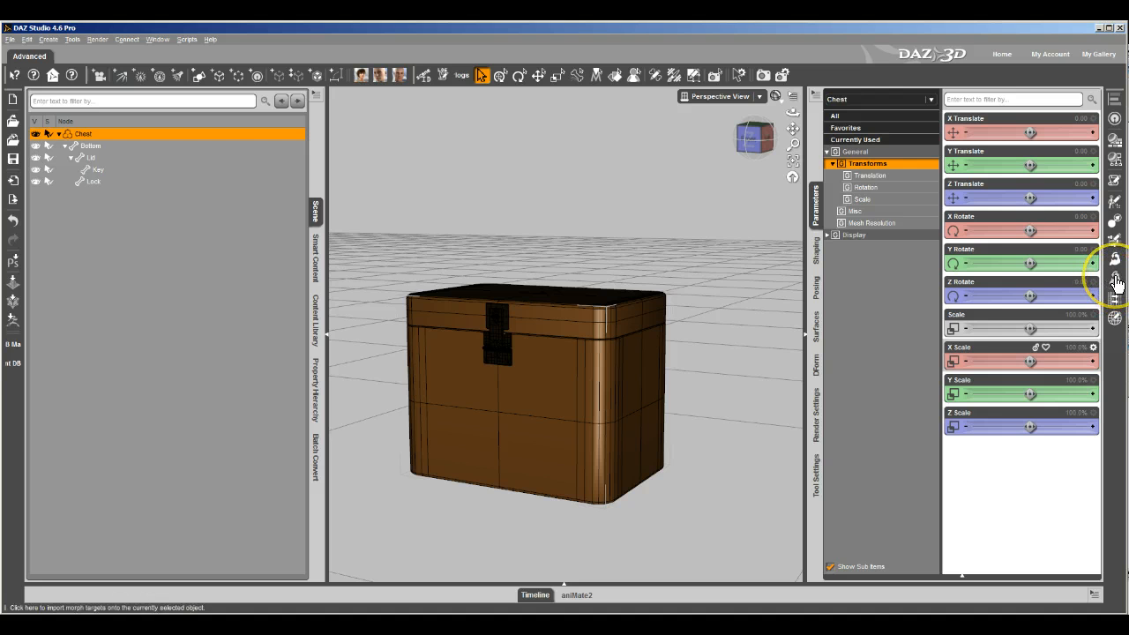
left_click(318, 259)
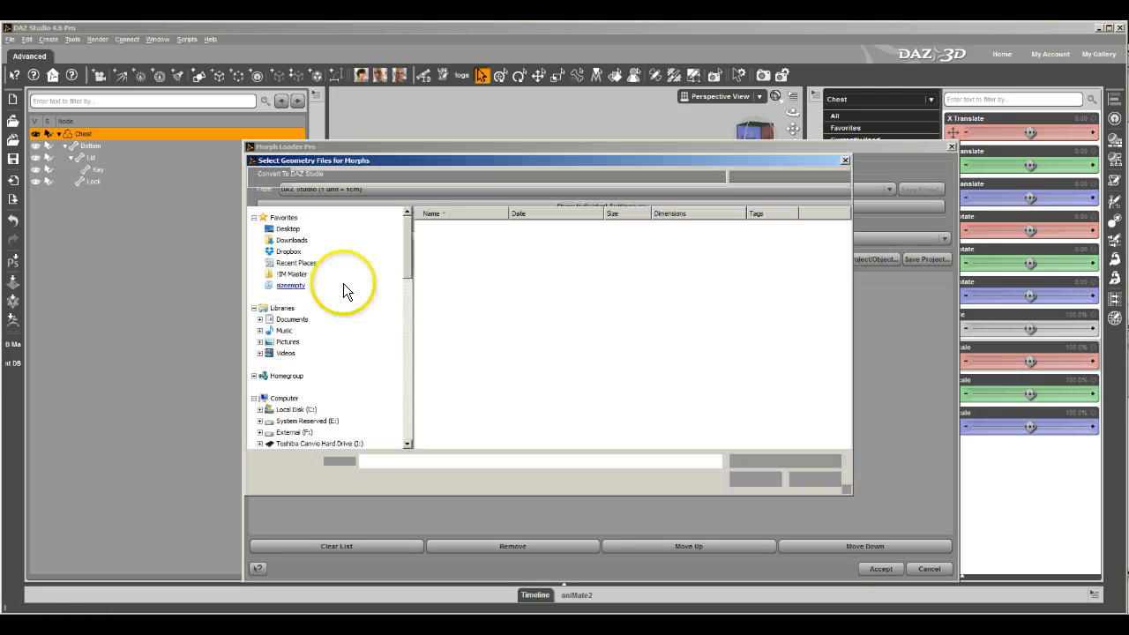
double_click(447, 256)
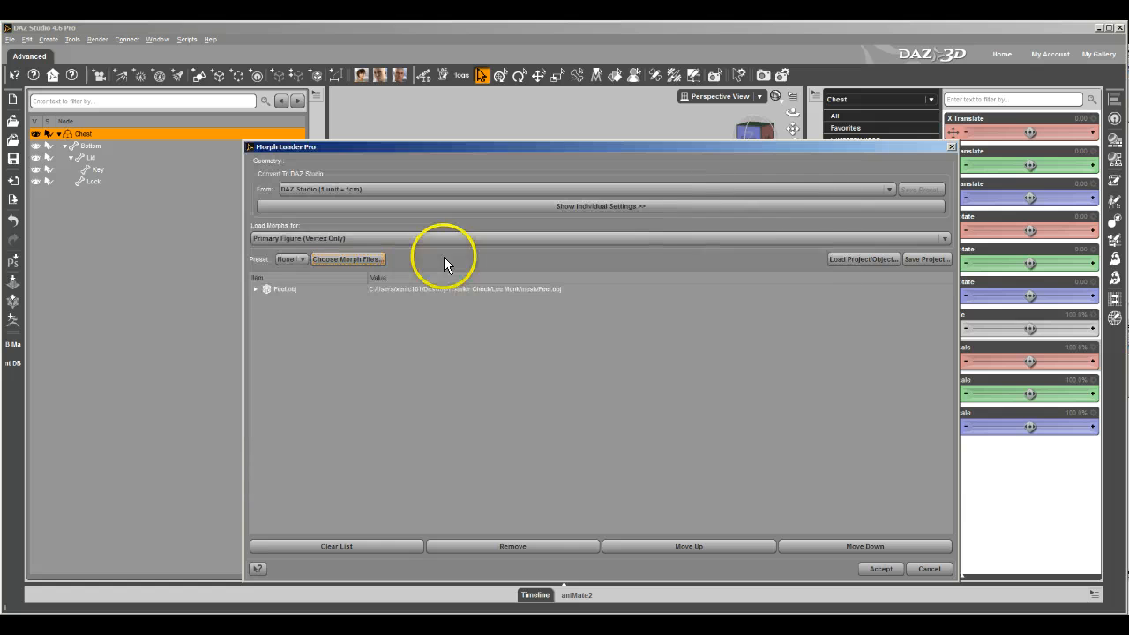
left_click(888, 565)
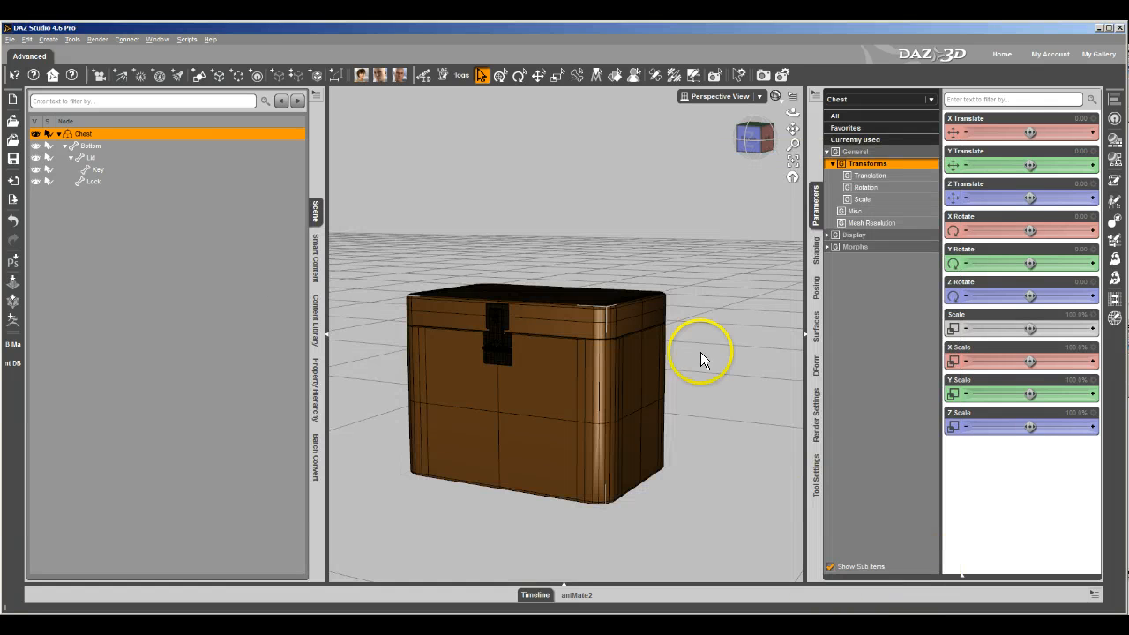
Step: Test the Chest's Feet morph at 100% and -100% while viewing the underside, and return it to 0%
left_click(860, 247)
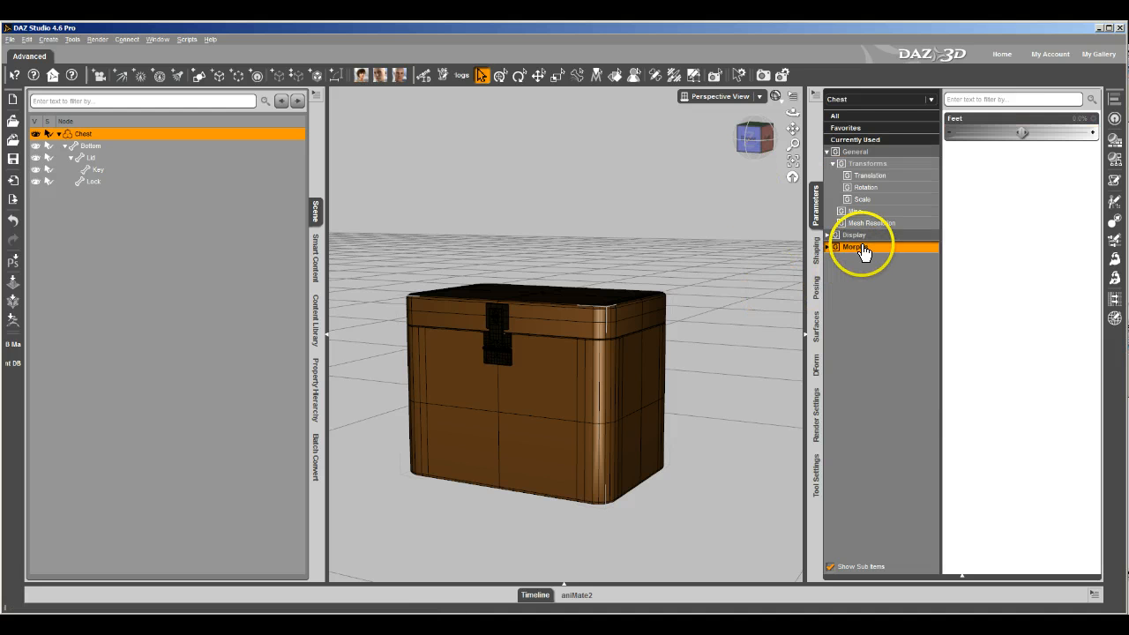
double_click(859, 250)
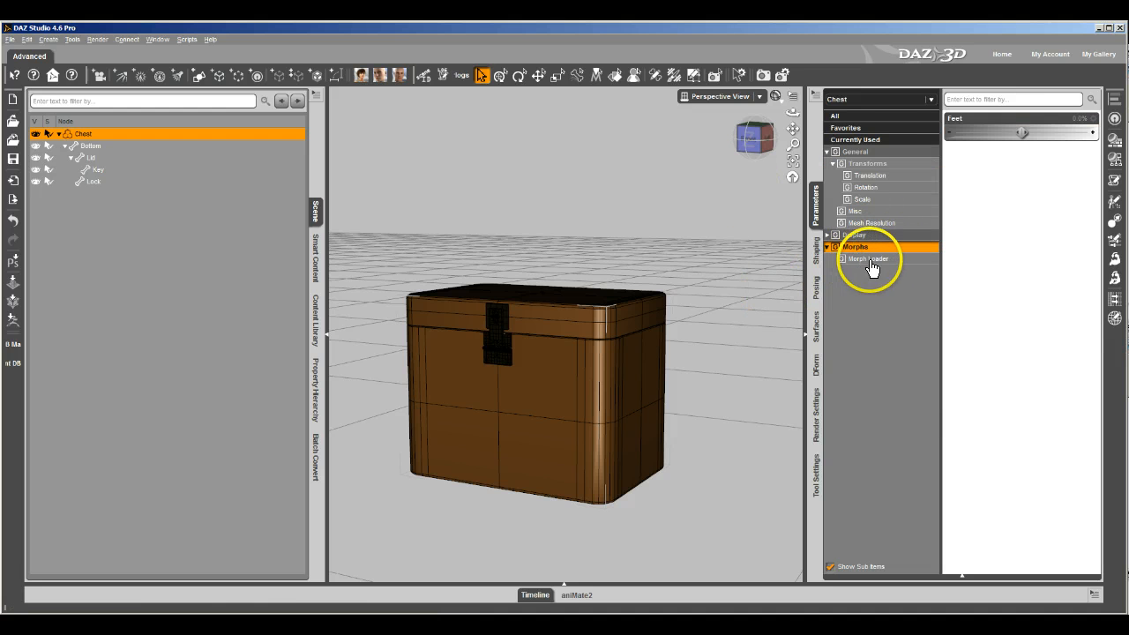
left_click(871, 260)
left_click_drag(758, 138, 556, 305)
left_click_drag(1021, 132, 1098, 132)
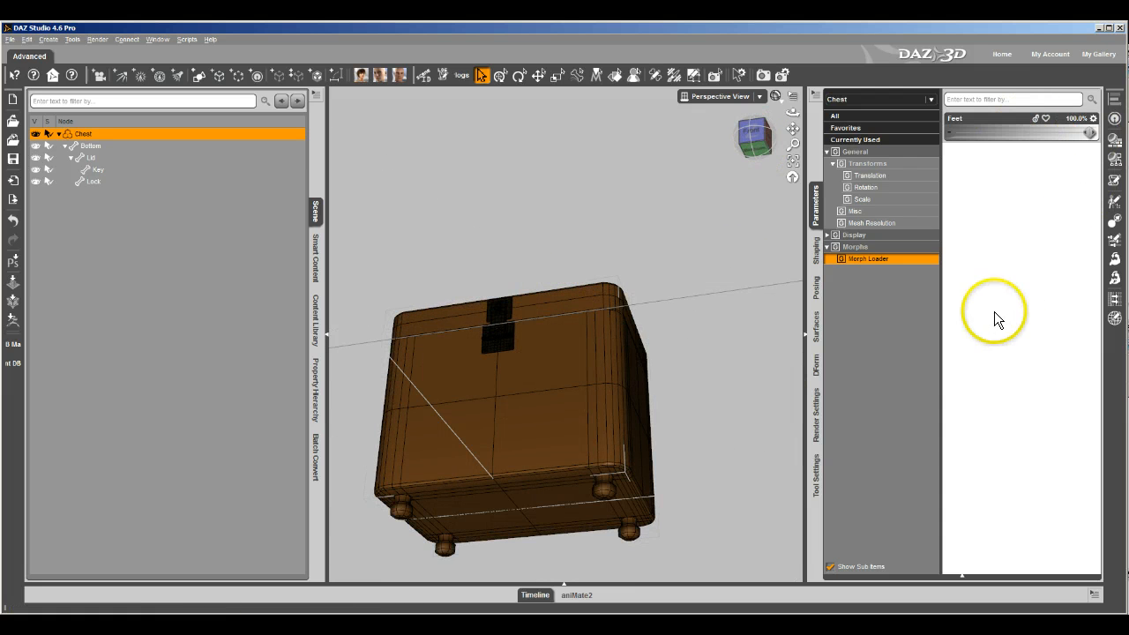
left_click_drag(1090, 133, 852, 146)
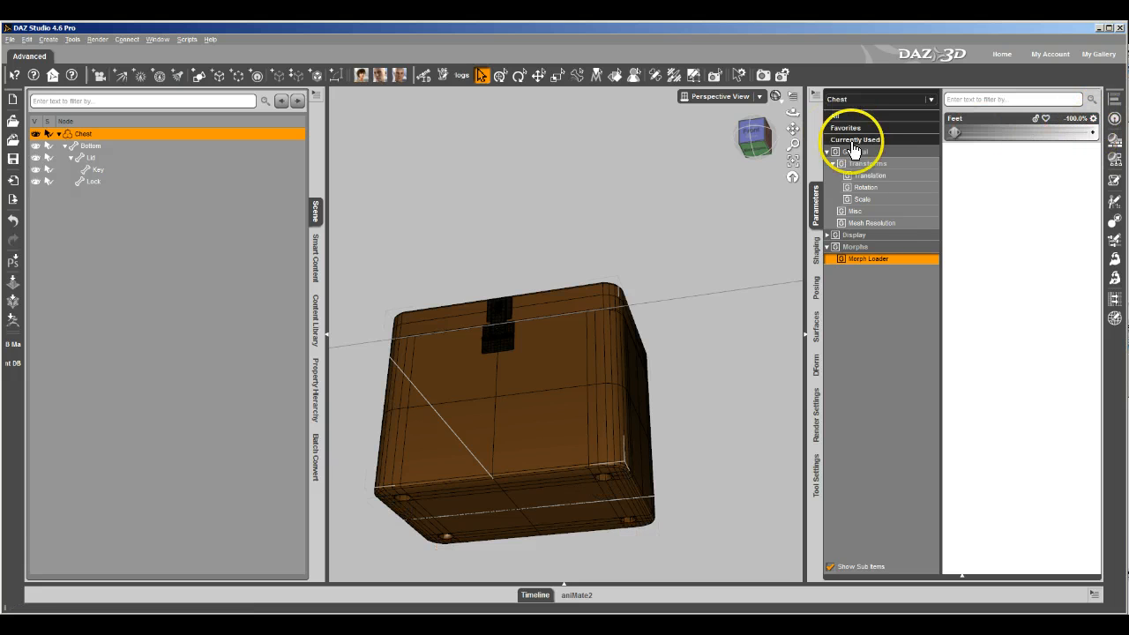
left_click(1016, 133)
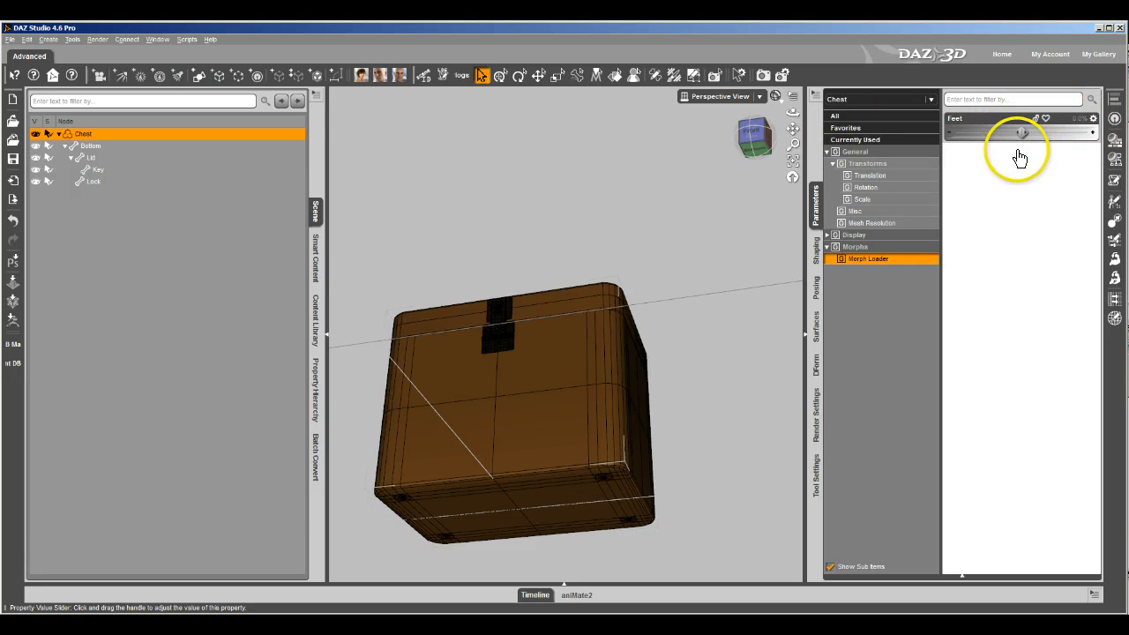
Step: Configure the Feet morph's parameter settings with path Controls, a minimum of 0 and As Percent turned off
left_click(1094, 118)
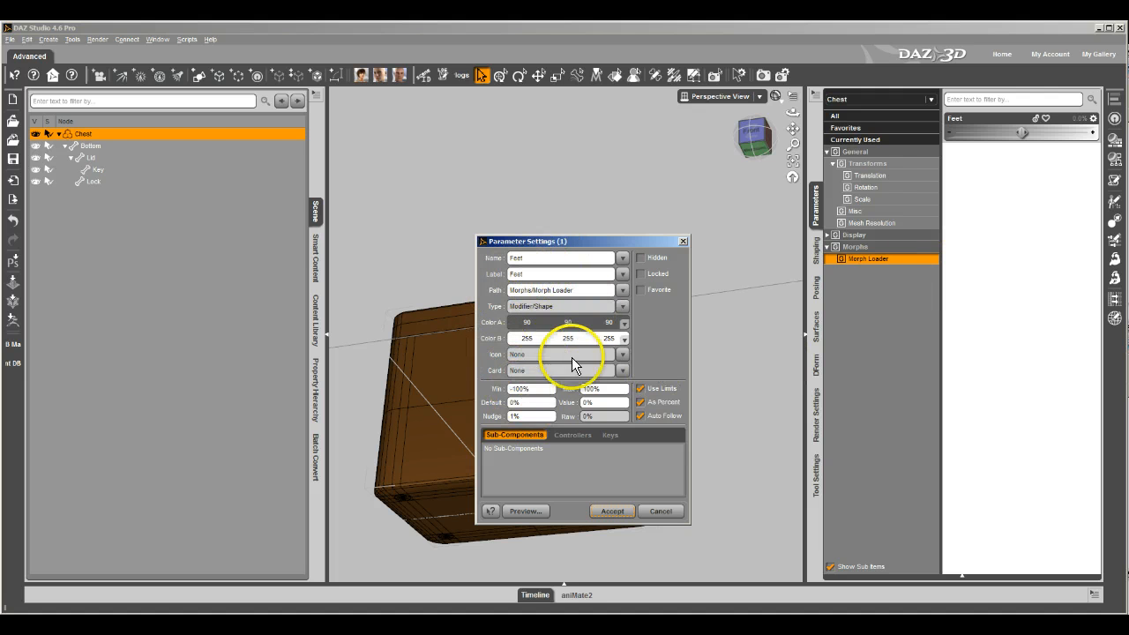
left_click_drag(593, 290, 427, 291)
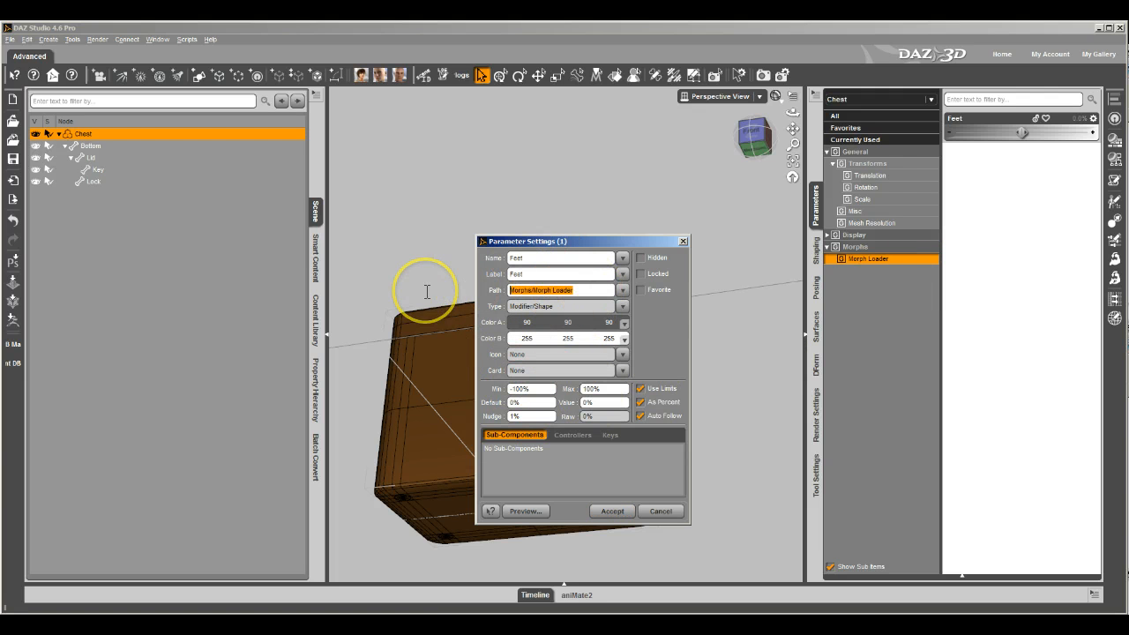
type("Controls")
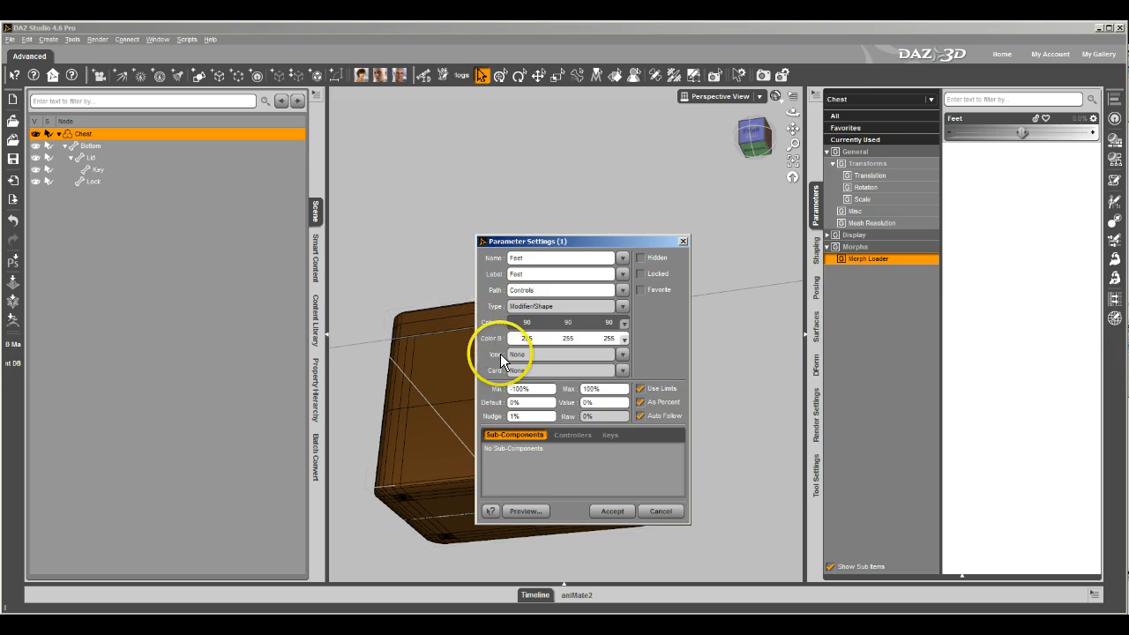
left_click(533, 389)
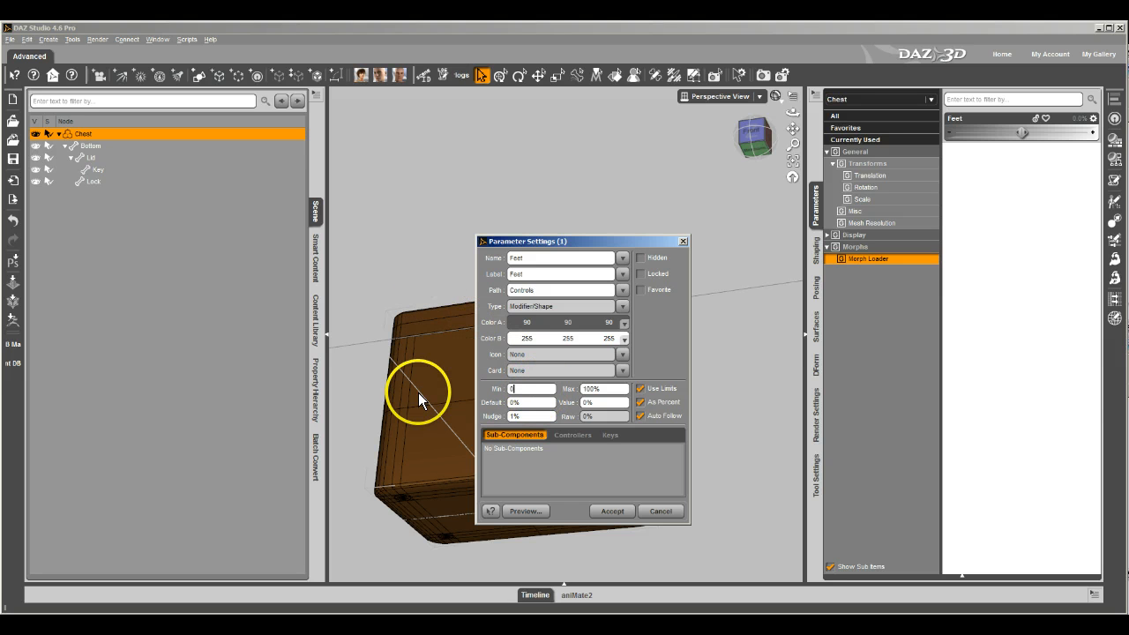
left_click(671, 391)
left_click(669, 403)
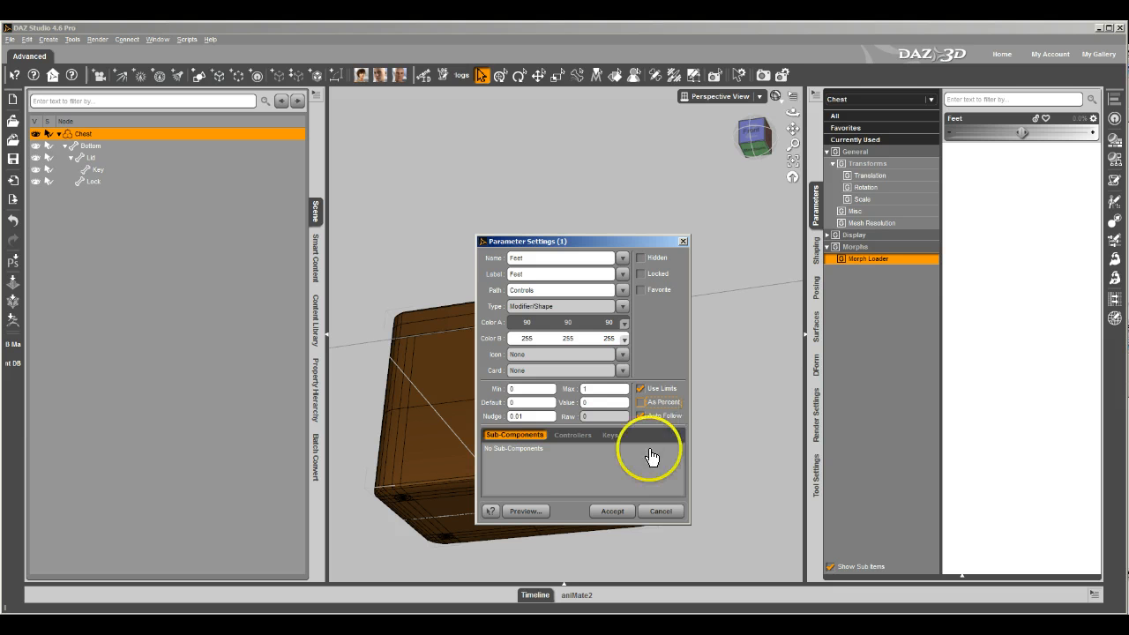
left_click(612, 511)
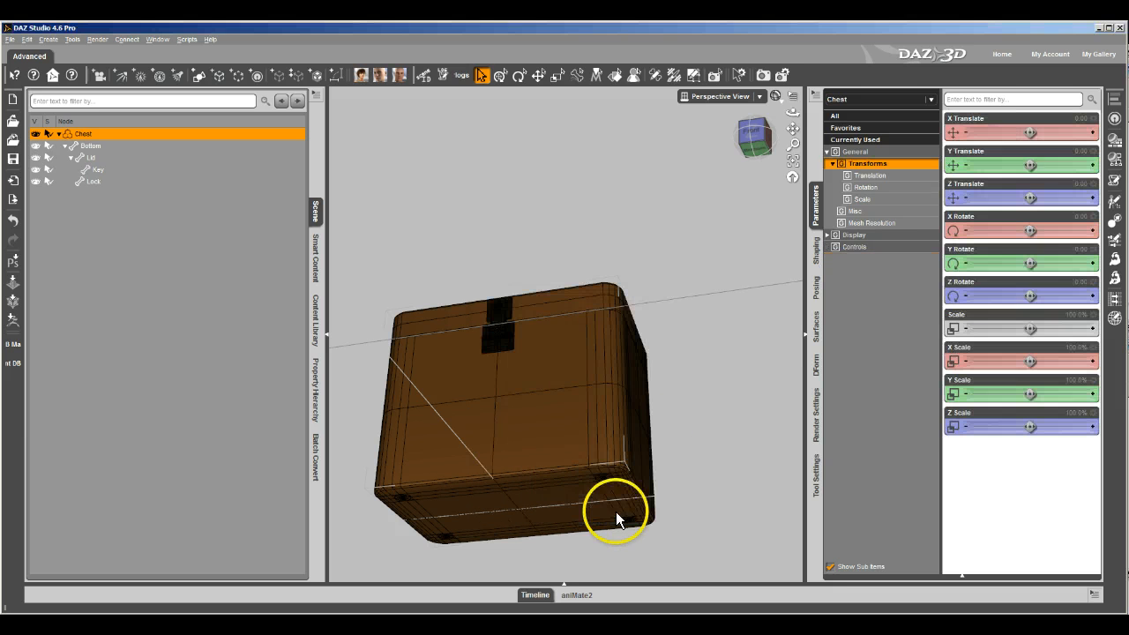
Step: Test the Feet morph's lower limit from both the Controls group and the Shaping editor
left_click(863, 247)
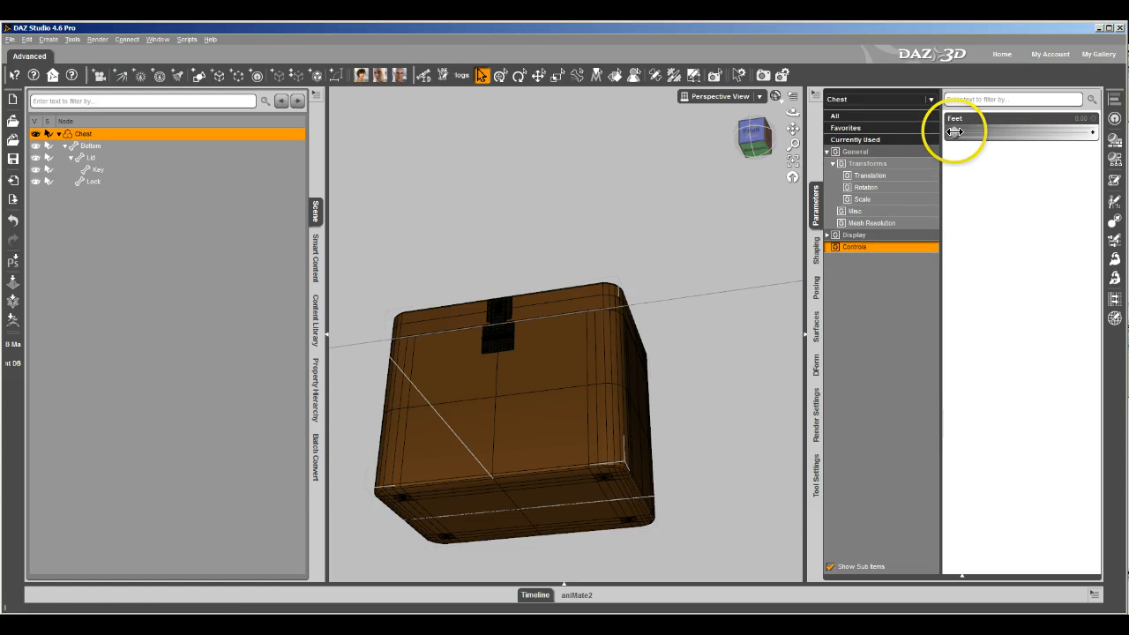
left_click_drag(956, 133, 904, 129)
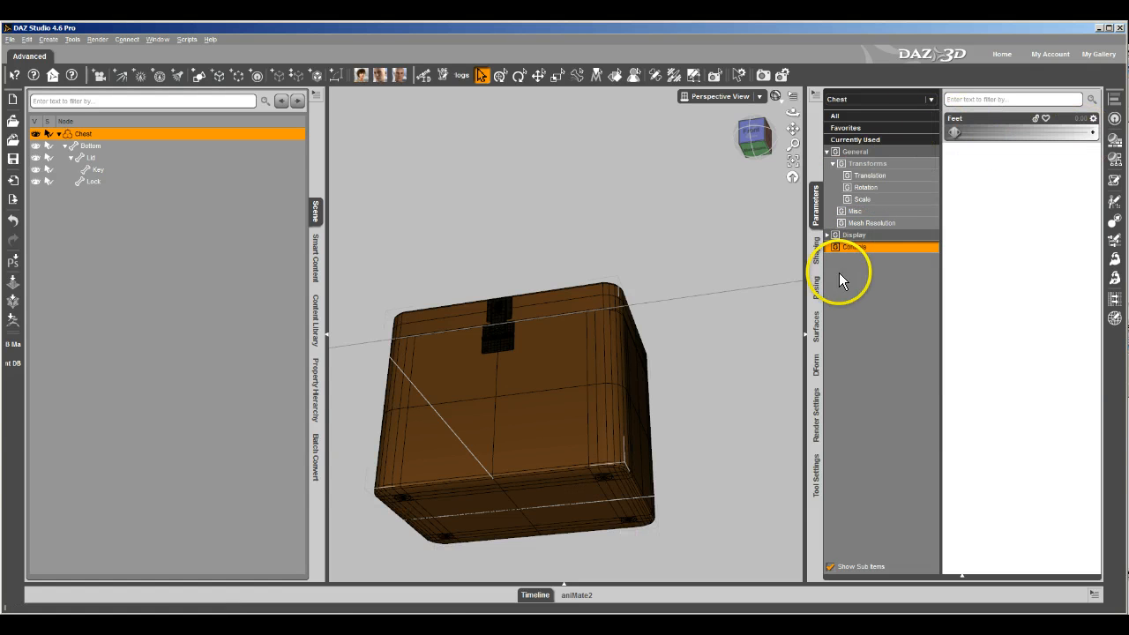
left_click(817, 254)
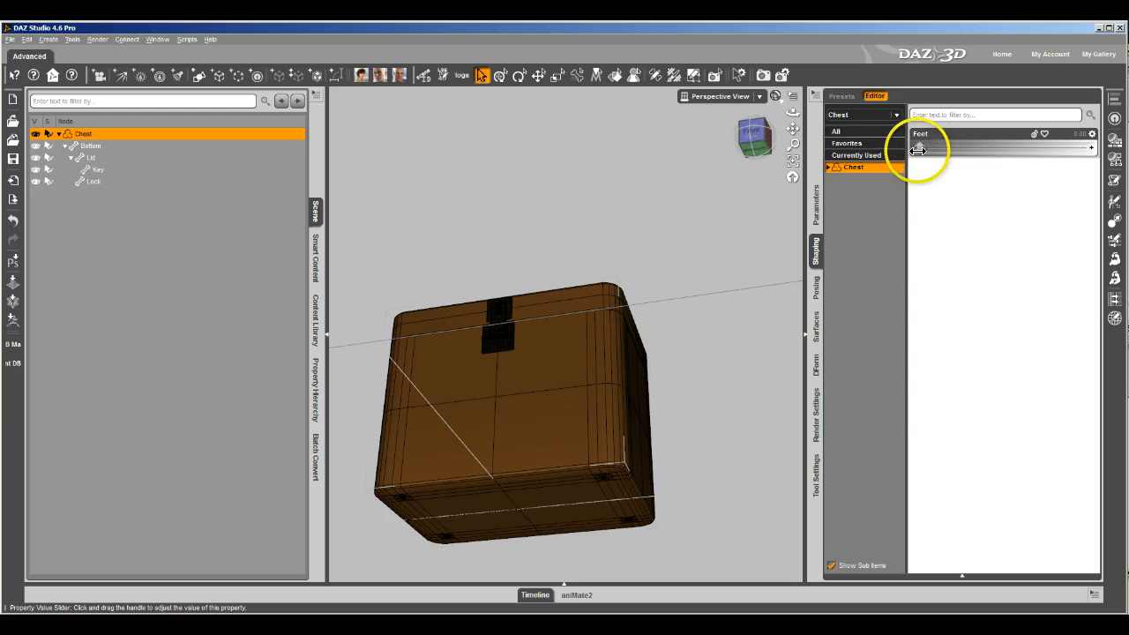
left_click_drag(919, 149, 829, 137)
Step: Set the Chest's Feet morph to 1.00 while viewing the chest from the front
middle_click_drag(589, 399, 558, 307)
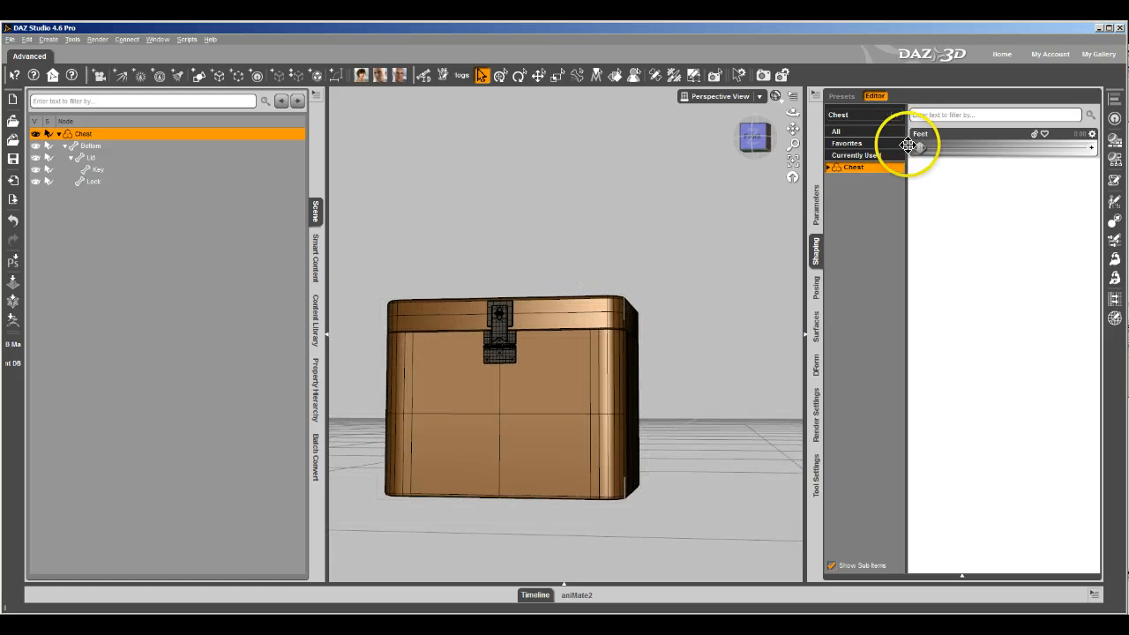
left_click_drag(922, 149, 1083, 148)
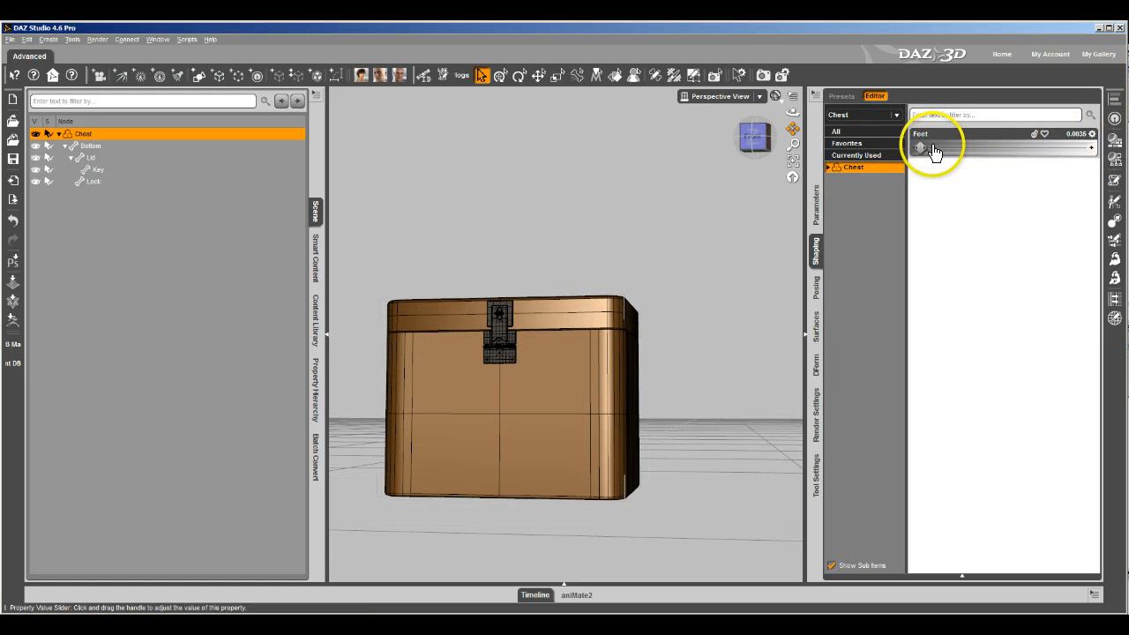
left_click_drag(923, 148, 1111, 146)
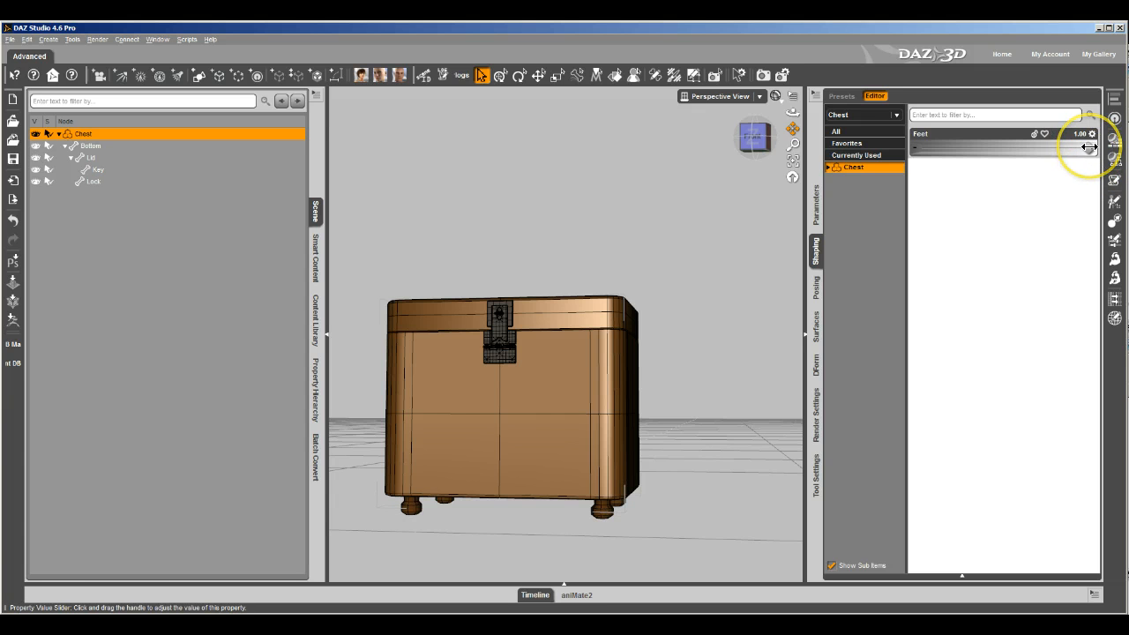
Step: Move the Chest to the floor and inspect how its feet meet the ground
right_click(816, 220)
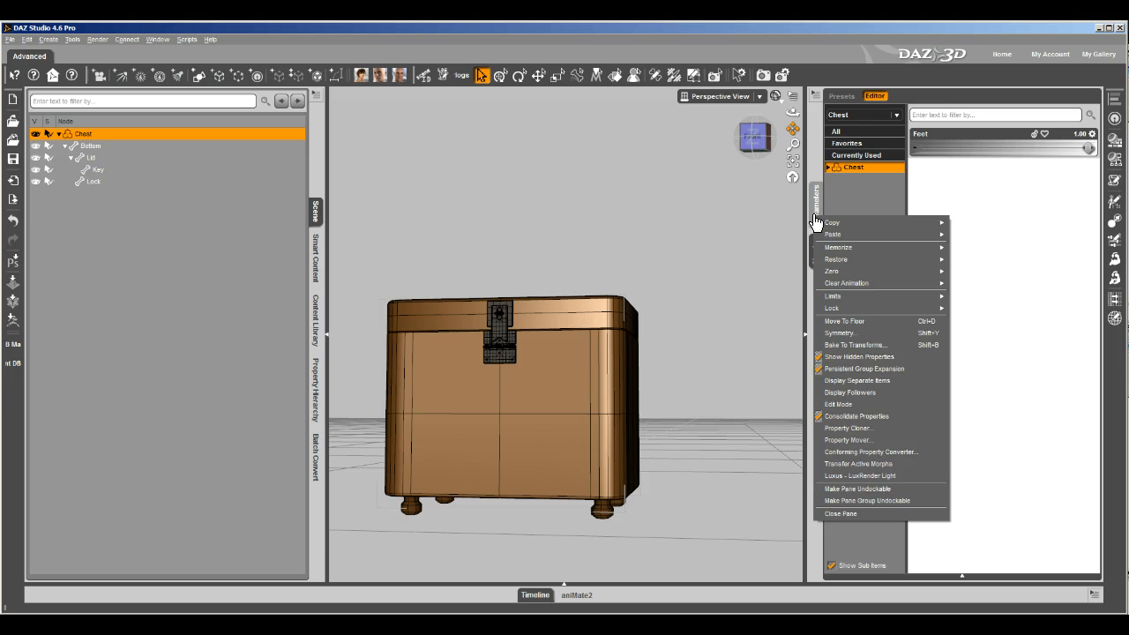
left_click(842, 321)
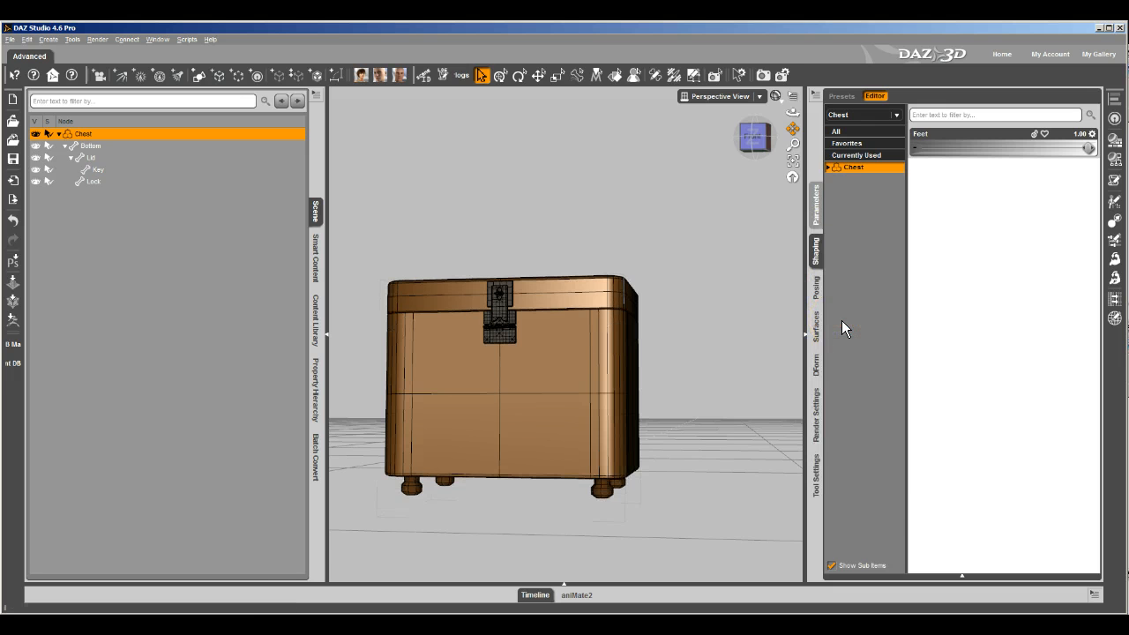
left_click_drag(757, 144, 557, 306)
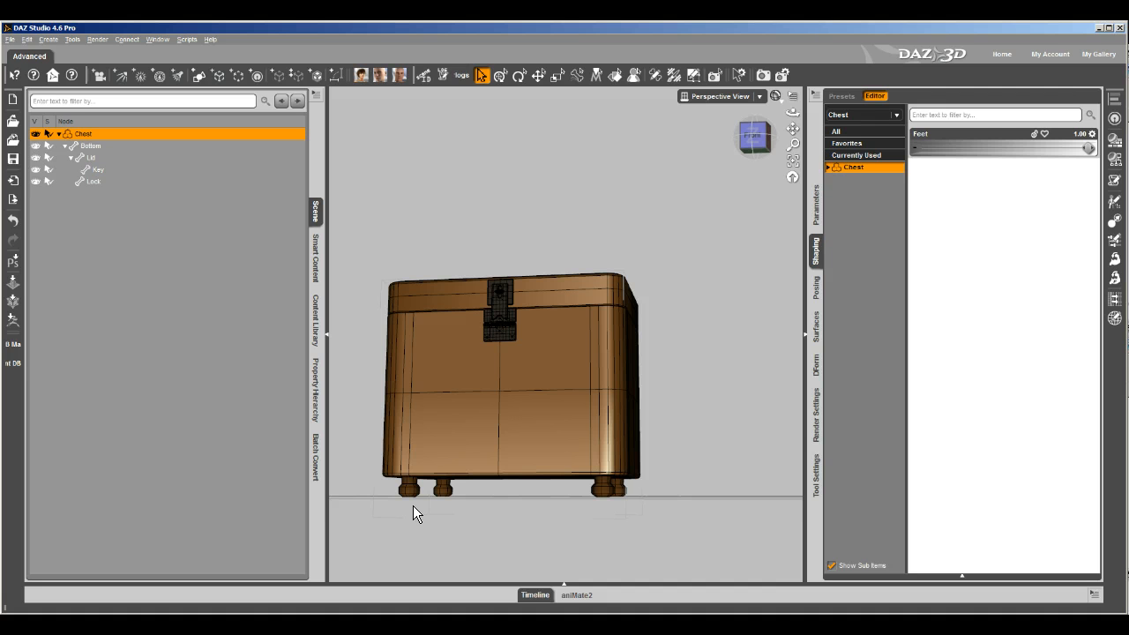
left_click_drag(754, 137, 556, 305)
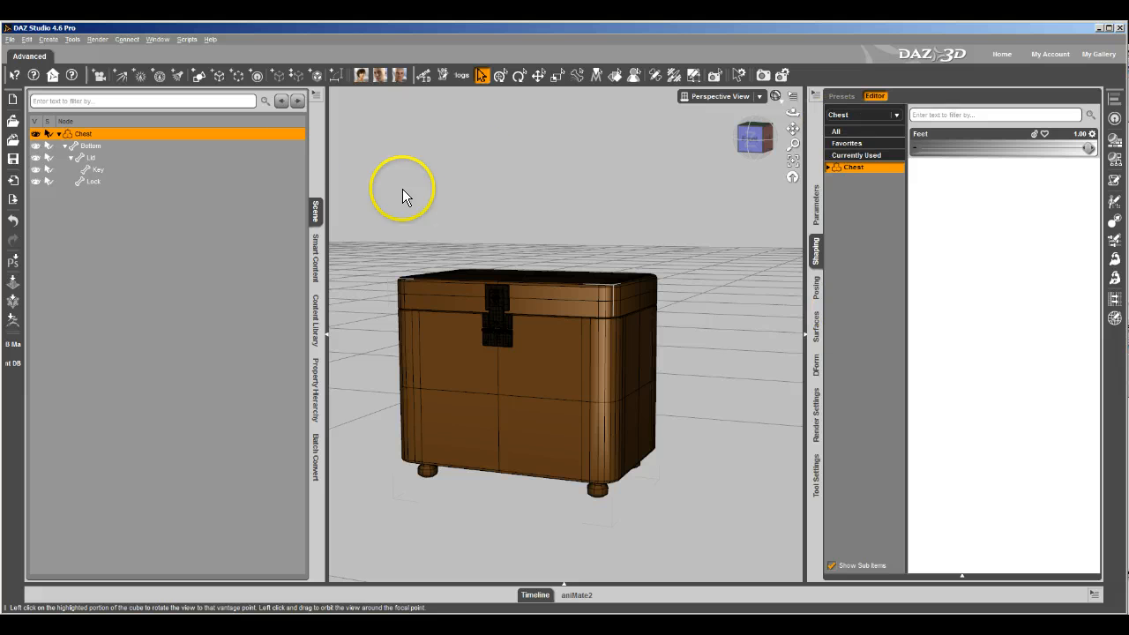
Step: Check the Chest's Y Translate among its transforms and reset it to 0
left_click(816, 205)
left_click(868, 164)
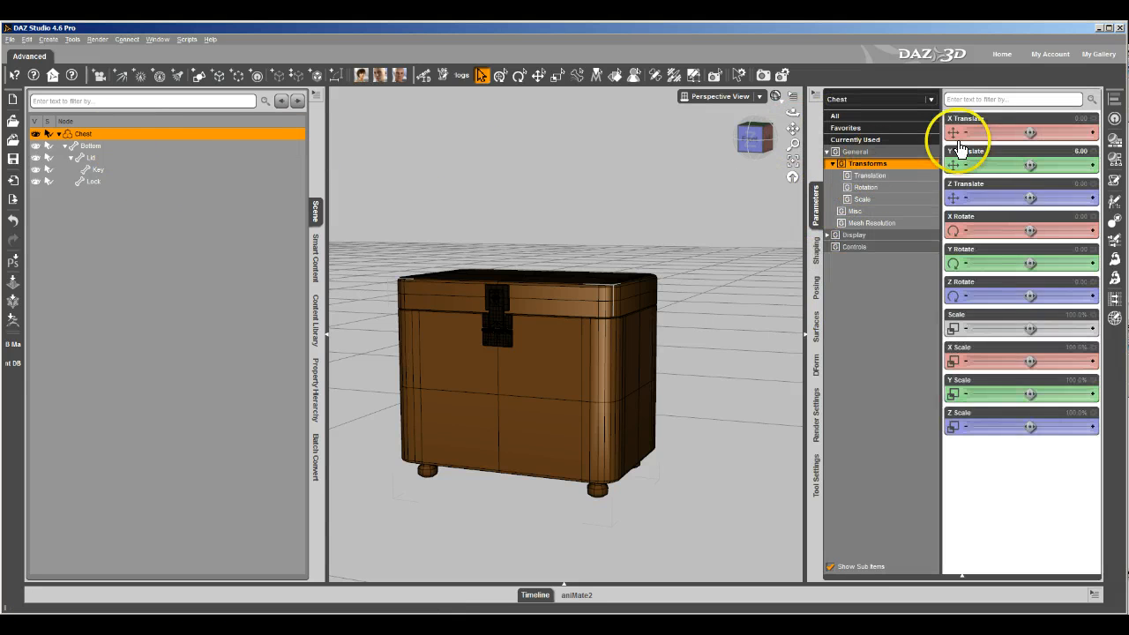
double_click(1078, 151)
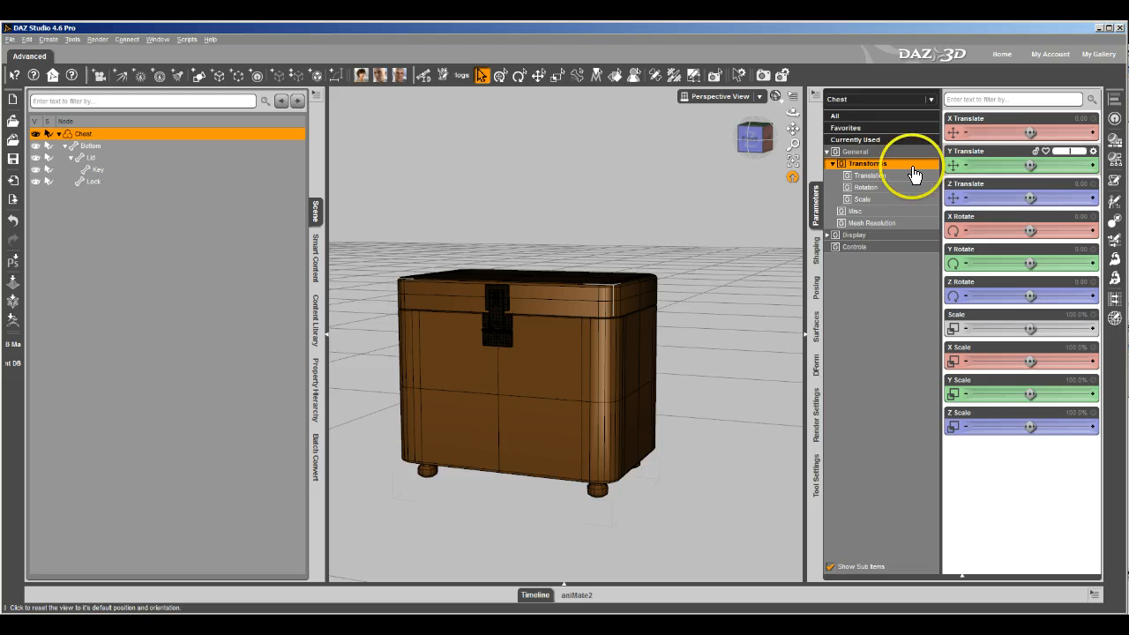
key("Return")
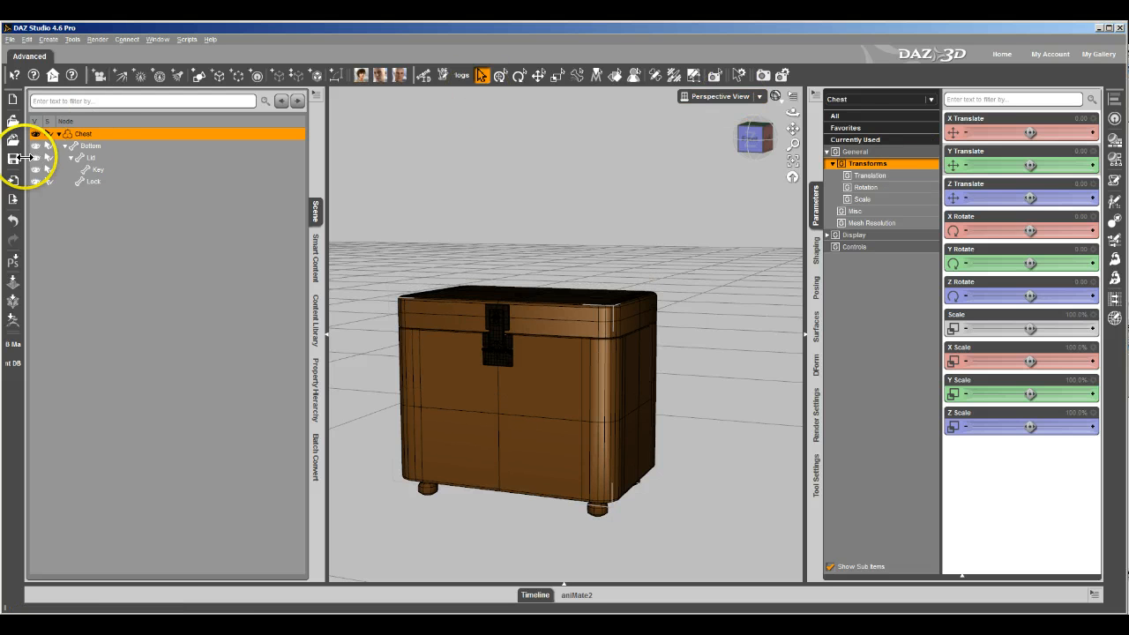
Step: Set the Bottom bone's Y Translate to 6
left_click(91, 146)
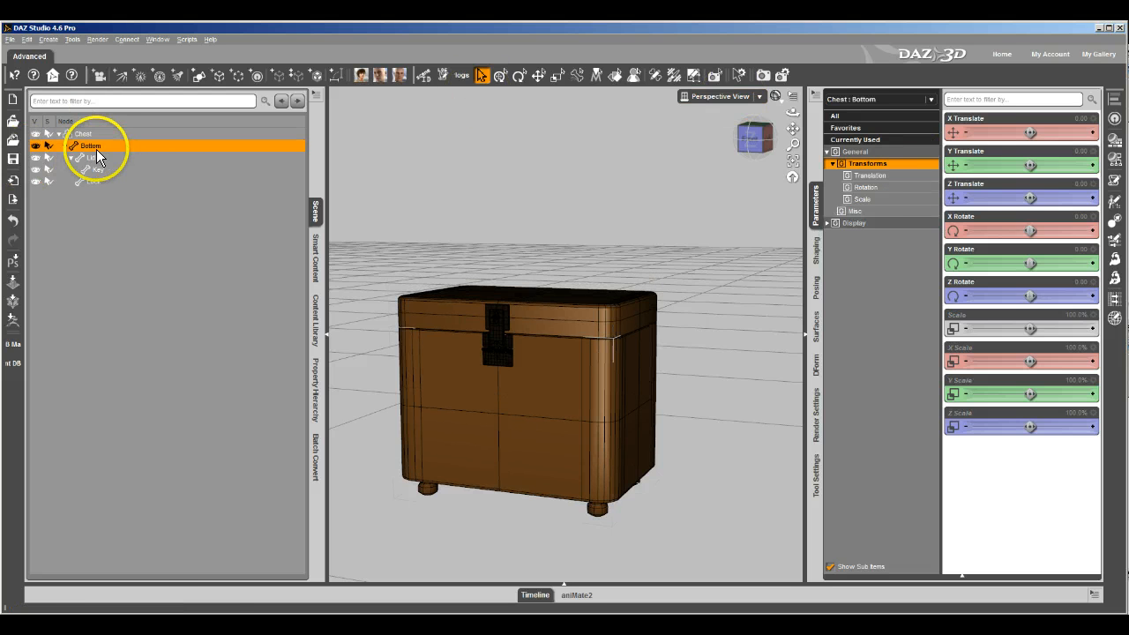
left_click(1080, 151)
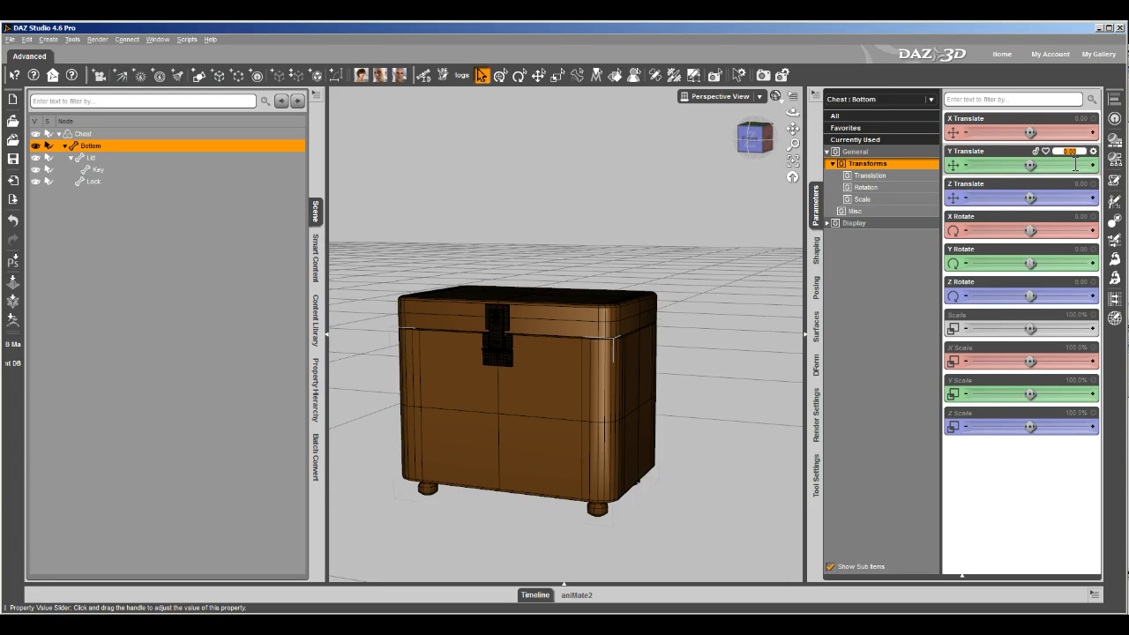
key("Return")
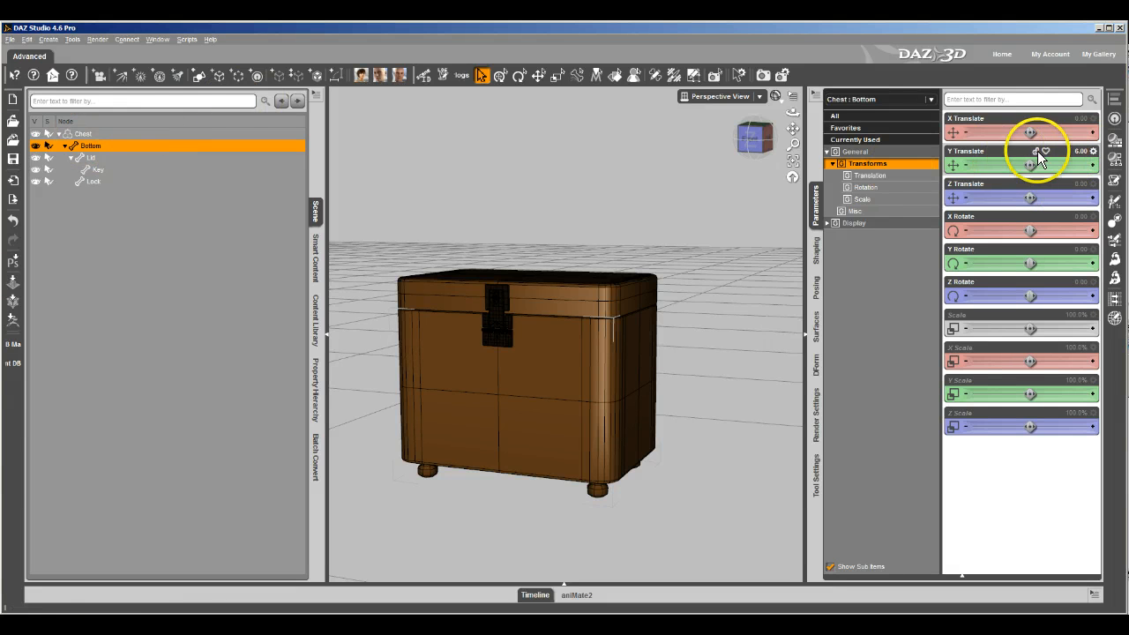
Step: Show the Chest's Controls group and turn on Edit Mode for its parameters
left_click(84, 133)
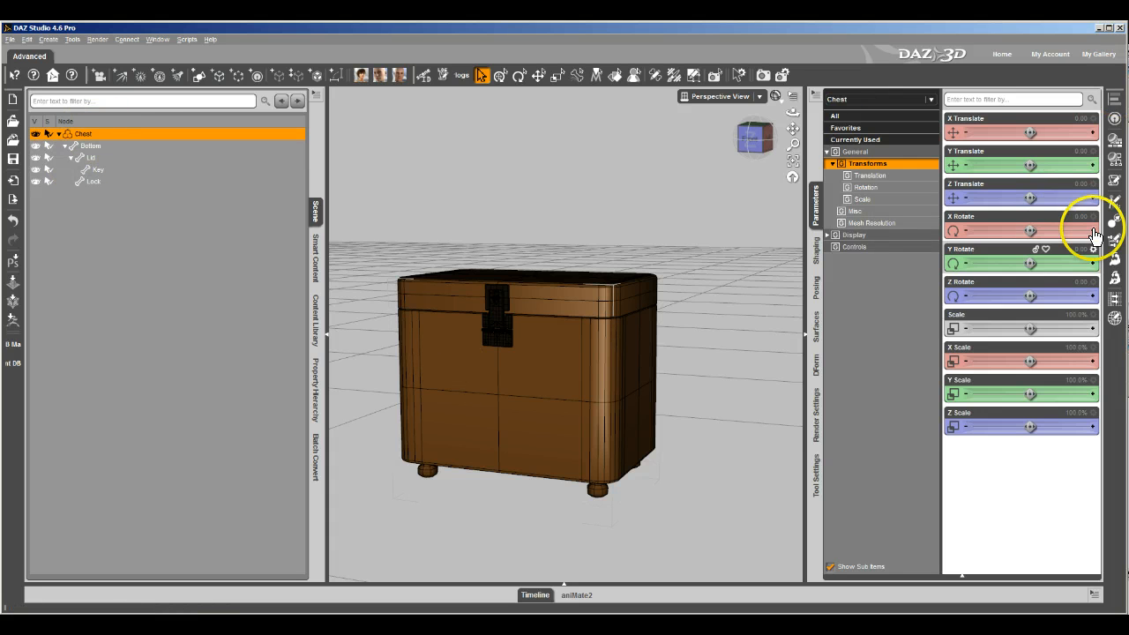
left_click(878, 245)
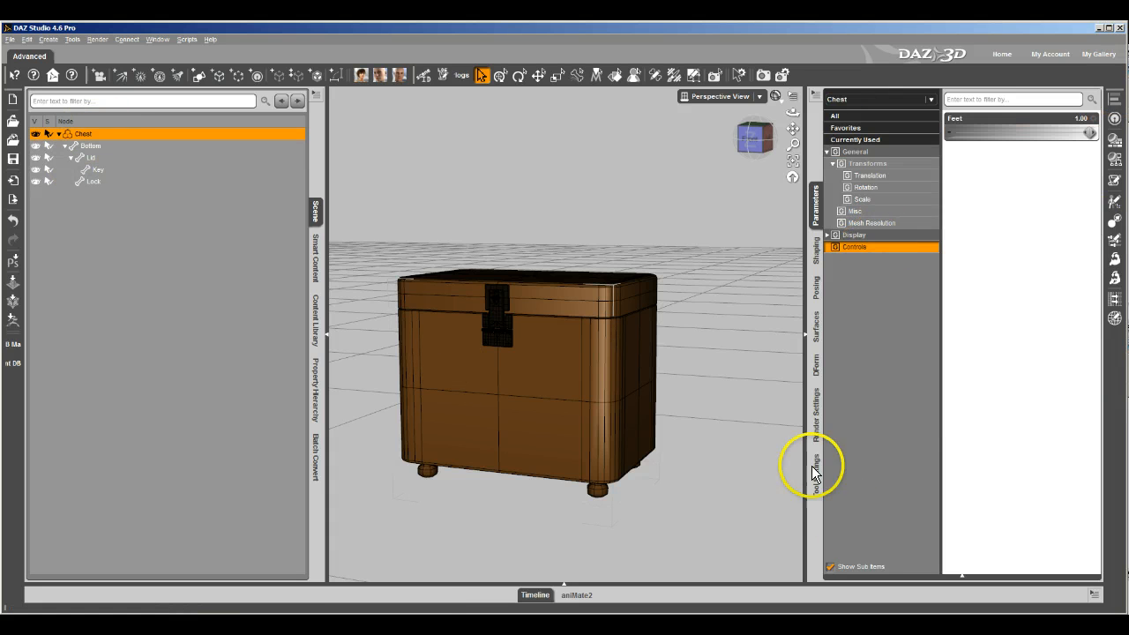
right_click(978, 241)
left_click(986, 251)
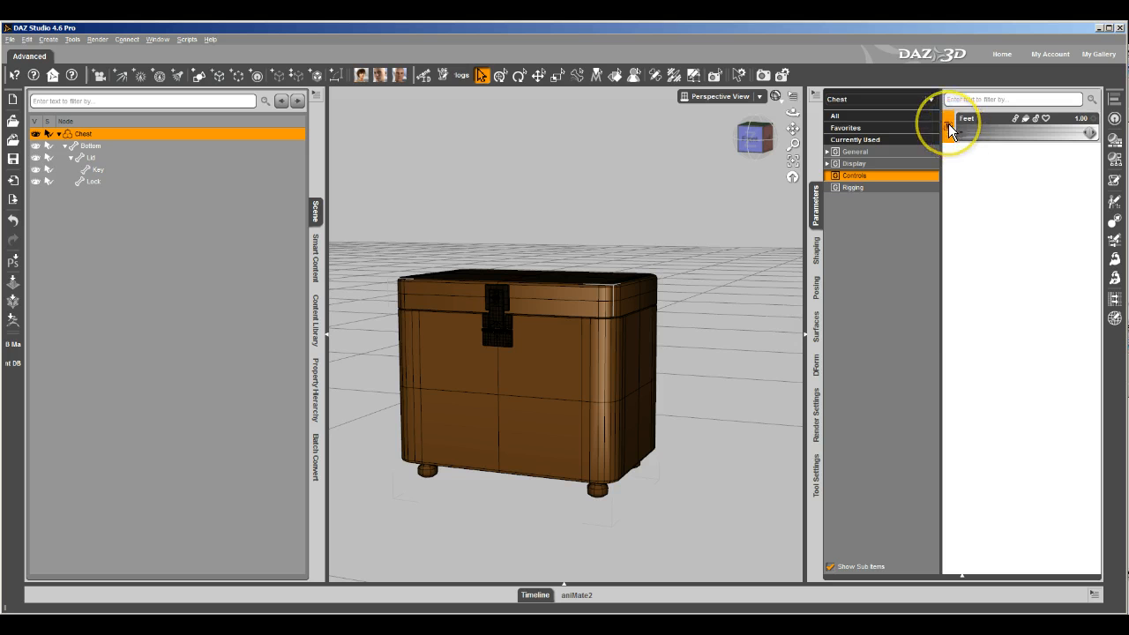
Step: Run ERC Freeze on the Feet property with the Bottom bone's Y Translate included and all additional options kept enabled
right_click(950, 128)
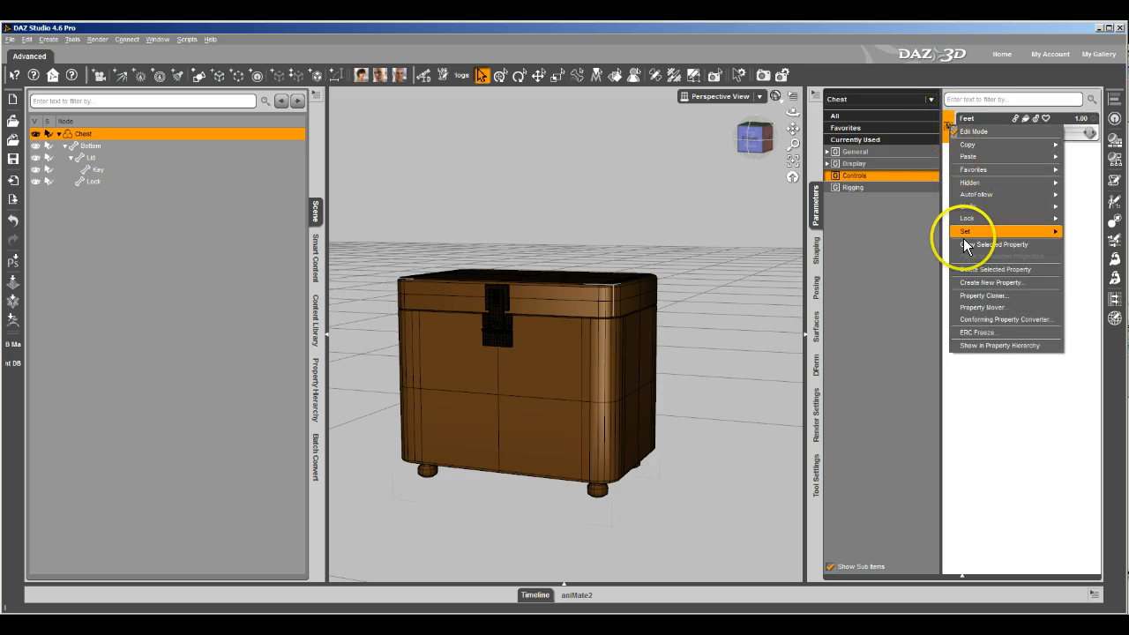
left_click(977, 333)
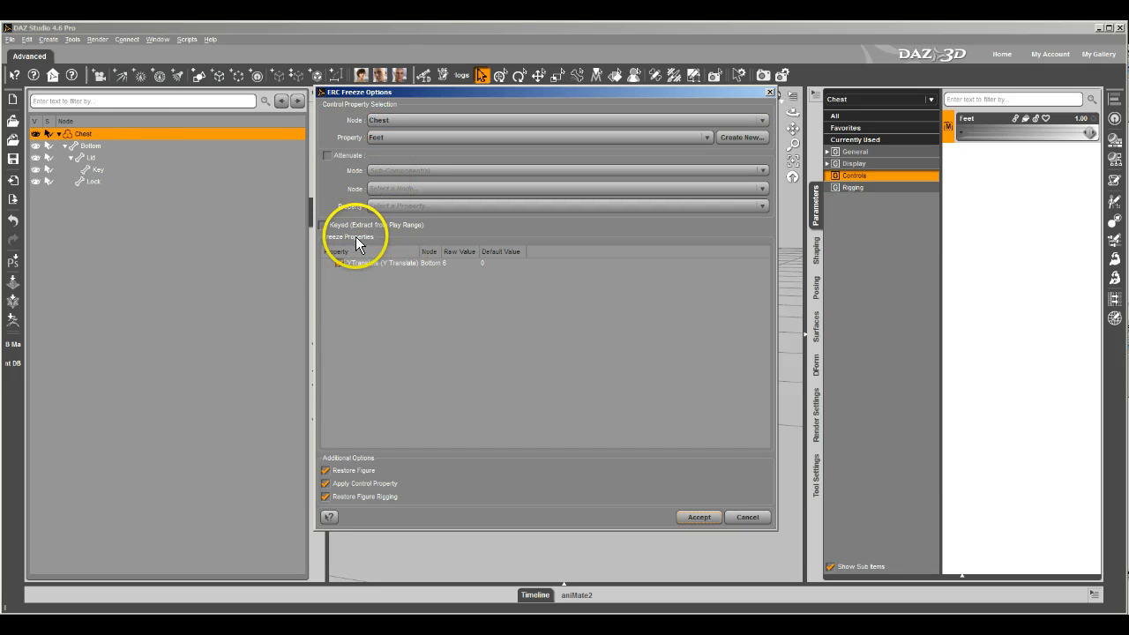
left_click(340, 263)
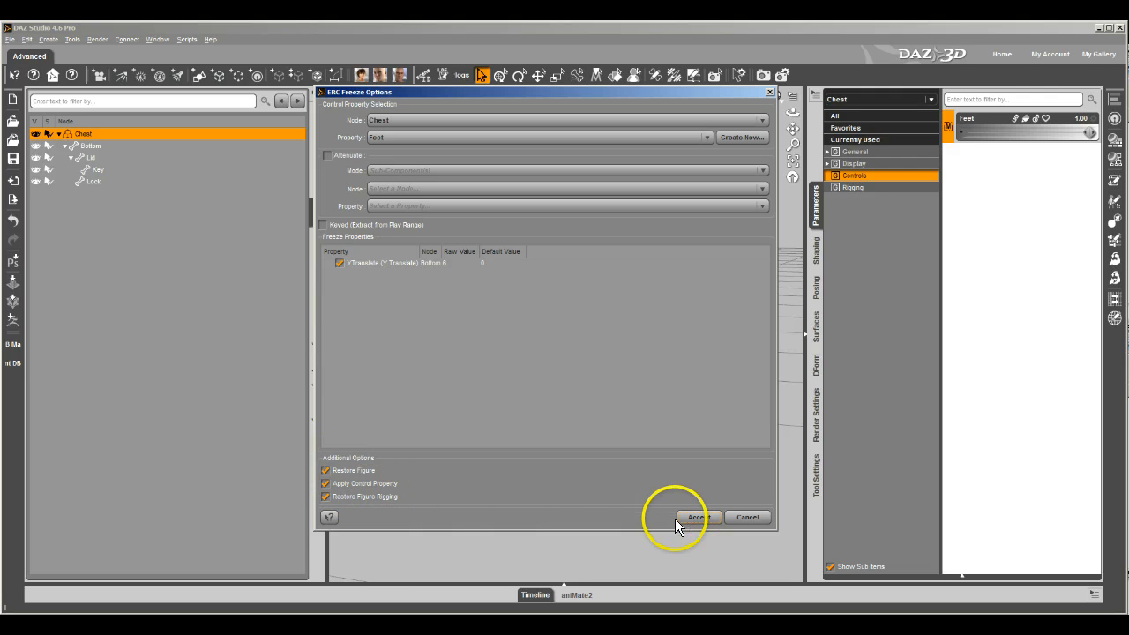
left_click(699, 517)
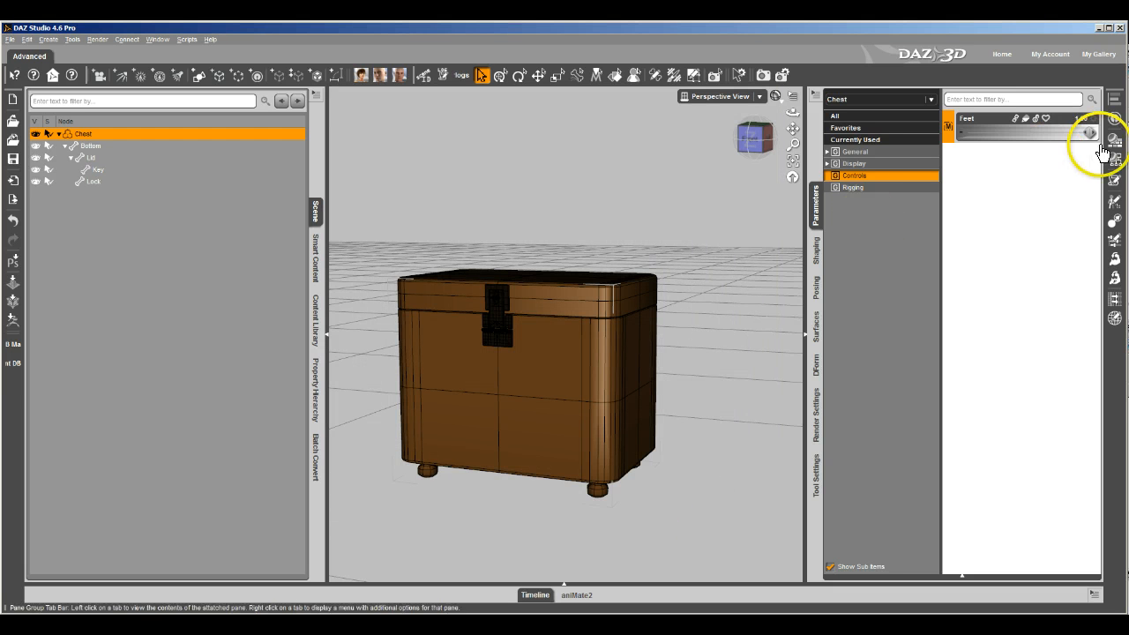
Step: Set the Feet morph to 0 and turn off Edit Mode for the Chest's parameters
left_click_drag(1090, 135, 905, 131)
right_click(1027, 177)
left_click(1041, 182)
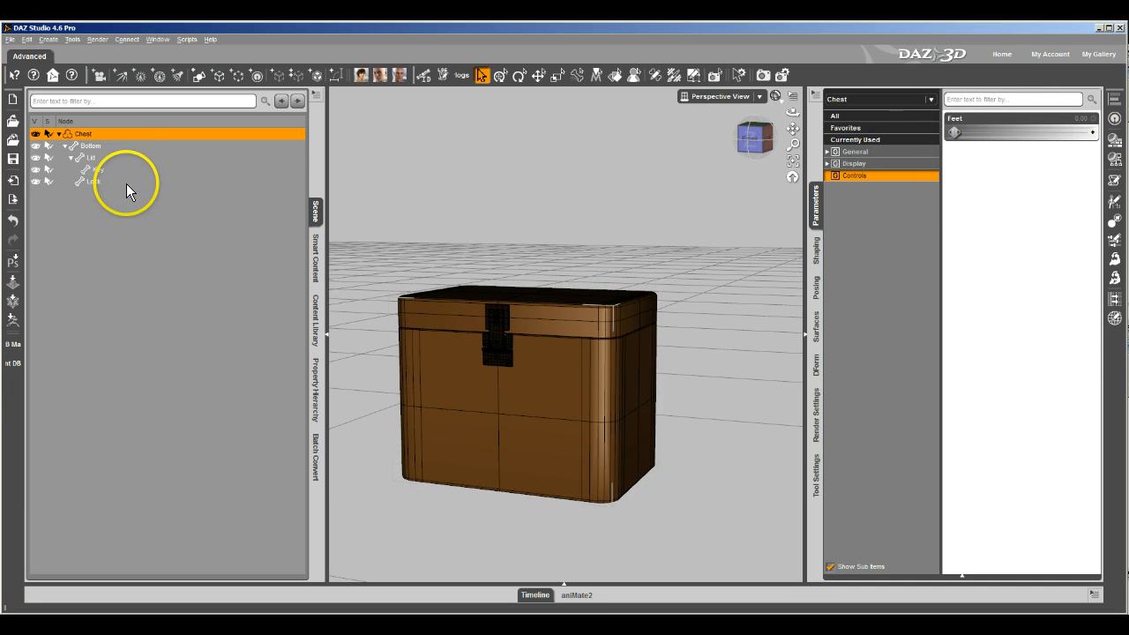
Step: Test the Lock's Open Lock dial at 180 and the Key's Turn Key dial at 90, returning both to 0
left_click(108, 156)
left_click(107, 170)
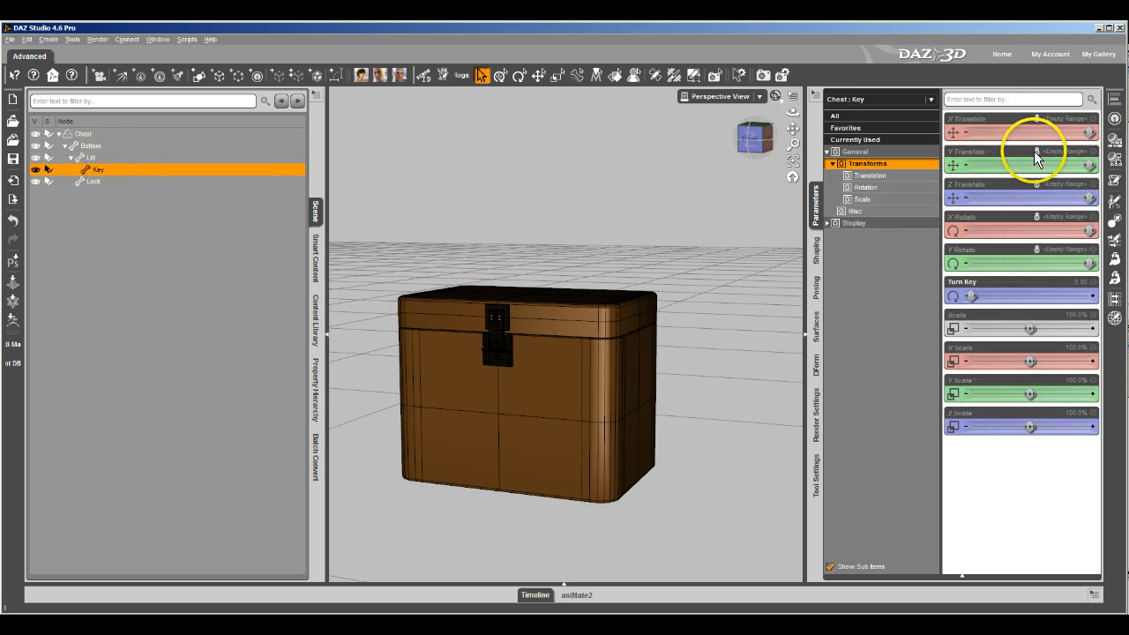
left_click(138, 182)
left_click_drag(977, 227, 1090, 231)
left_click(91, 157)
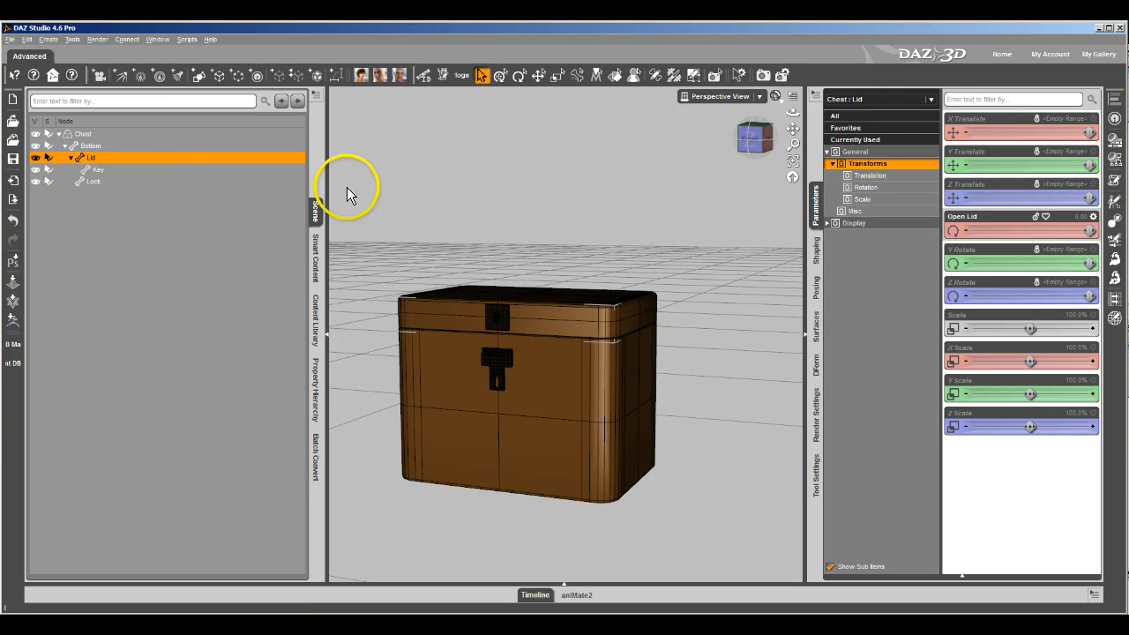
left_click(118, 181)
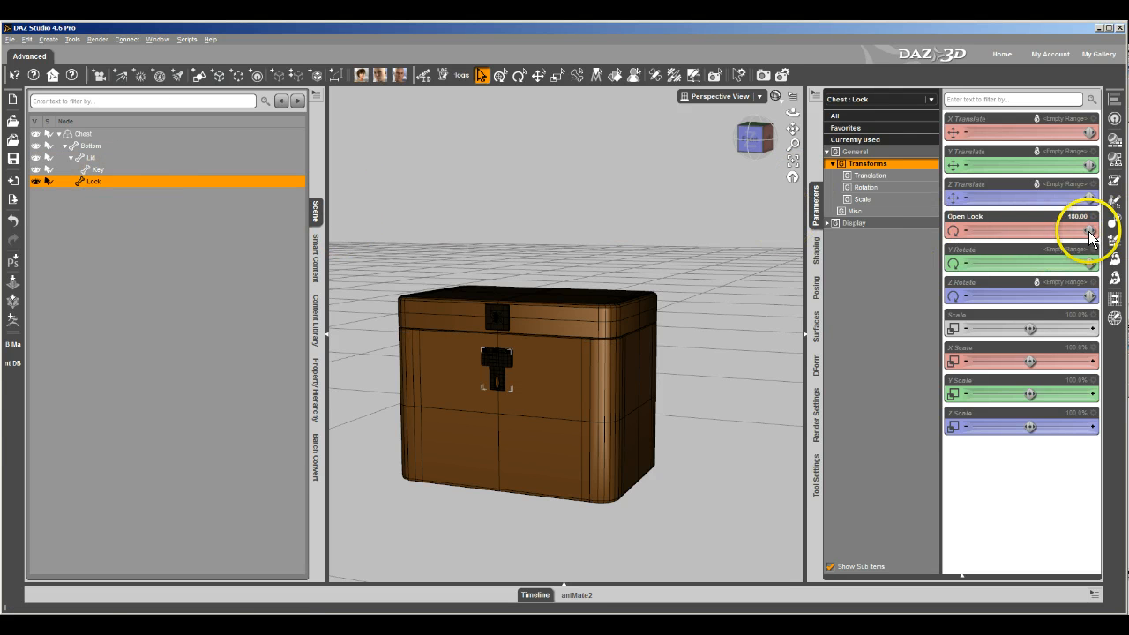
left_click_drag(934, 236, 517, 266)
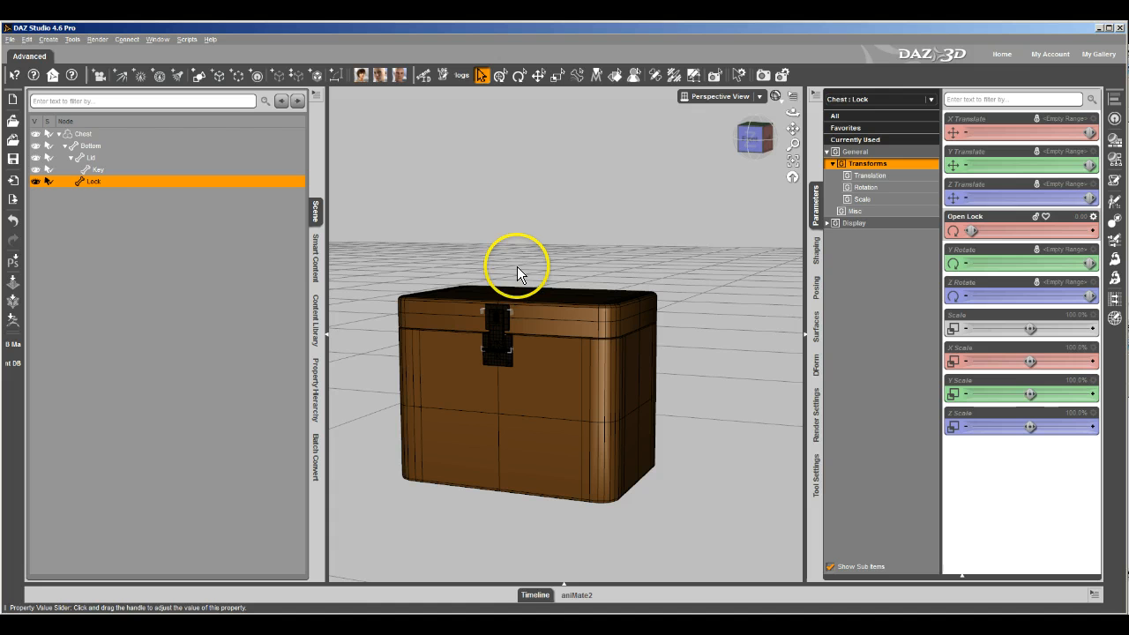
left_click(105, 172)
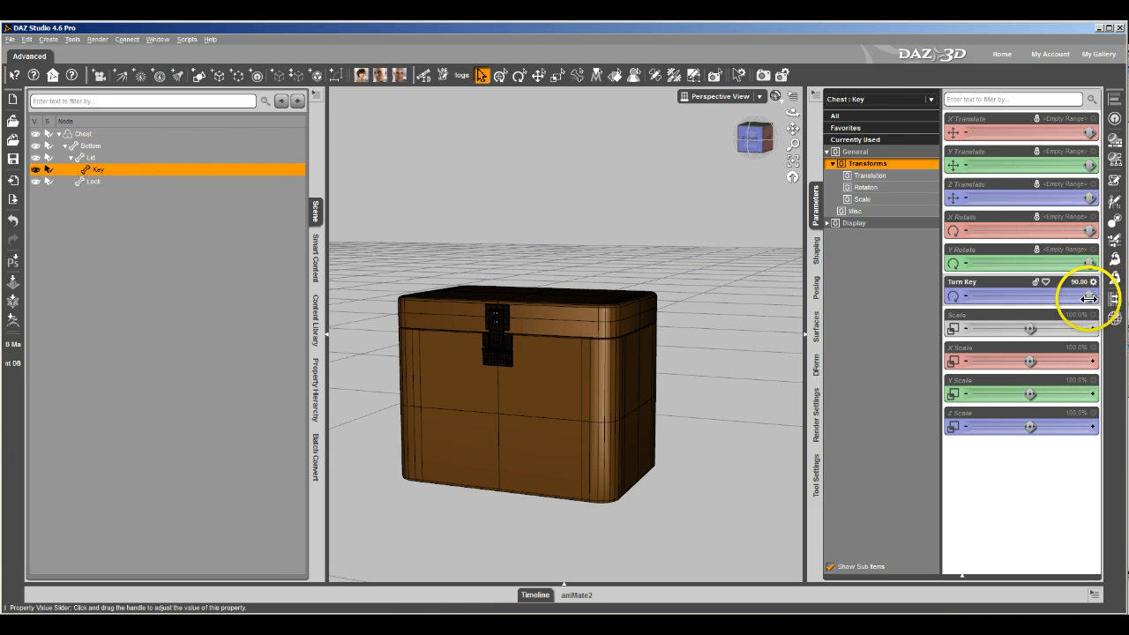
left_click_drag(1090, 295, 638, 340)
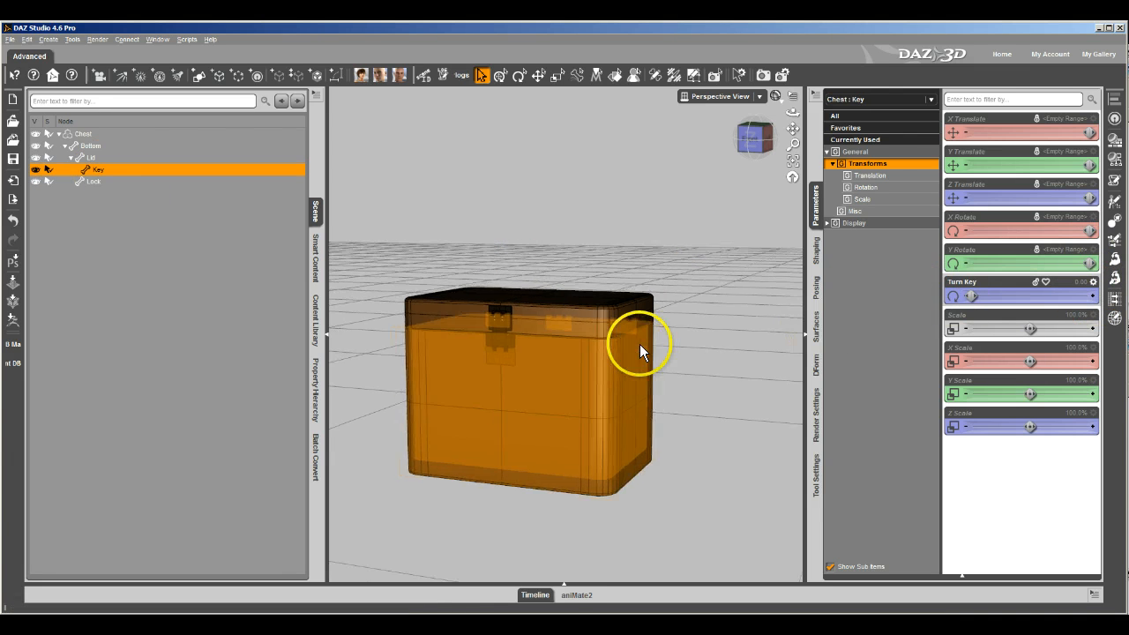
Step: Show the animation timeline and set its total length to 21 frames
left_click(535, 595)
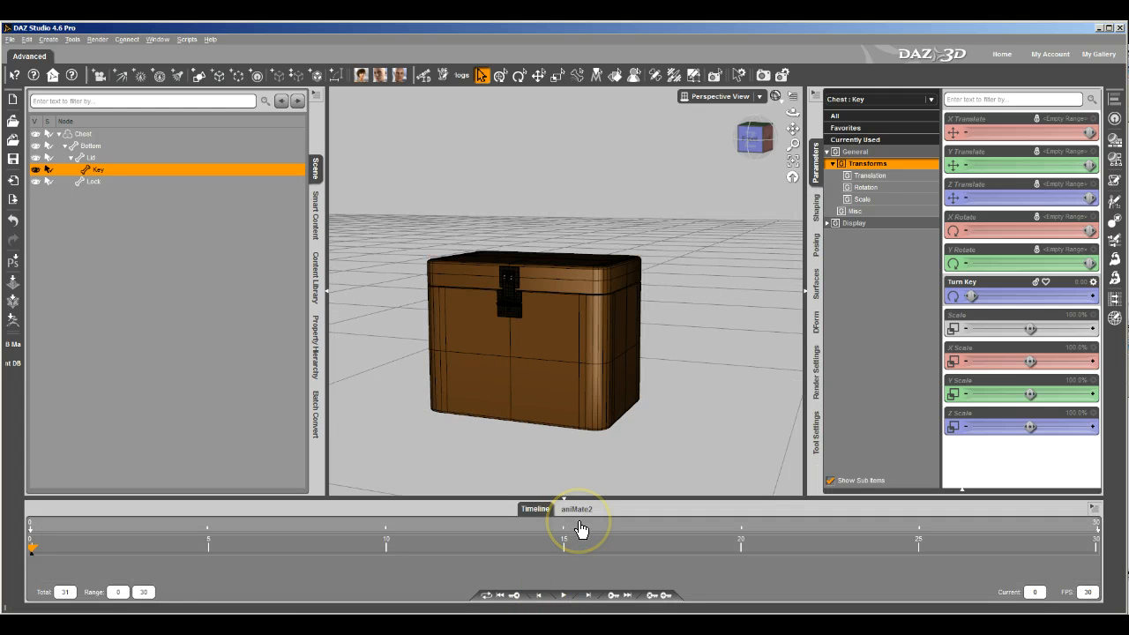
left_click(65, 592)
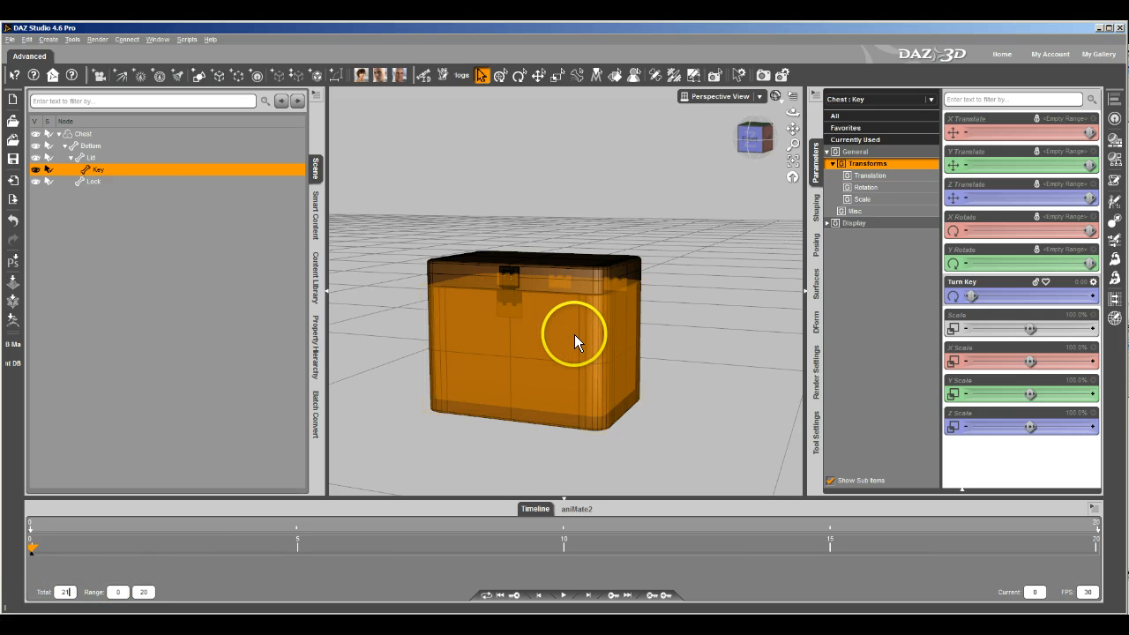
left_click(93, 180)
left_click(88, 157, "shift")
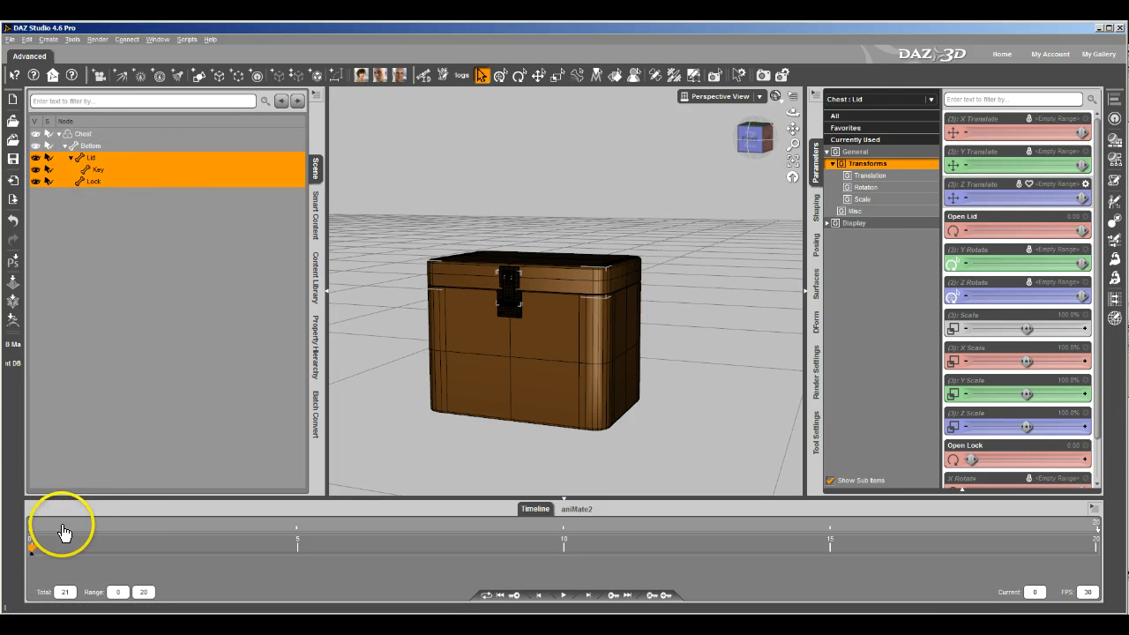
left_click(108, 195)
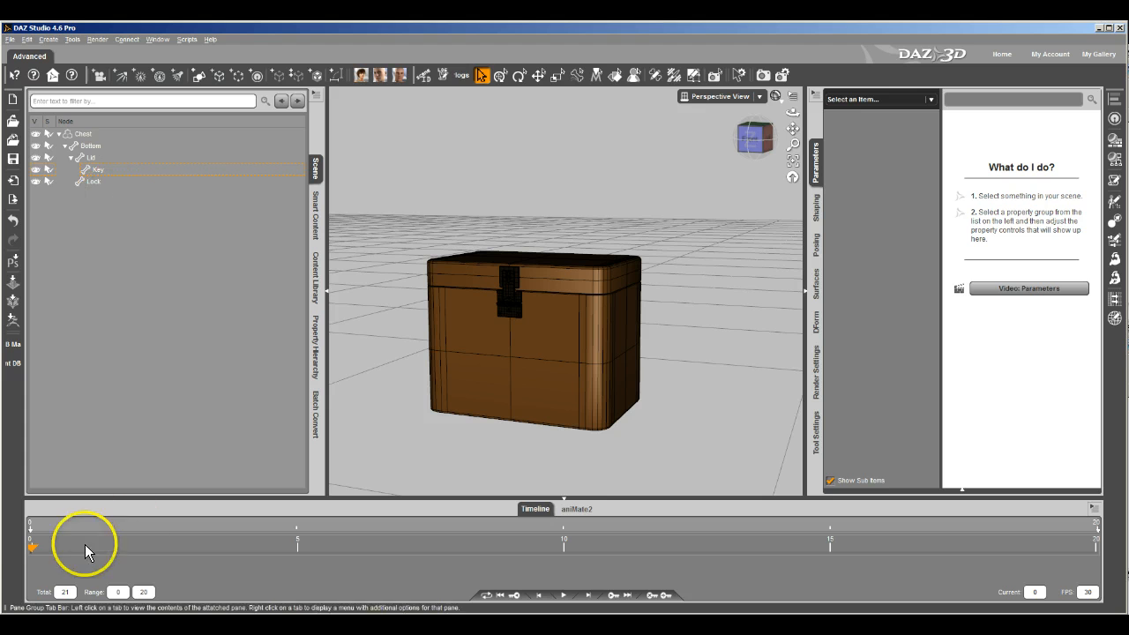
Step: Set the Key's Turn Key rotation to 90 at frame 5 of the timeline
left_click_drag(33, 552, 290, 570)
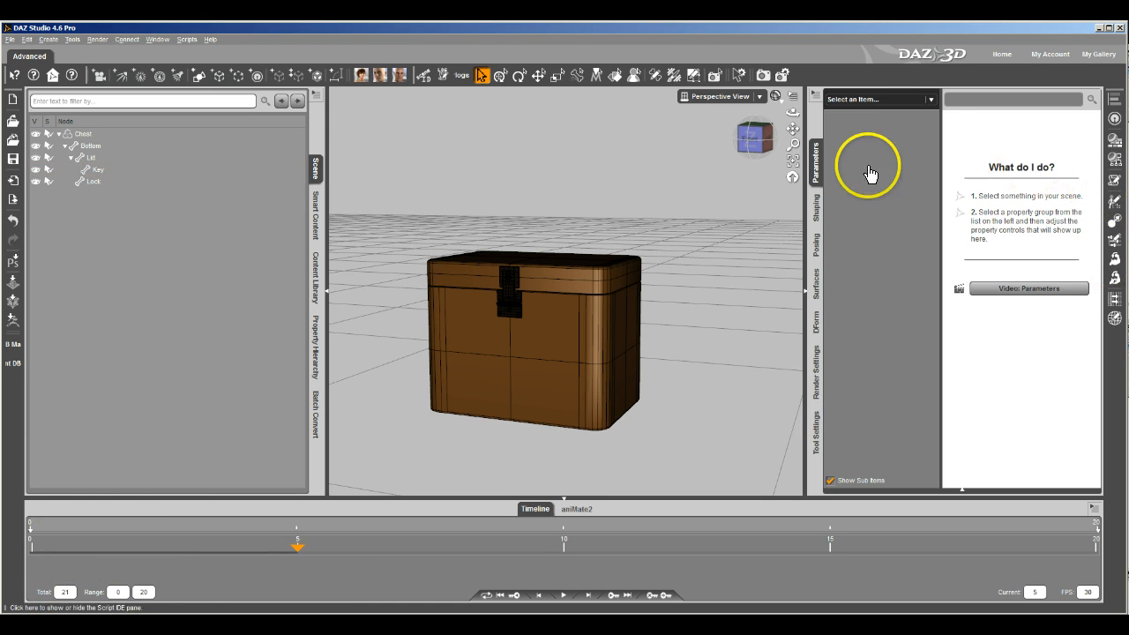
left_click(104, 168)
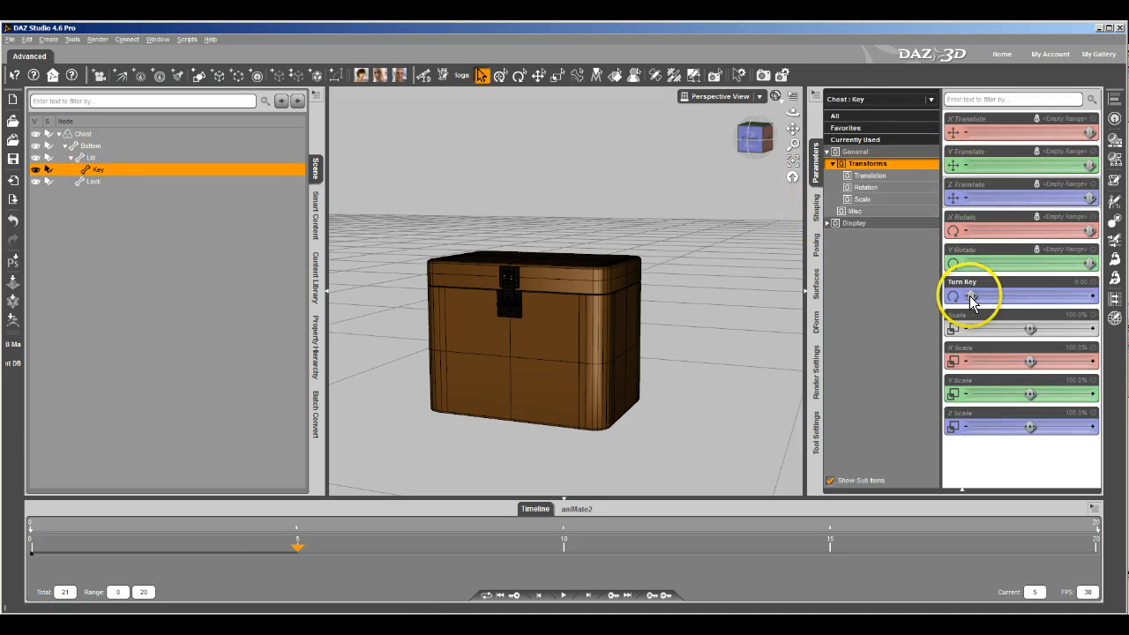
left_click_drag(971, 298, 1090, 296)
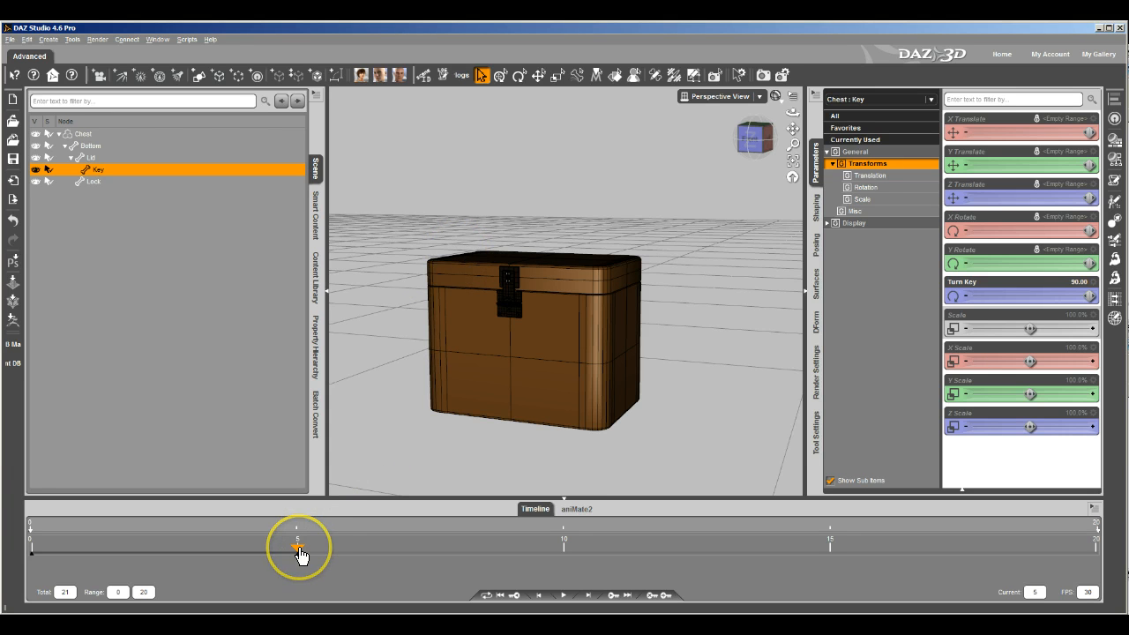
Step: Keyframe the closed Lock at frame 5 and key its Open Lock rotation at 180 on frame 11
left_click(93, 182)
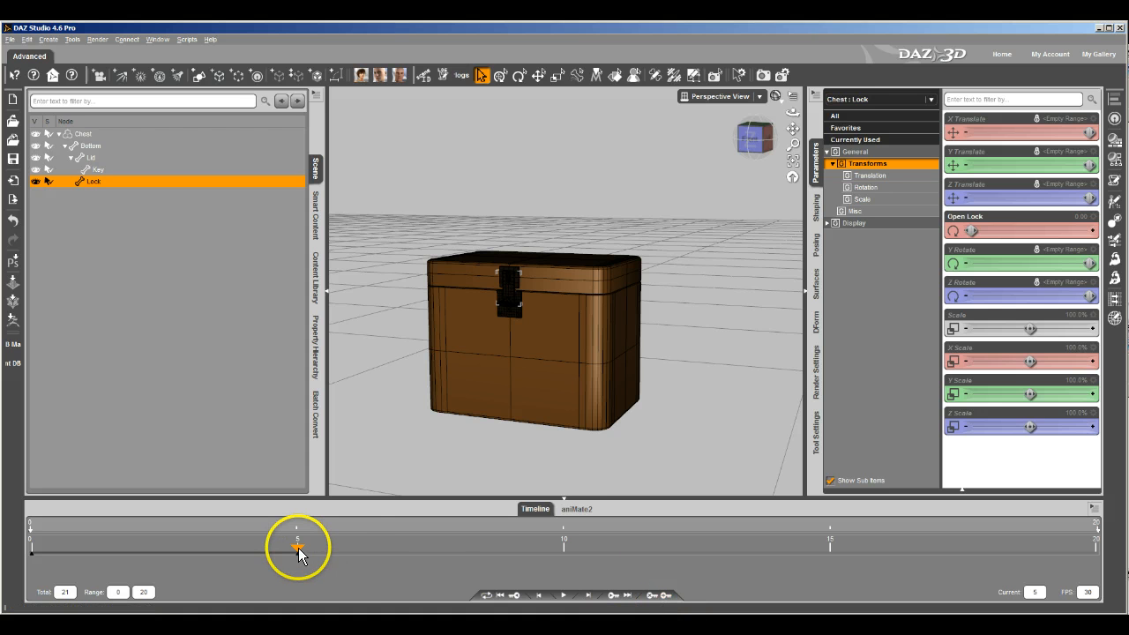
mouse_move(298, 551)
left_mouse_down()
mouse_move(663, 587)
mouse_move(628, 582)
left_mouse_up()
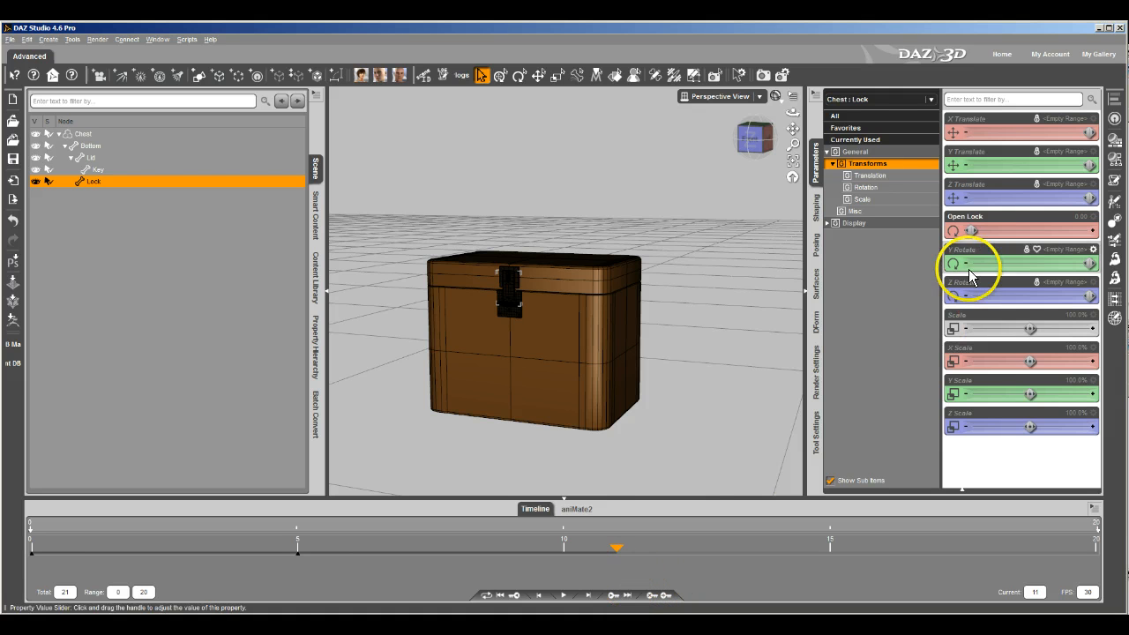
left_click_drag(971, 230, 1092, 231)
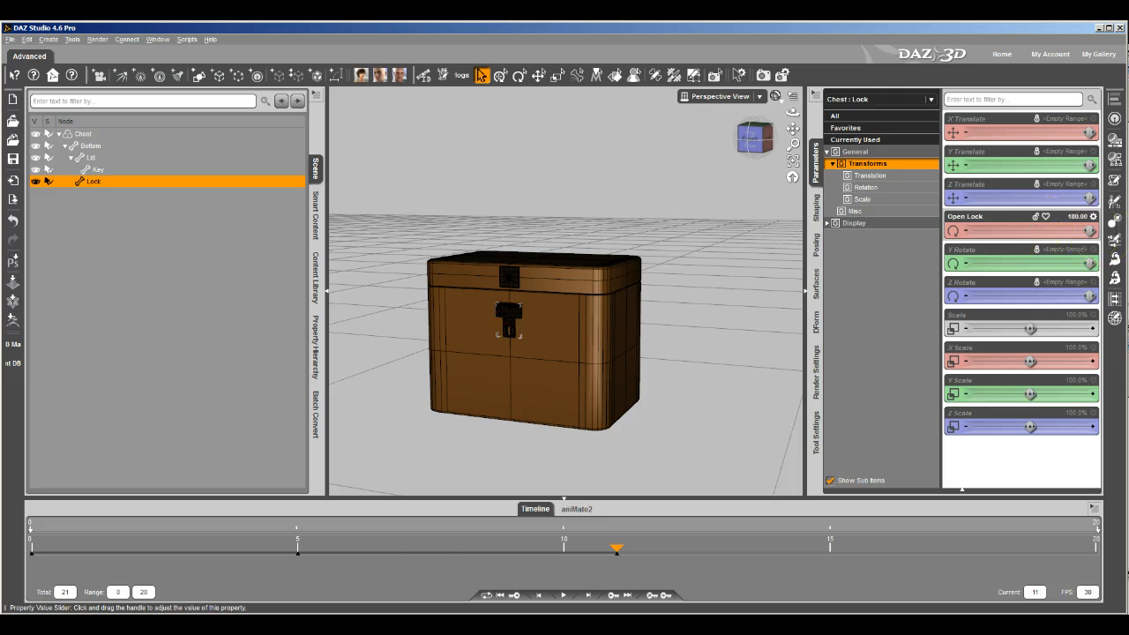
left_click(665, 598)
Step: Scrub through the early frames and examine the key and lock motion up close from the front and side
left_click_drag(616, 549, 83, 551)
scroll(508, 288, "up", 2)
scroll(529, 289, "up", 2)
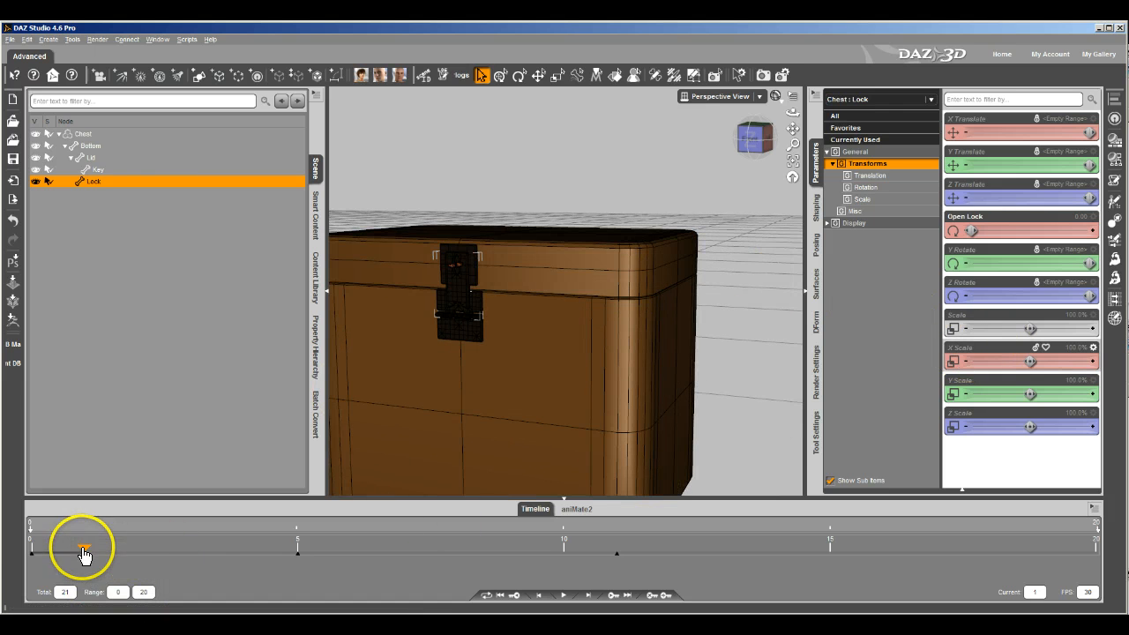
left_click(139, 551)
mouse_move(141, 556)
left_mouse_down()
mouse_move(620, 575)
mouse_move(297, 574)
mouse_move(328, 574)
left_mouse_up()
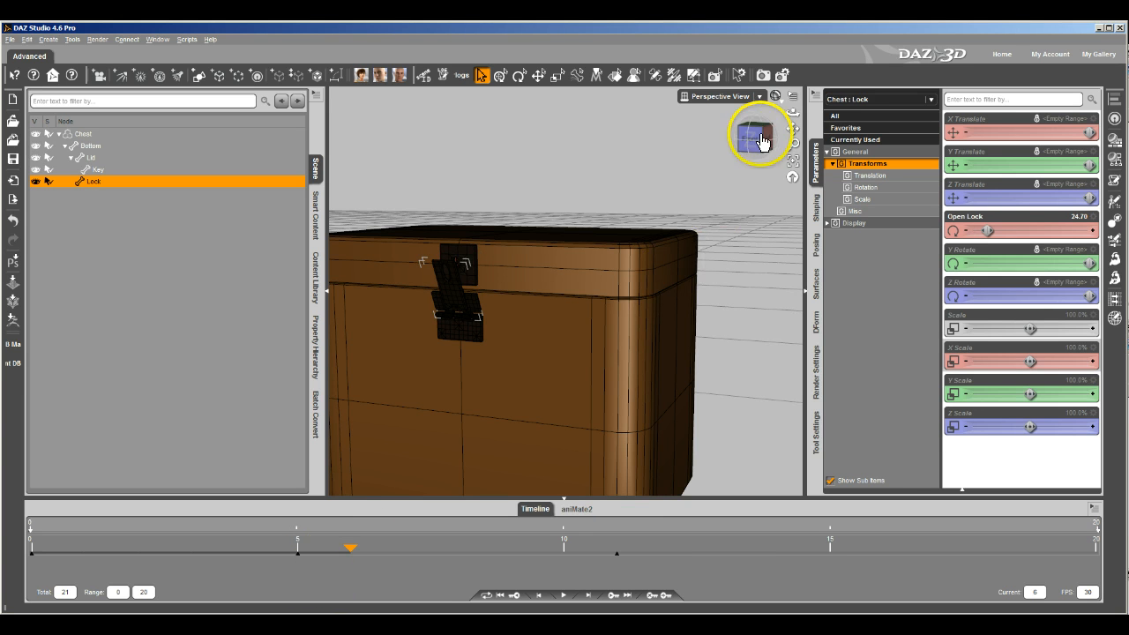
mouse_move(754, 133)
left_mouse_down()
mouse_move(491, 303)
mouse_move(473, 302)
mouse_move(554, 304)
mouse_move(479, 309)
left_mouse_up()
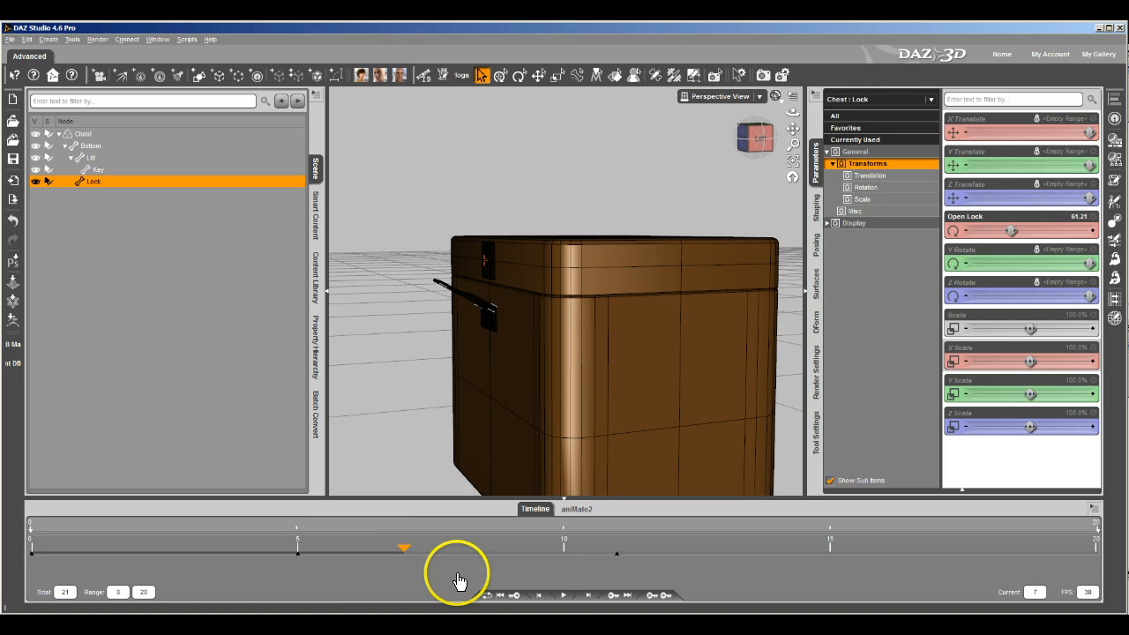
left_click(539, 596)
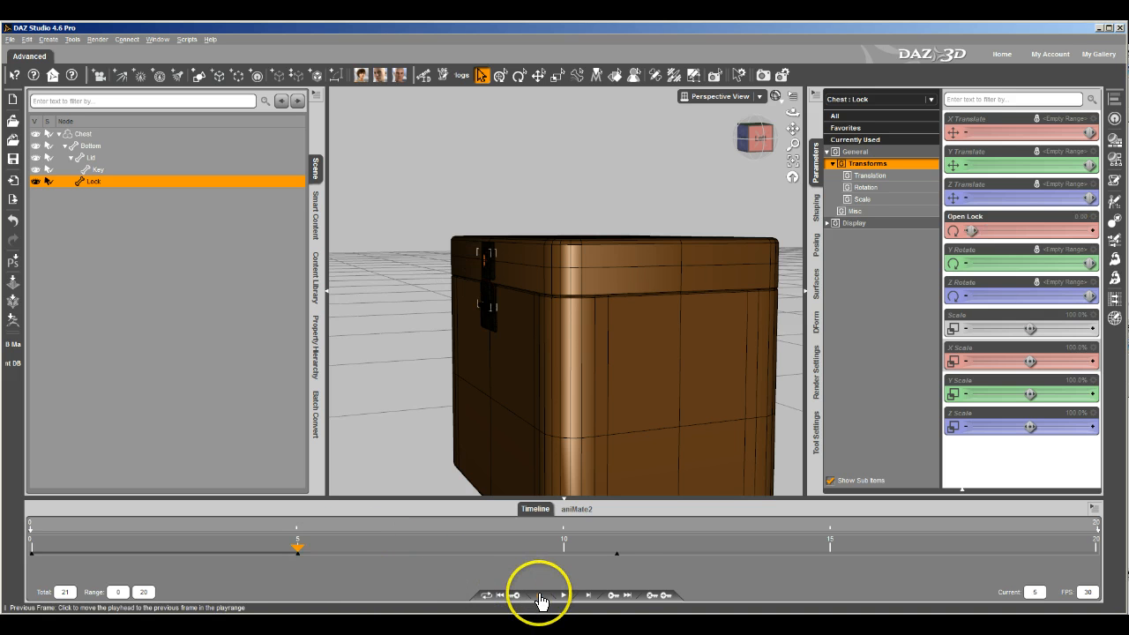
Step: Keyframe the closed Lid at frame 6 and set its Open Lid rotation to -180 at frame 20
left_click(589, 600)
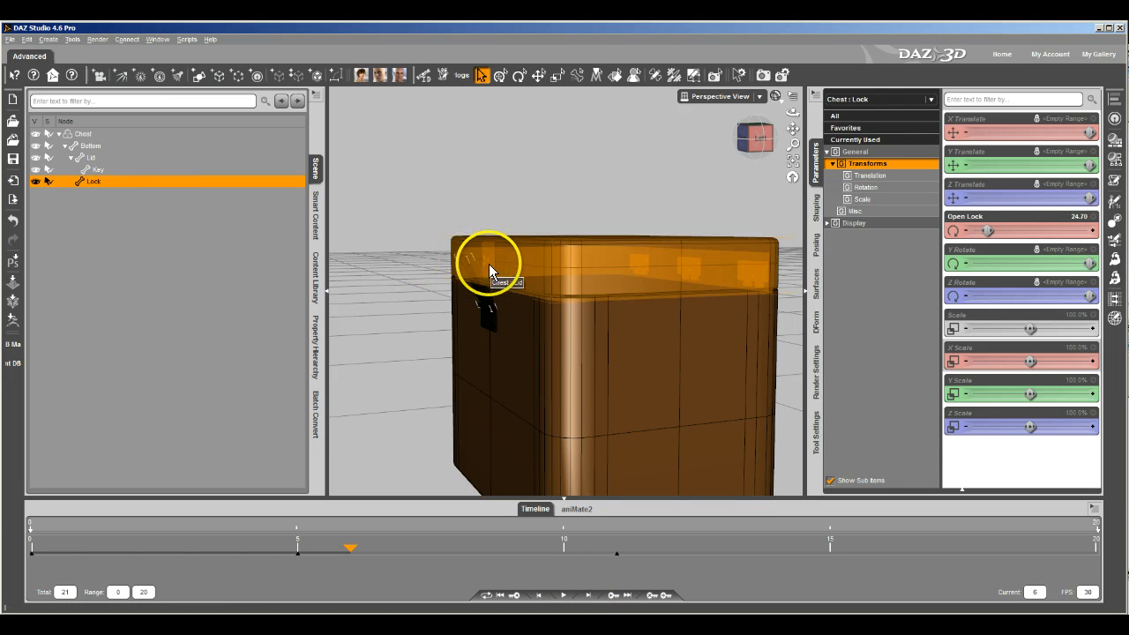
left_click(100, 158)
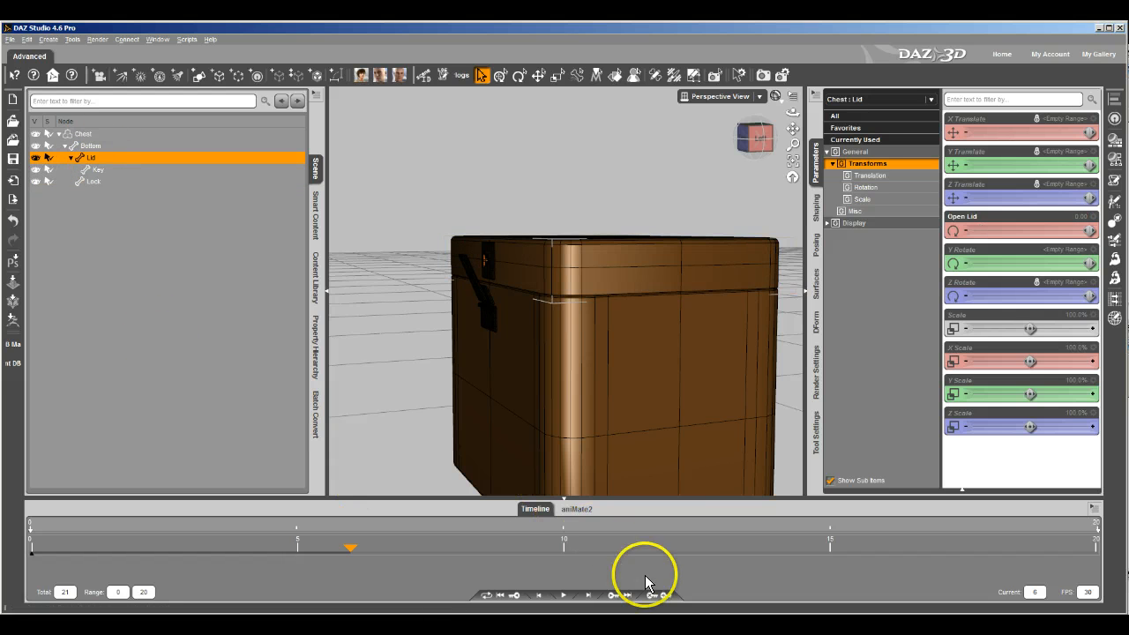
left_click(666, 599)
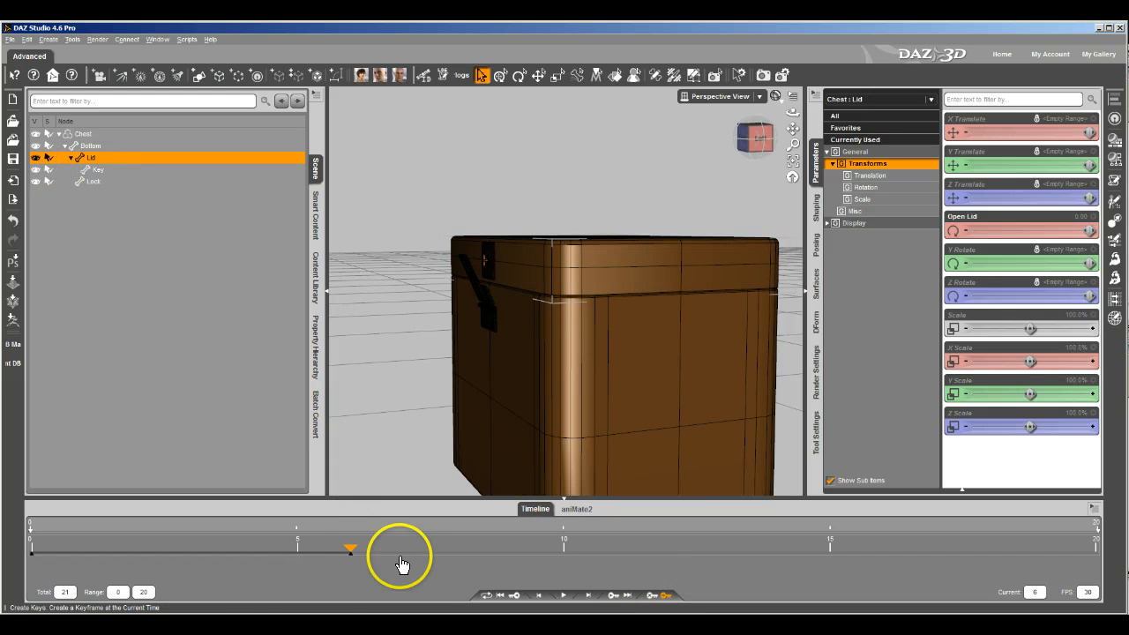
mouse_move(353, 550)
left_mouse_down()
mouse_move(1059, 575)
mouse_move(1089, 554)
left_mouse_up()
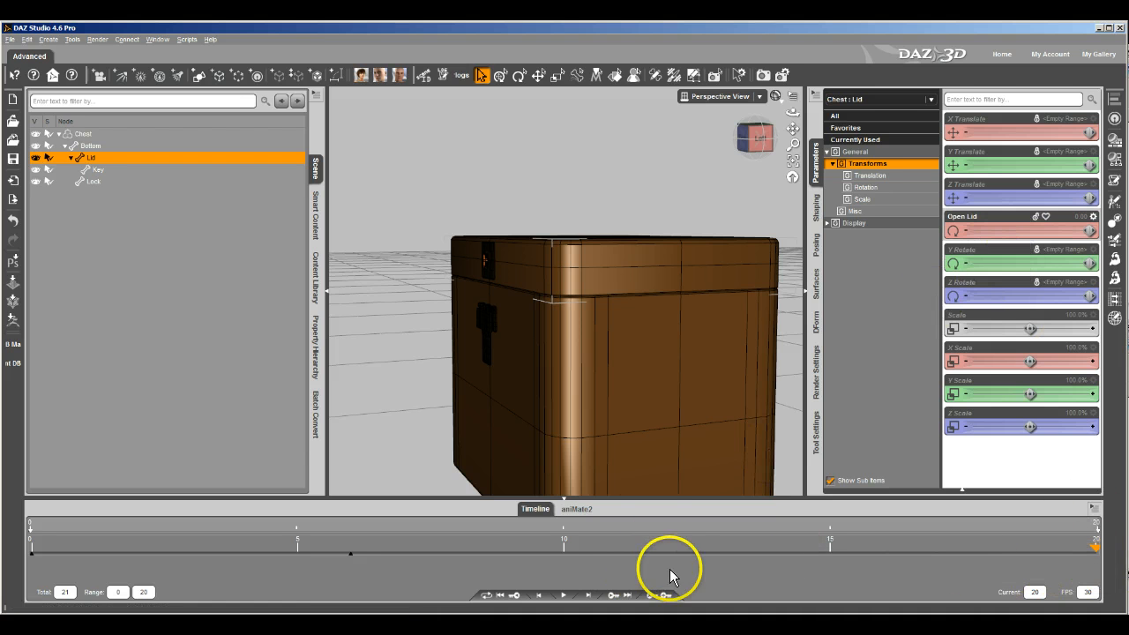
left_click_drag(1085, 229, 778, 227)
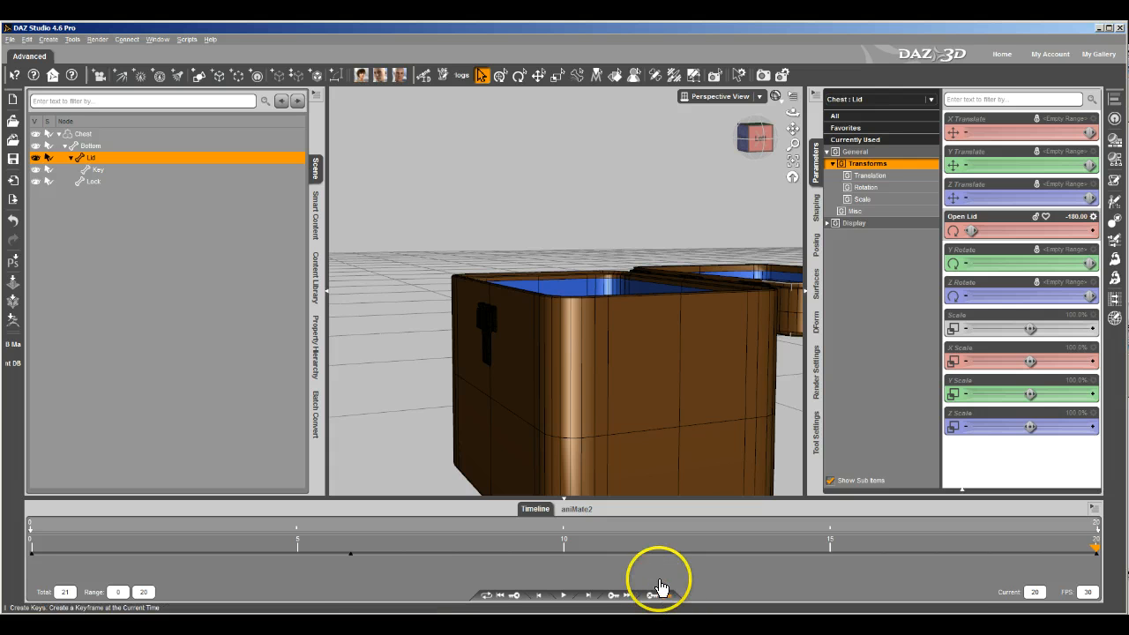
Step: Step backward from the last frame to examine the lid's motion, and return the playhead to frame 0
scroll(573, 290, "down", 6)
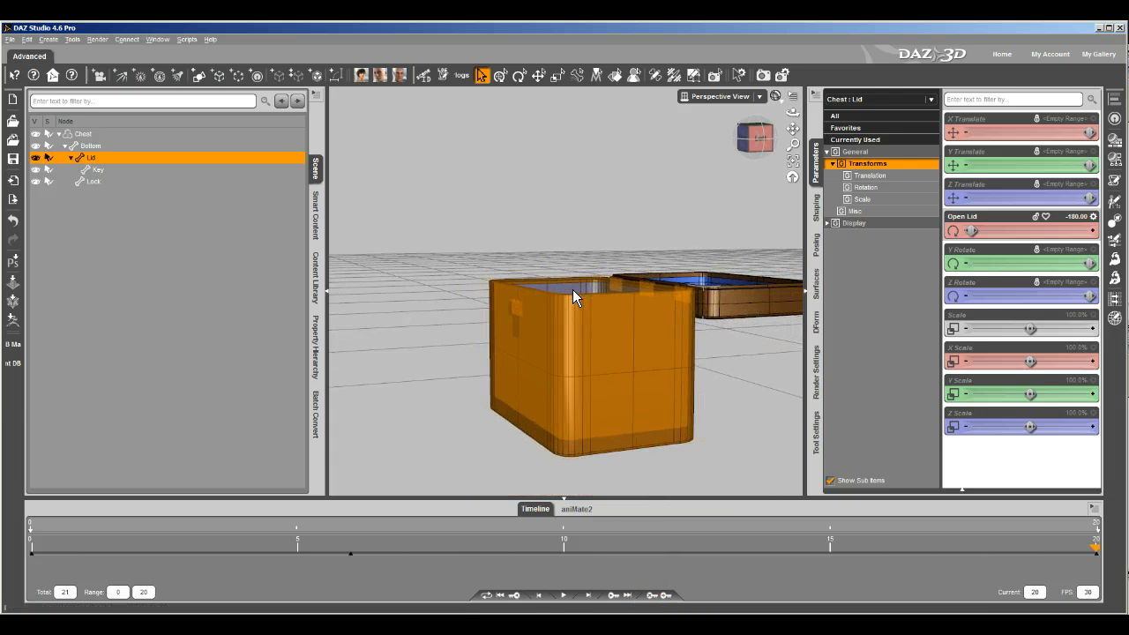
left_click(542, 596)
left_click(542, 596)
left_click(542, 596)
left_click(542, 596)
left_click(542, 596)
left_click(541, 596)
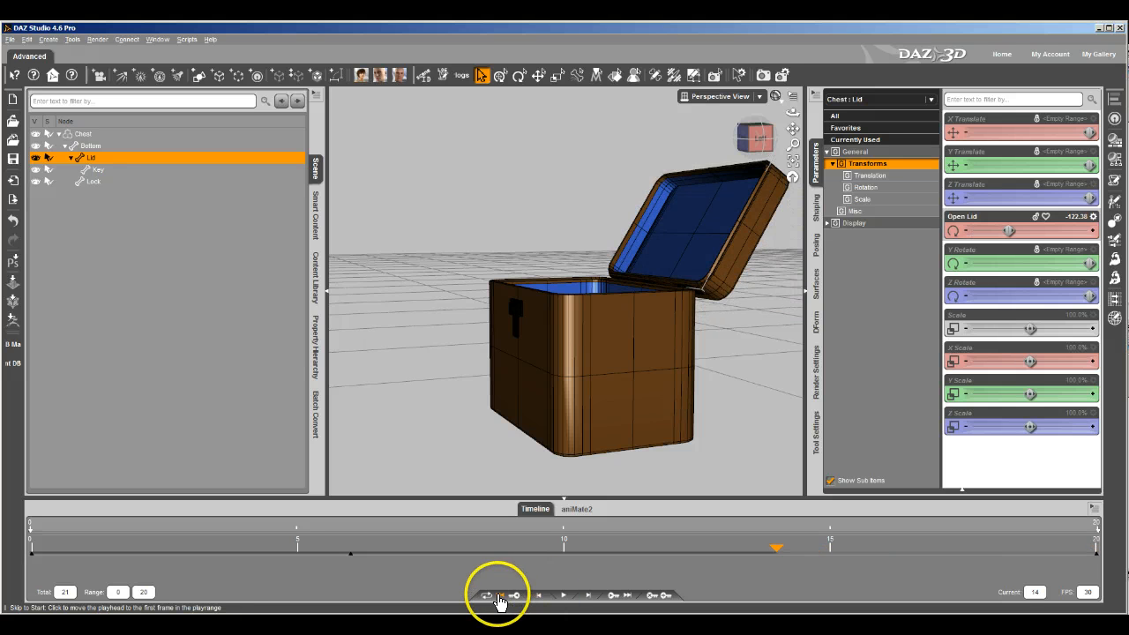
left_click(500, 598)
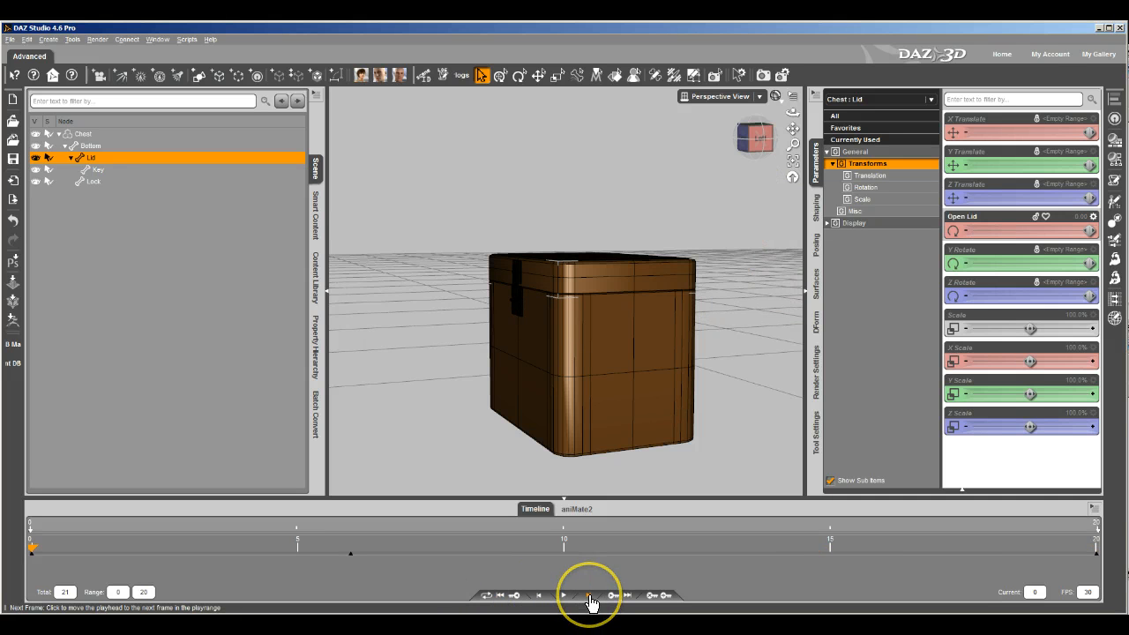
Step: Orbit the view to the chest's front corner and set the viewport display to Texture Shaded
left_click_drag(740, 139, 559, 313)
left_click(775, 97)
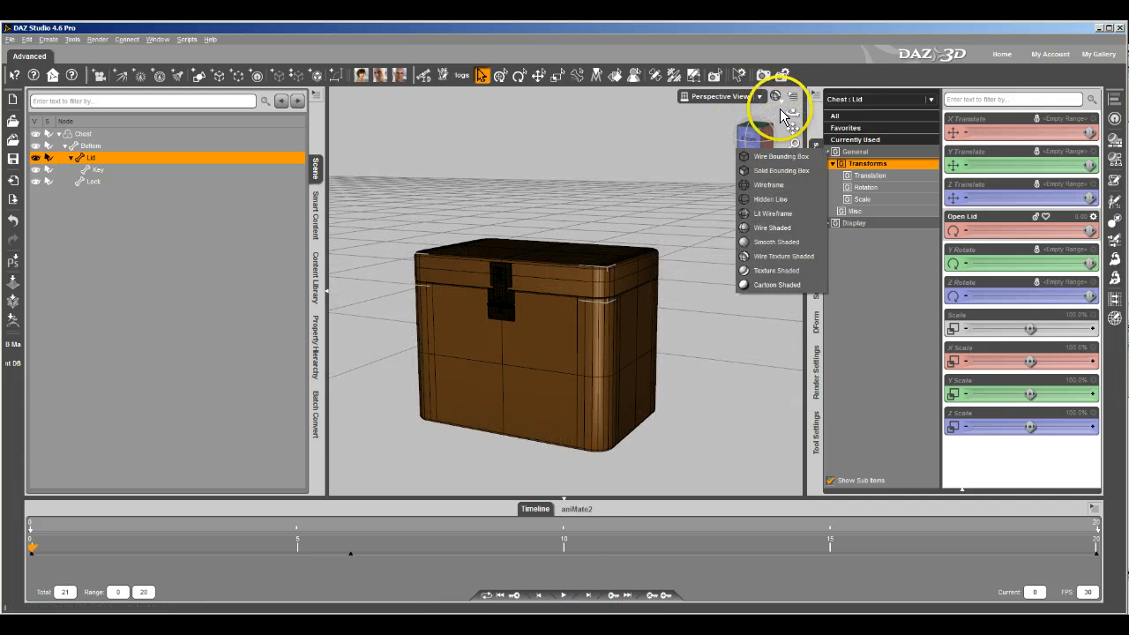
left_click(763, 272)
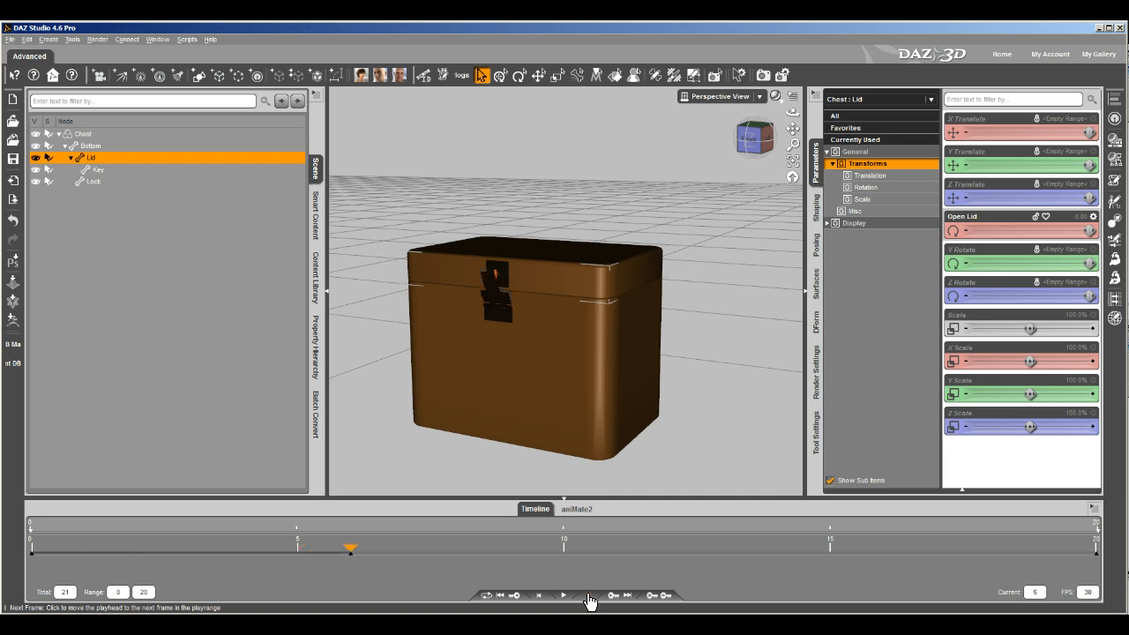
Step: Step forward through the animation to frame 20 to examine the chest opening, and return the playhead to frame 0
left_click(590, 602)
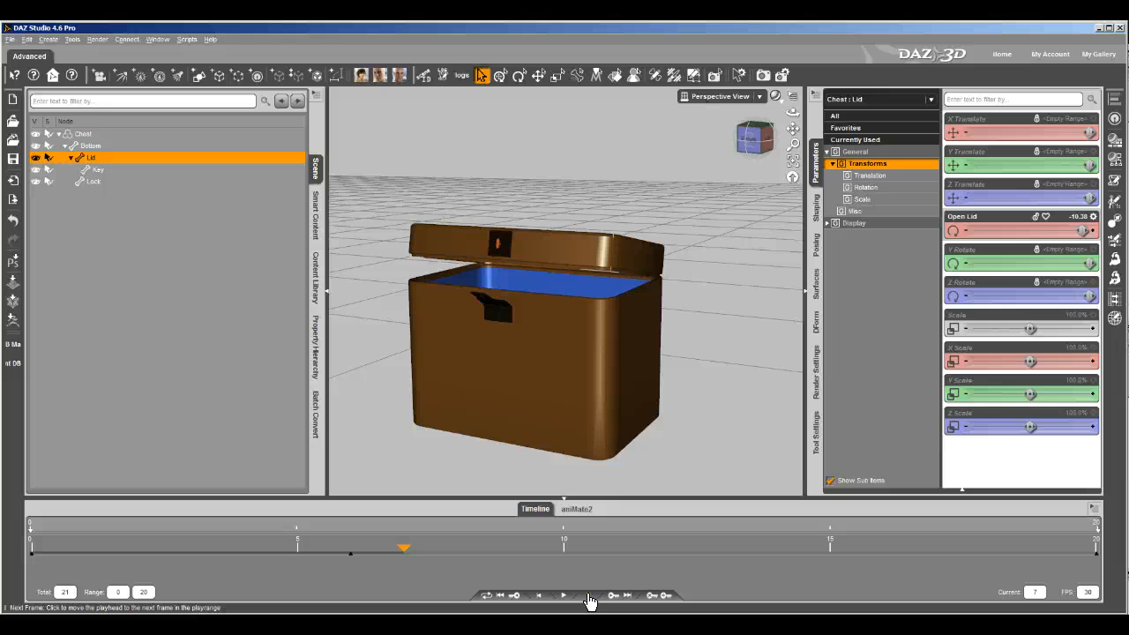
left_click(590, 601)
left_click(590, 601)
left_click(591, 602)
left_click(590, 601)
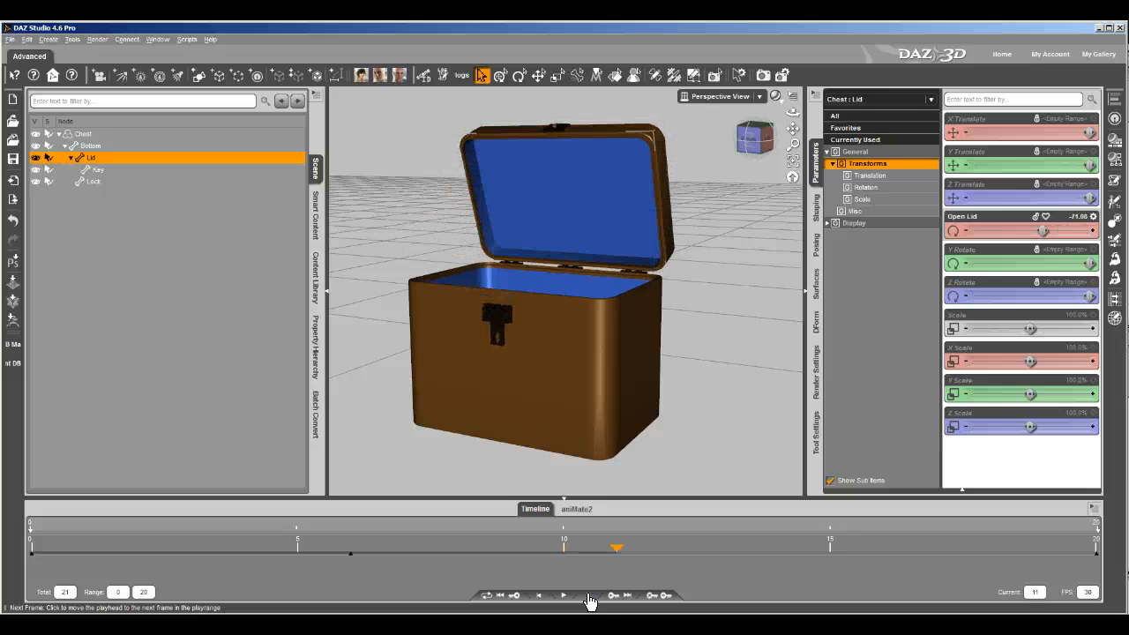
left_click(590, 601)
left_click(590, 601)
left_click(590, 602)
left_click(590, 601)
left_click(591, 601)
left_click(590, 601)
left_click(590, 602)
double_click(590, 602)
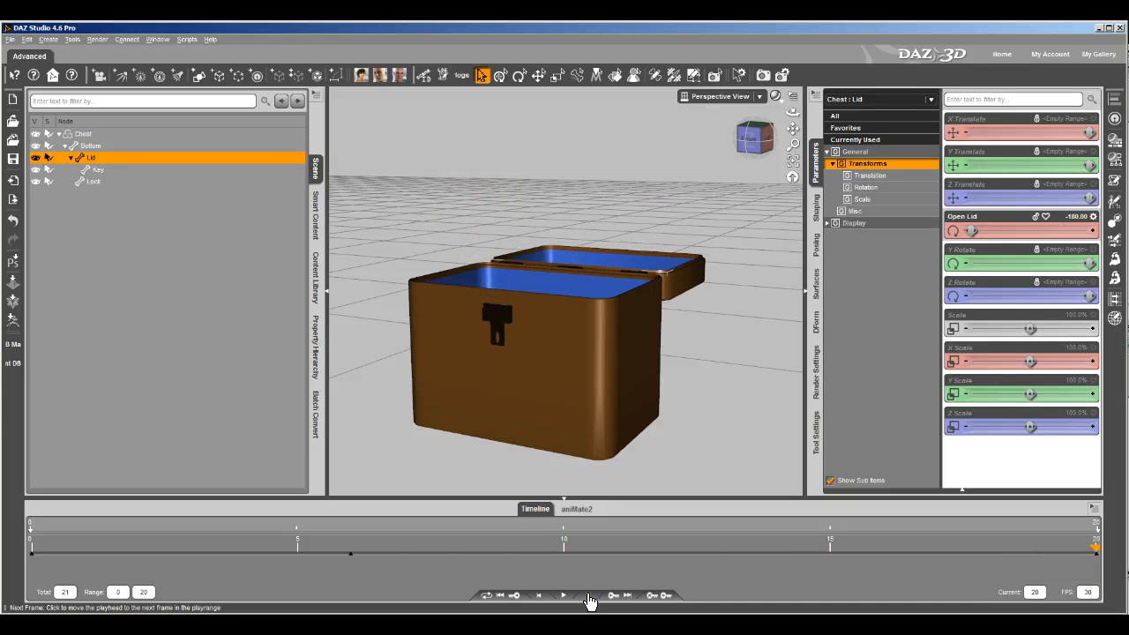
left_click(498, 597)
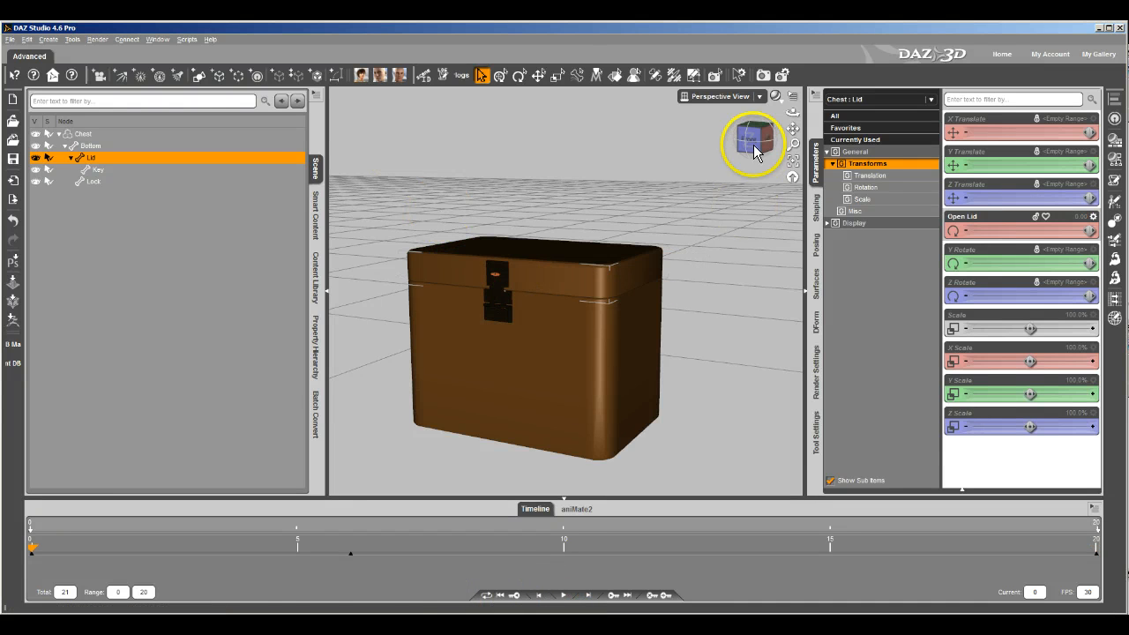
left_click_drag(553, 307, 555, 307)
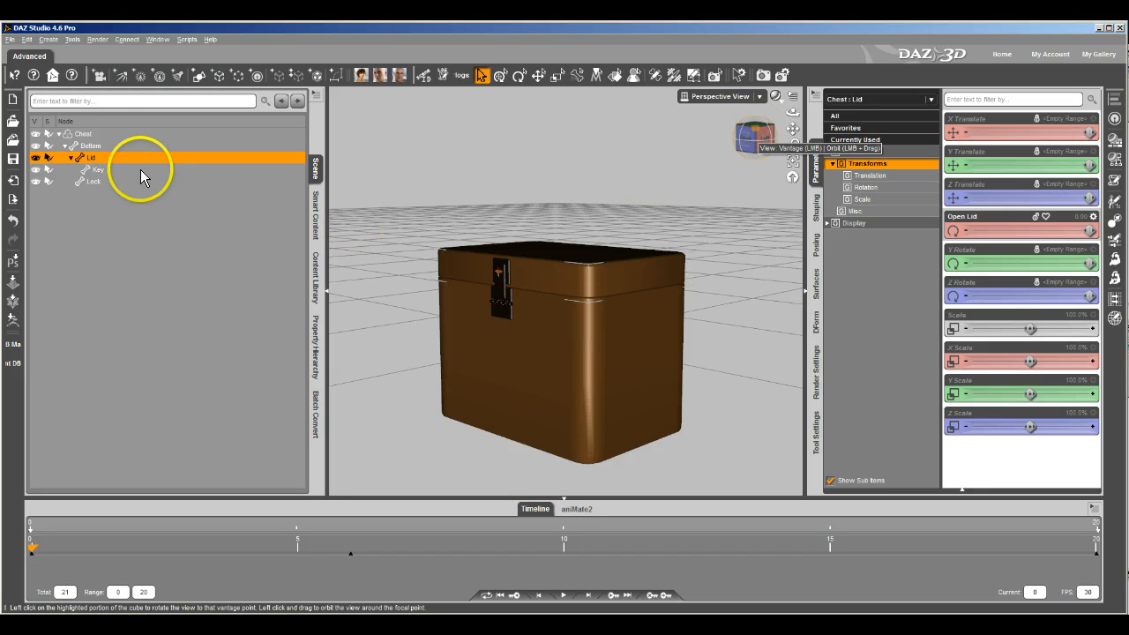
Step: Select the Chest root and turn on Edit Mode for its parameters
left_click(92, 134)
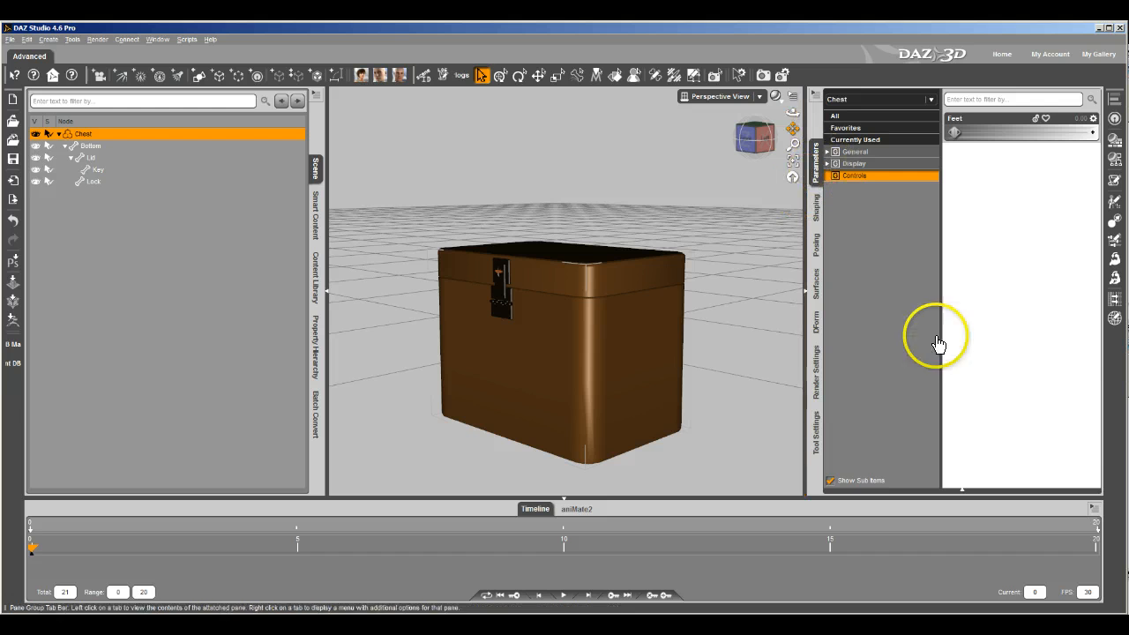
right_click(1031, 336)
left_click(1041, 341)
Step: Create a Float property named Open Lid in the Chest's Controls group, with type Modifier/Pose and a minimum of 0.00
right_click(1038, 336)
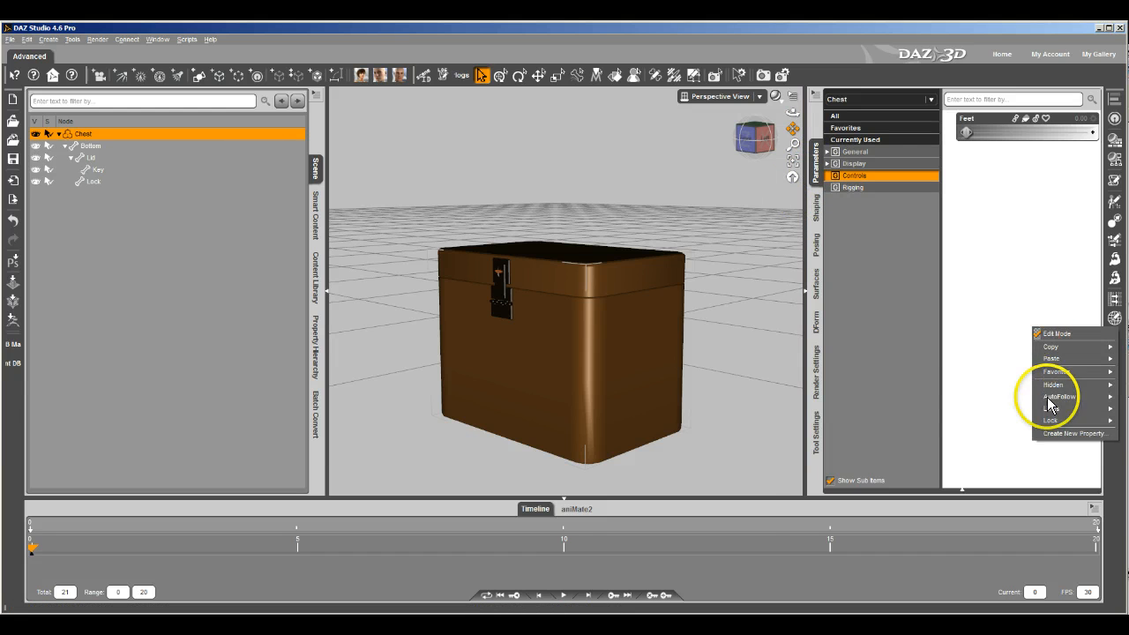
left_click(1054, 435)
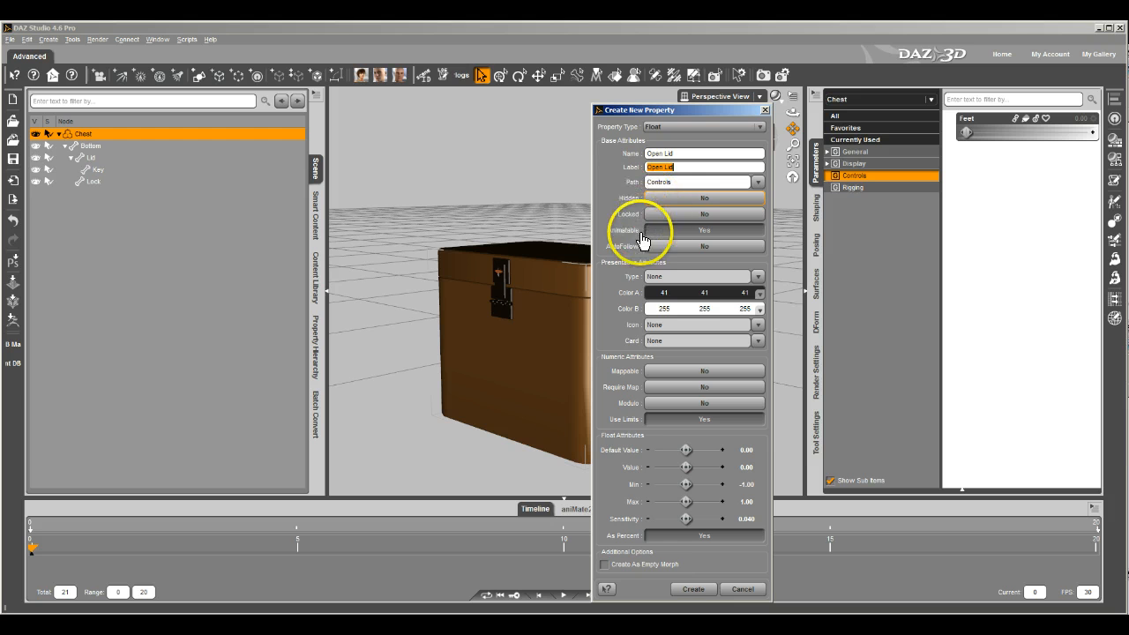
left_click(759, 278)
left_click(776, 328)
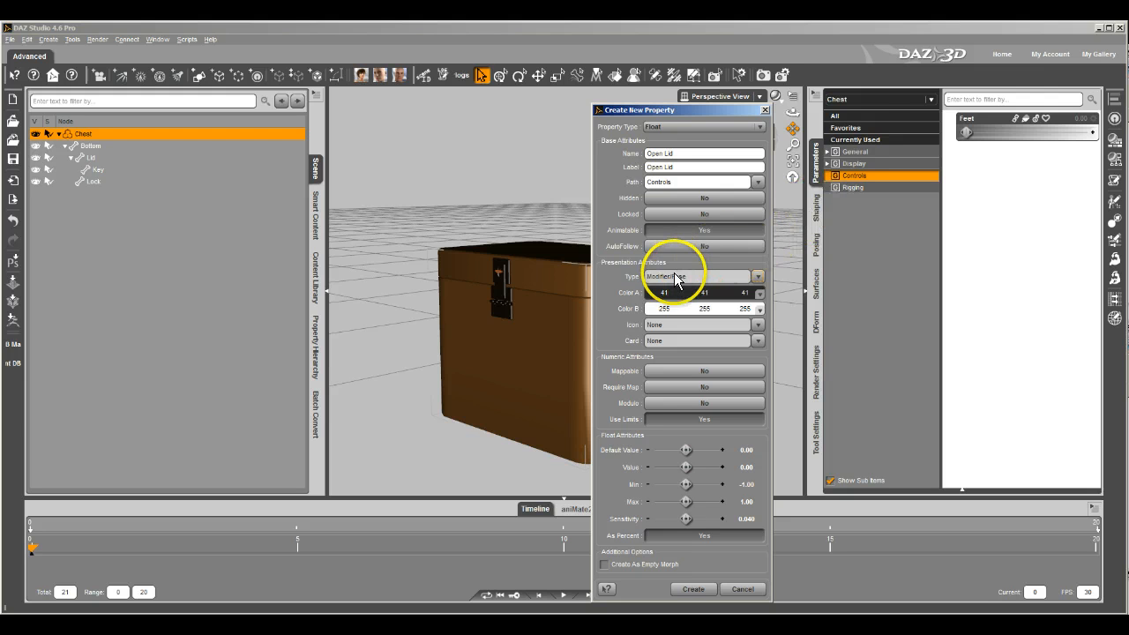
left_click(758, 276)
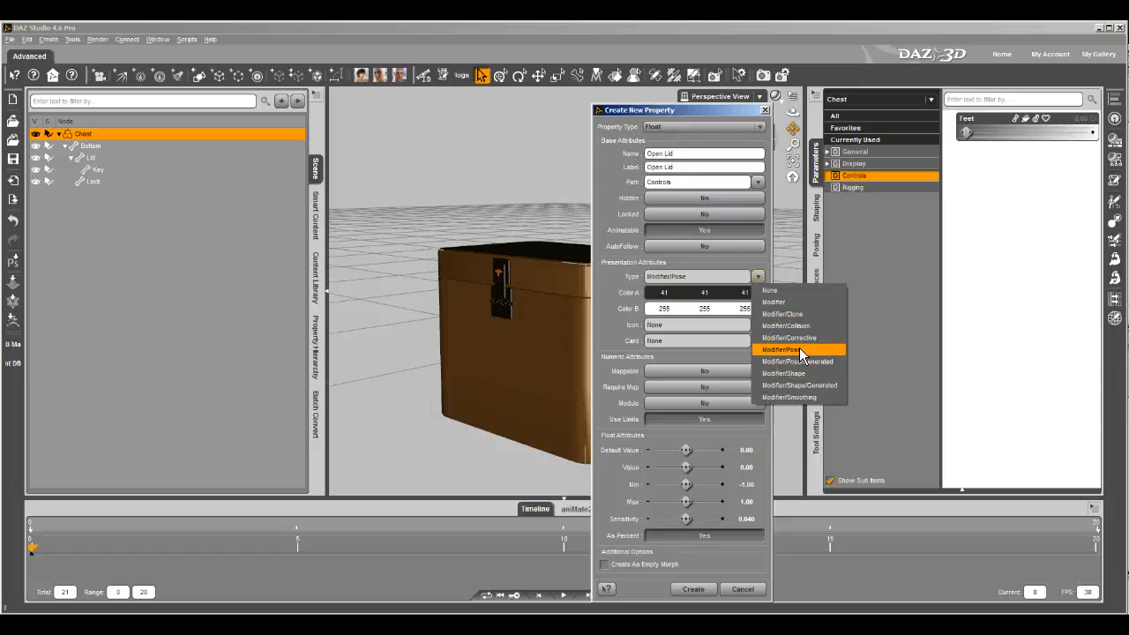
left_click(799, 349)
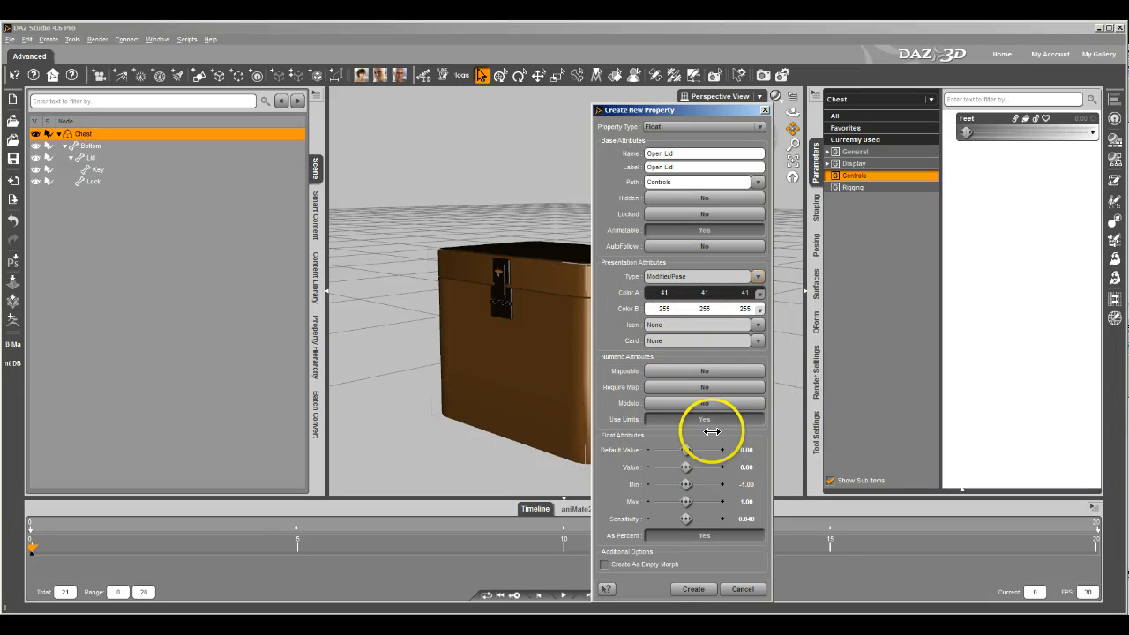
left_click(747, 486)
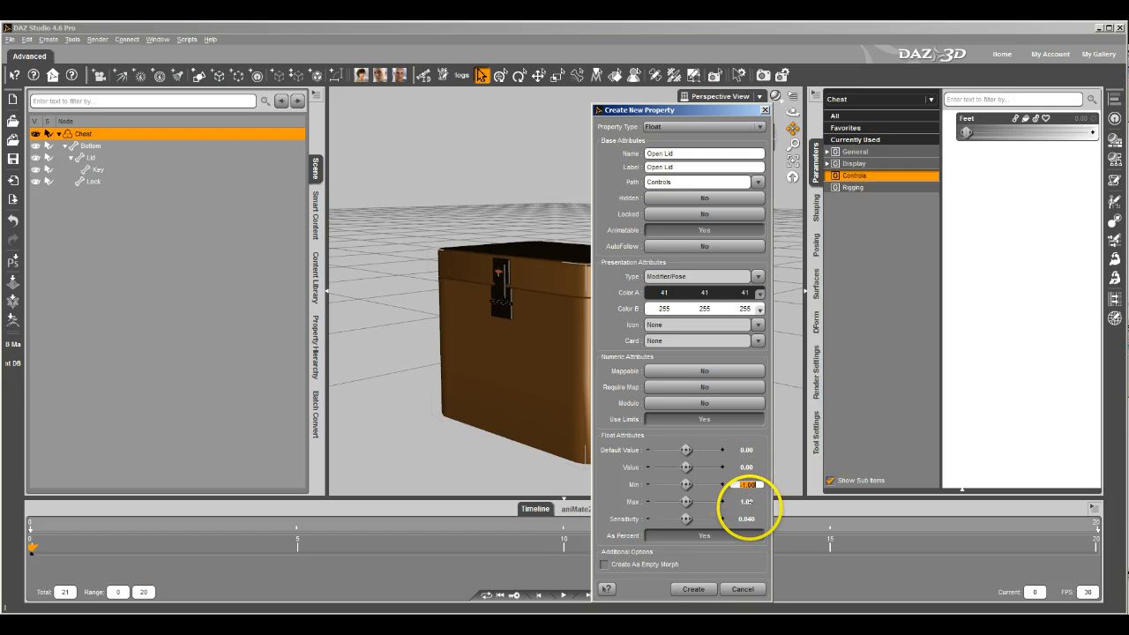
left_click(607, 484)
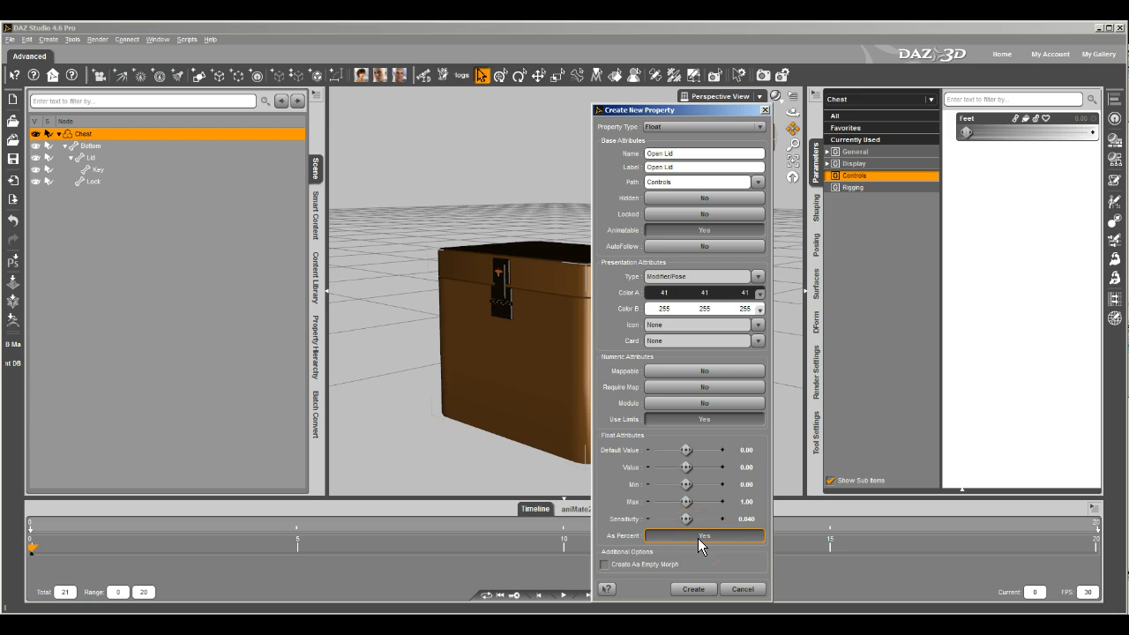
left_click(695, 589)
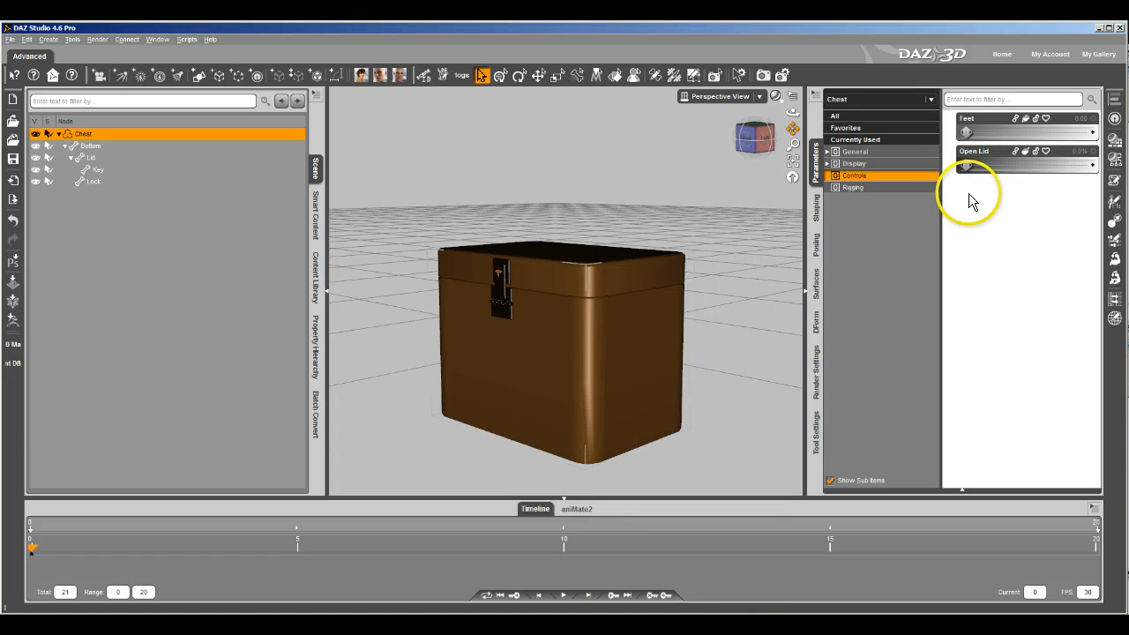
Step: Start an ERC Freeze on the Chest's Open Lid property with Keyed (Extract from Play Range) enabled
left_click(948, 164)
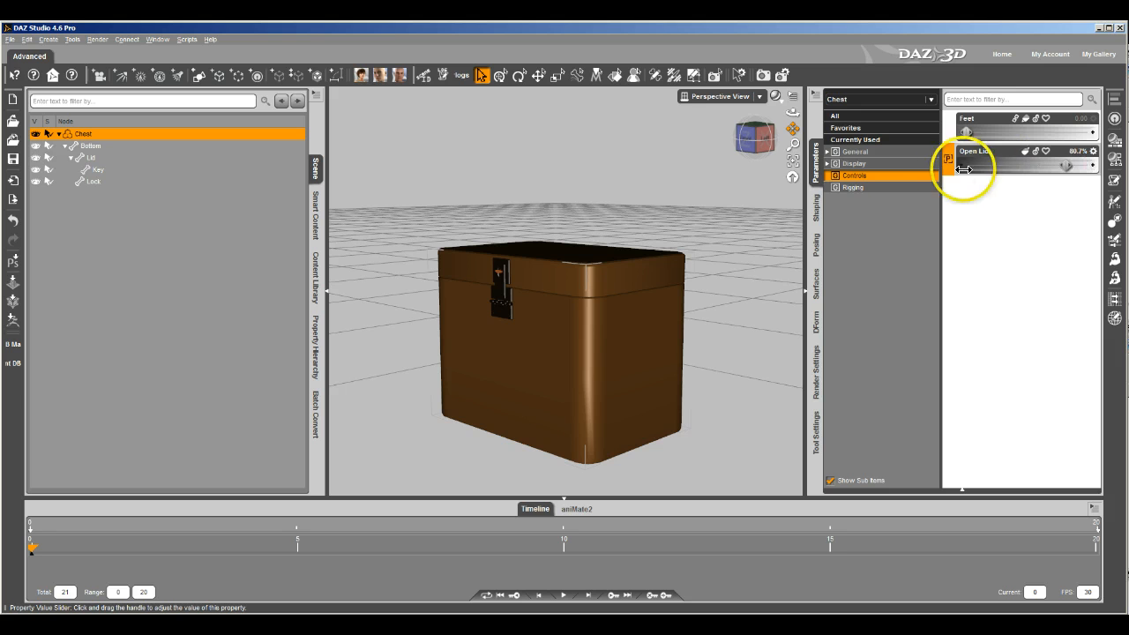
right_click(945, 160)
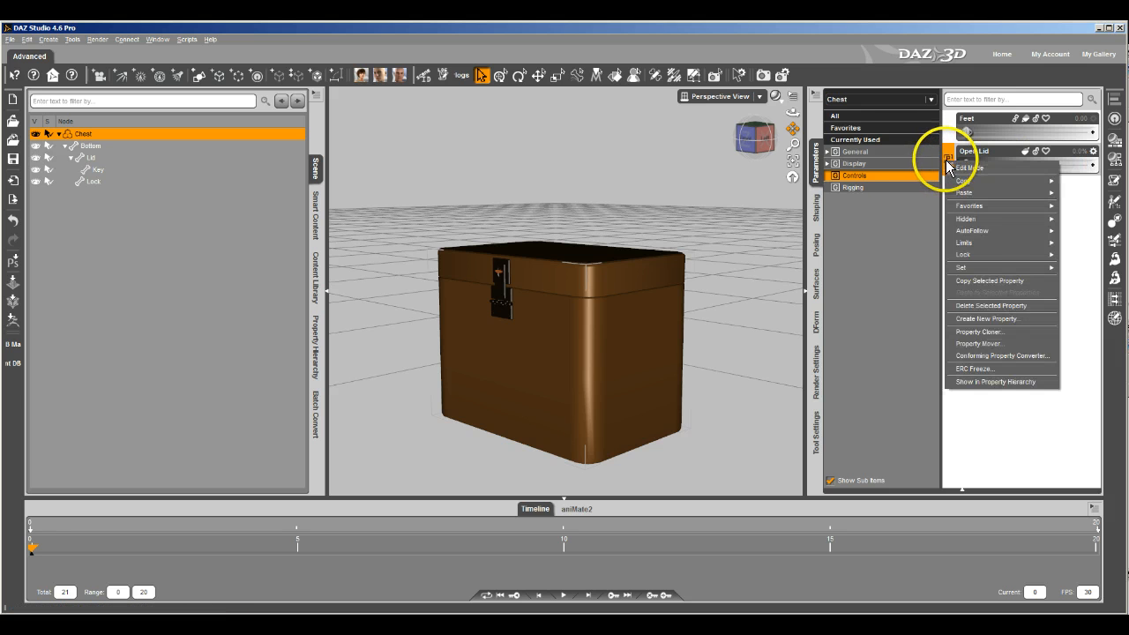
left_click(986, 368)
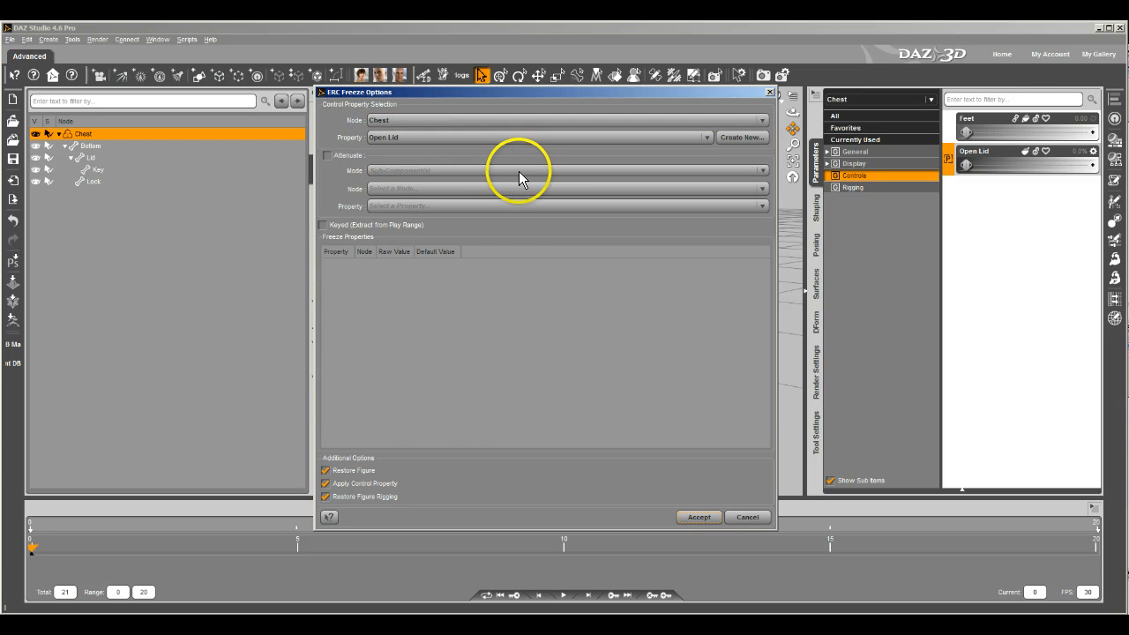
left_click(325, 226)
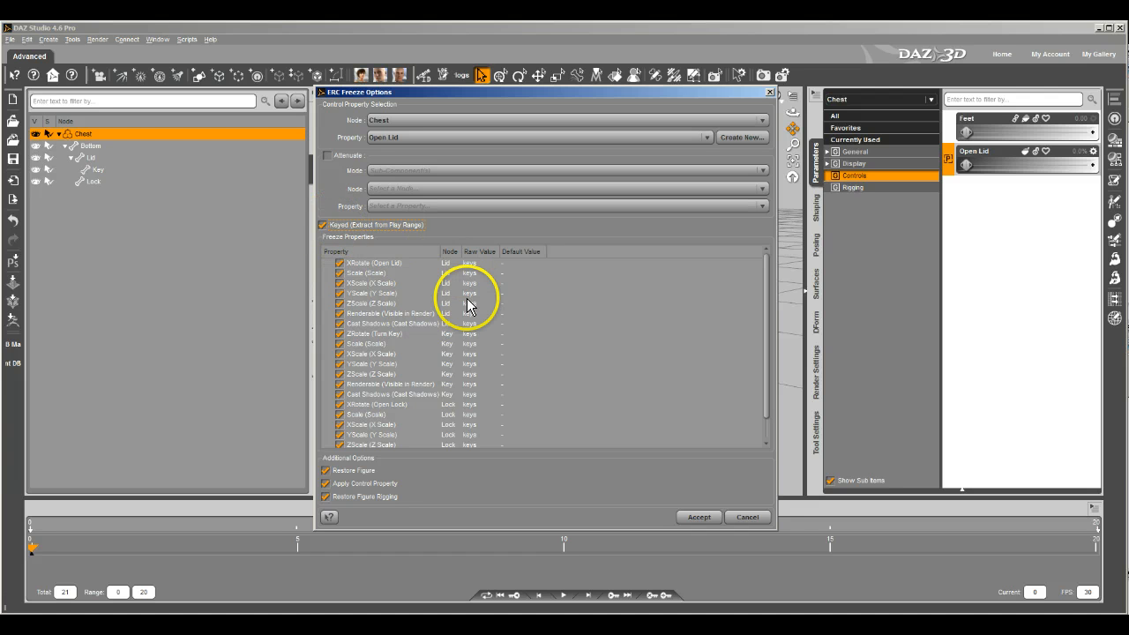
scroll(465, 309, "down", 1)
scroll(459, 371, "down", 2)
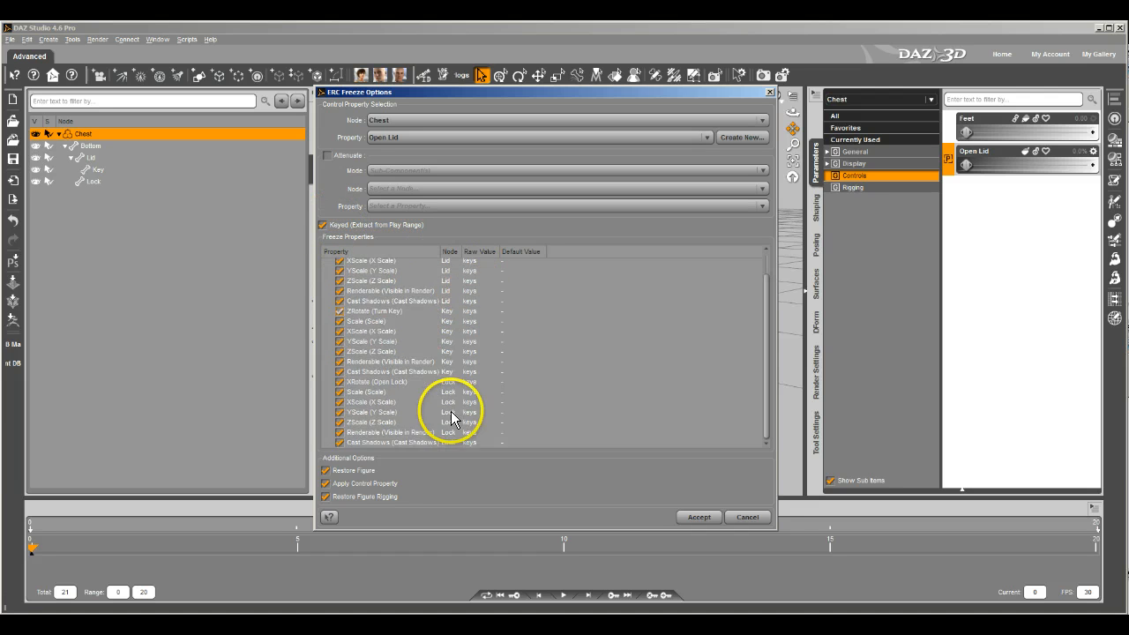
scroll(392, 388, "up", 2)
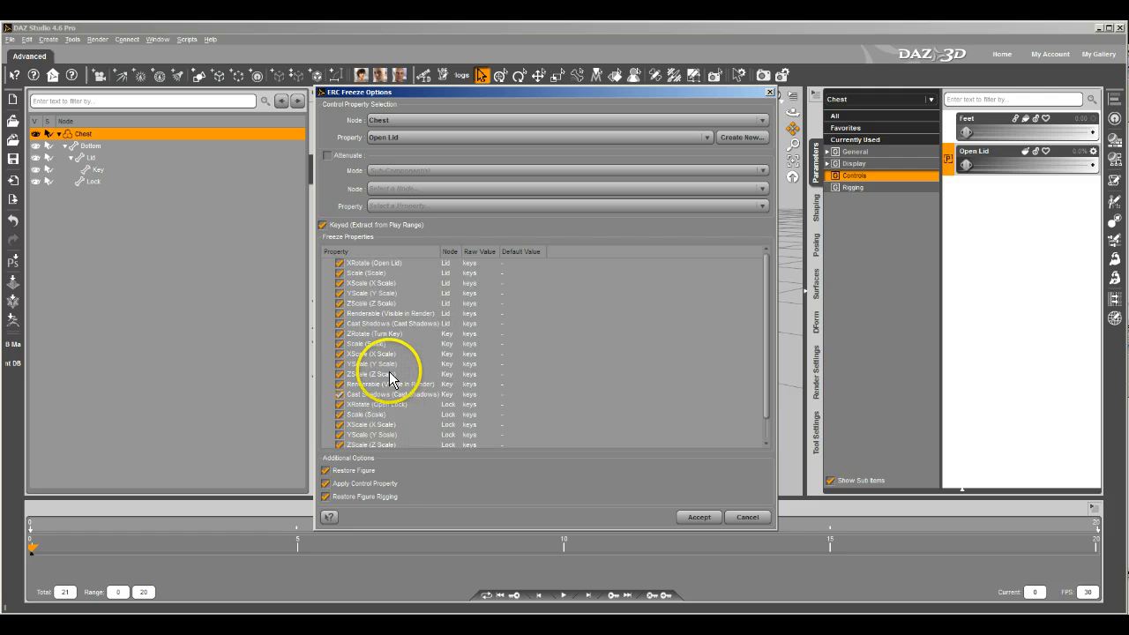
Step: Exclude the Lid's Scale, X, Y and Z Scale, Renderable and Cast Shadows properties from the freeze
left_click(340, 274)
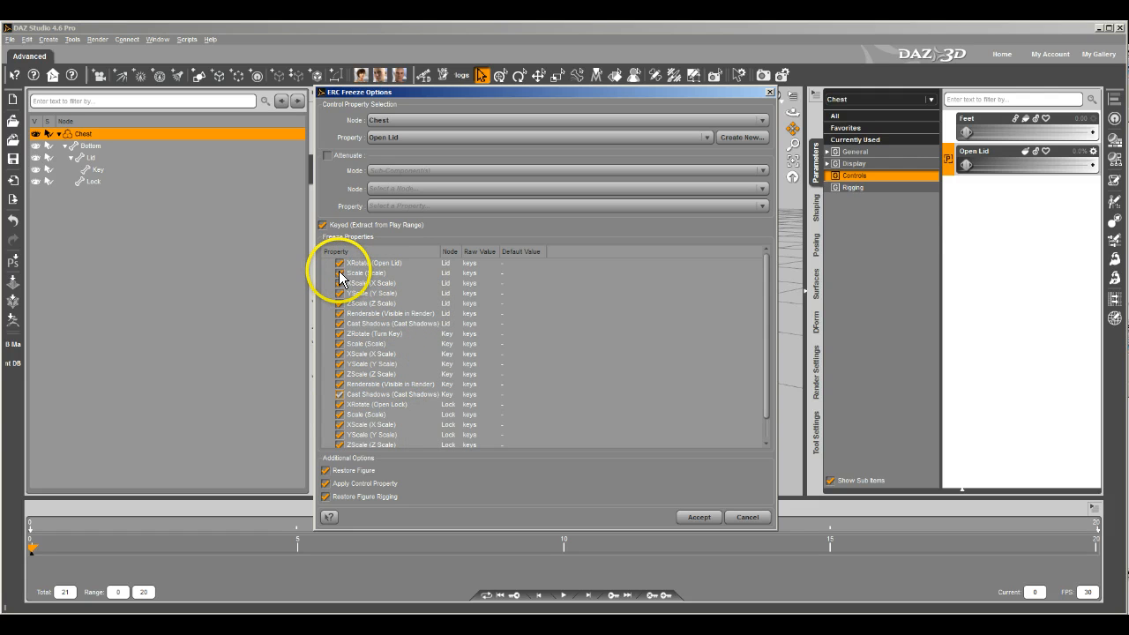
left_click(340, 283)
left_click(339, 292)
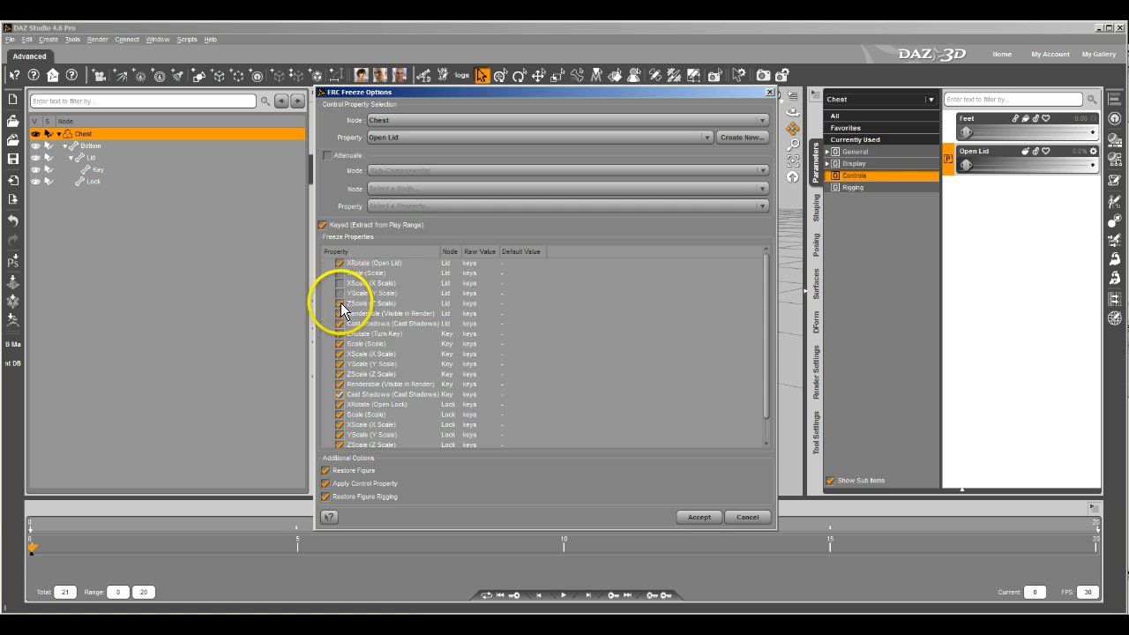
left_click(340, 304)
left_click(340, 313)
left_click(340, 324)
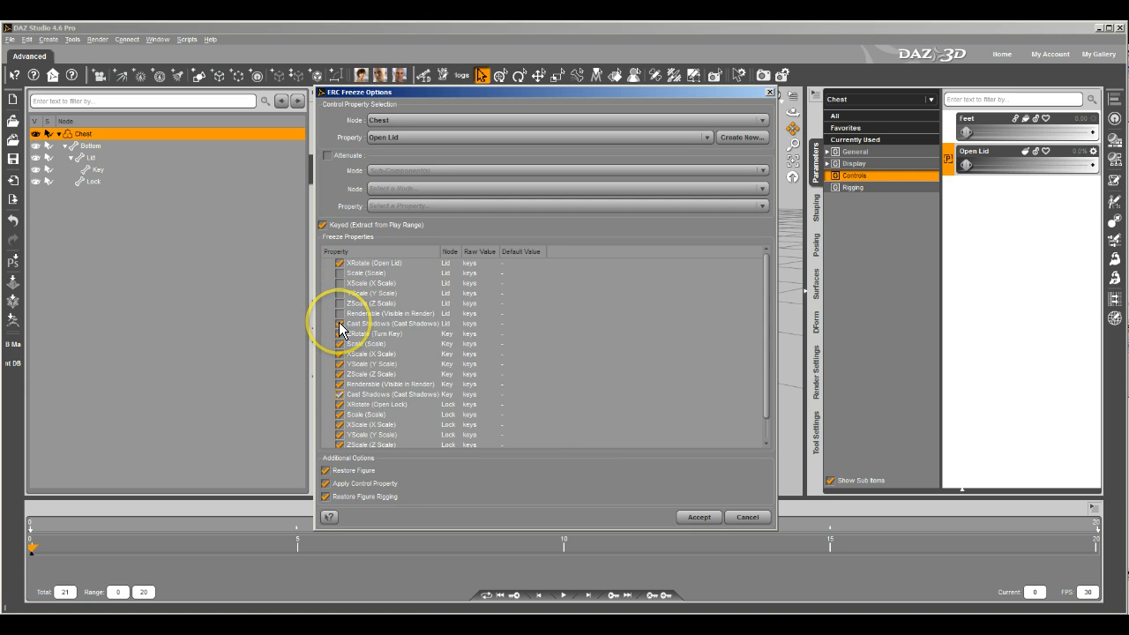
Step: Exclude the Key's Scale, X, Y and Z Scale, Renderable and Cast Shadows properties from the freeze
left_click(340, 344)
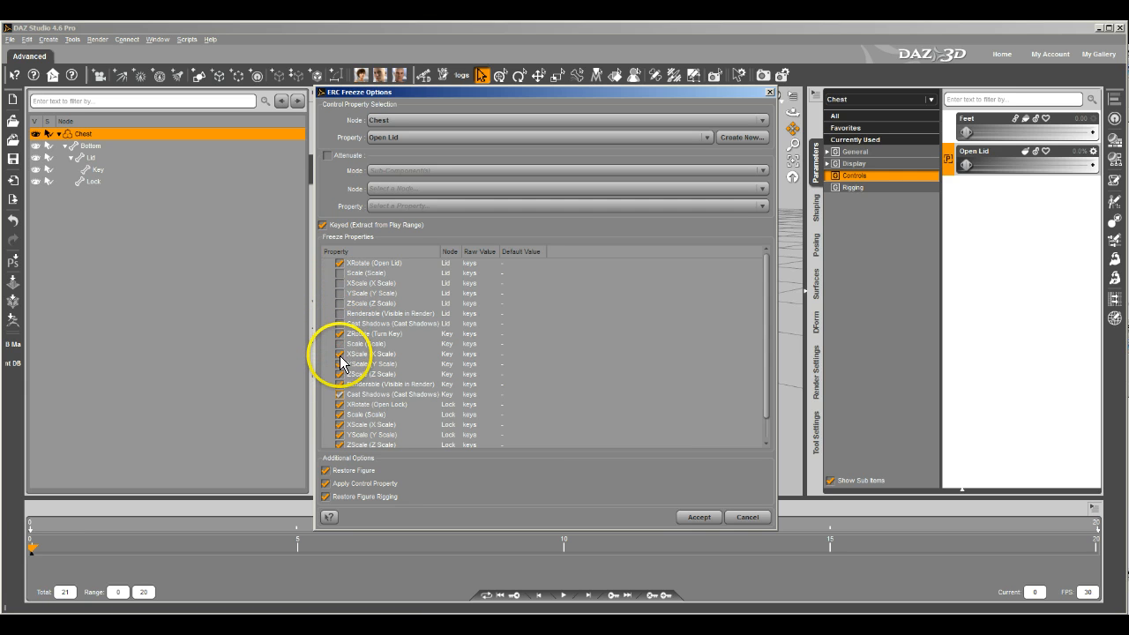
left_click(340, 353)
left_click(339, 363)
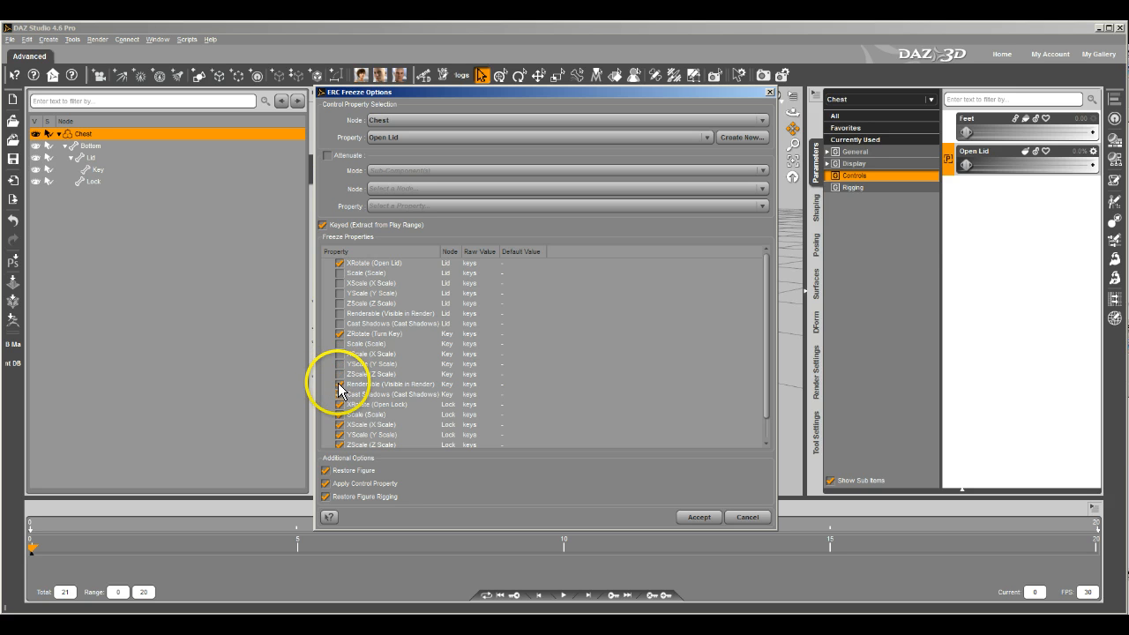
left_click(339, 384)
left_click(340, 394)
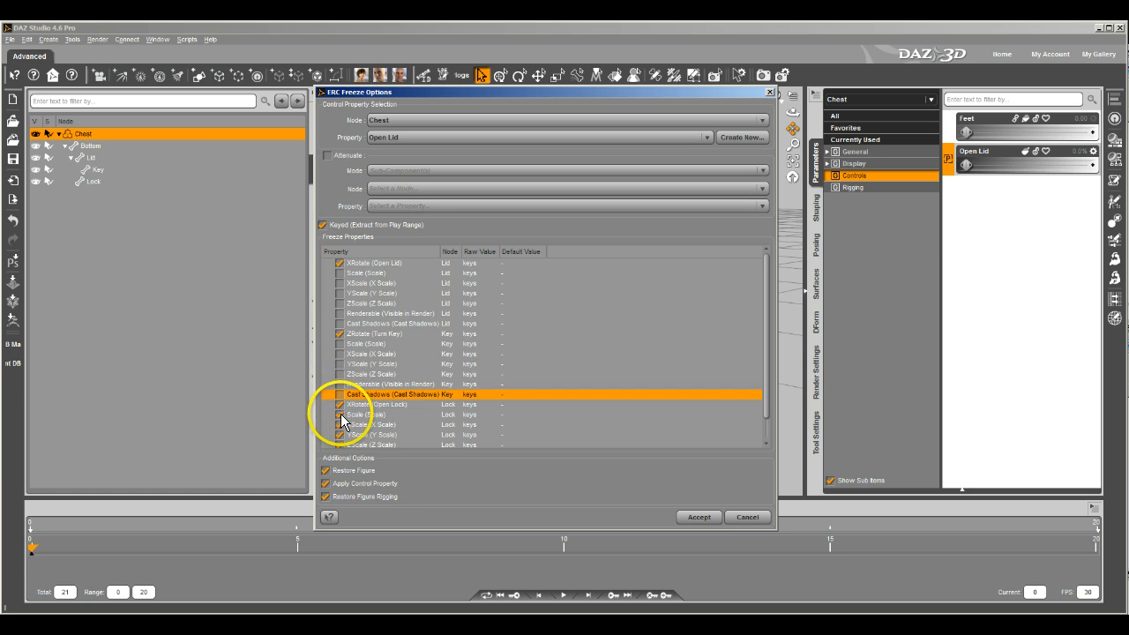
Step: Exclude the Lock's Scale, X, Y and Z Scale, Renderable and Cast Shadows properties from the freeze
left_click(341, 415)
scroll(340, 413, "down", 1)
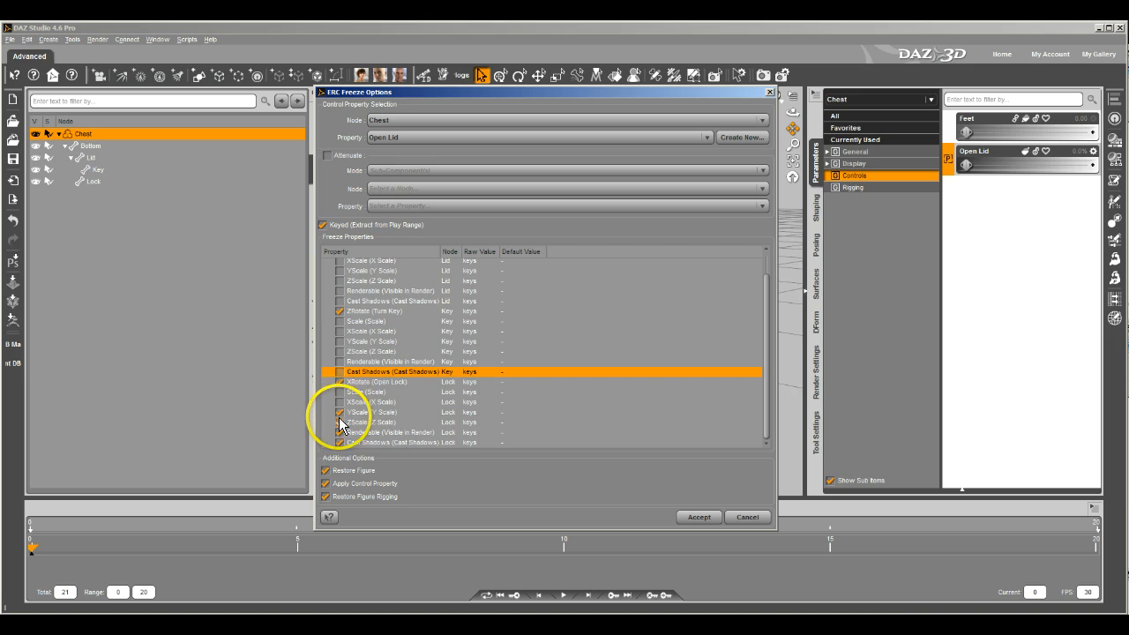
left_click(339, 413)
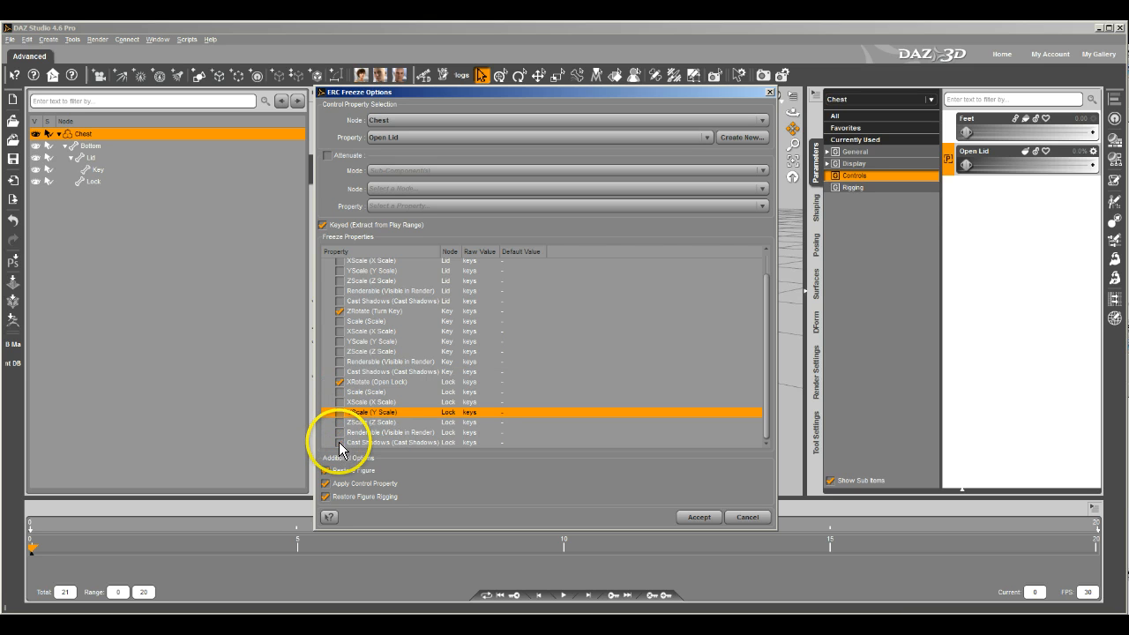
scroll(400, 380, "up", 1)
scroll(400, 382, "down", 1)
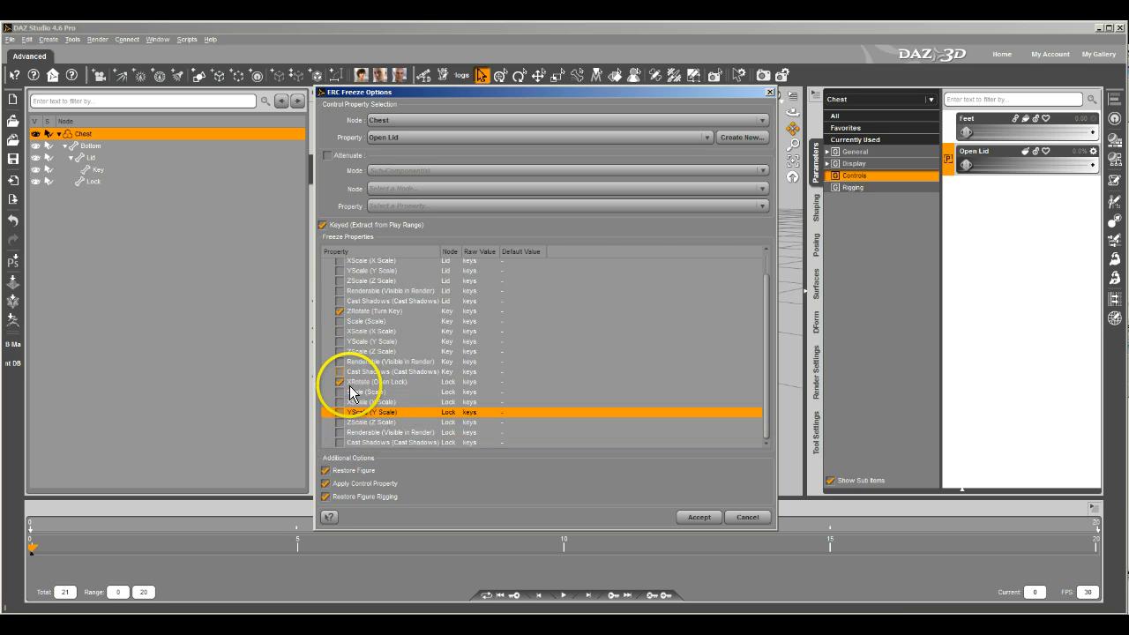
Step: Check that the Open Lock, Turn Key and Open Lid rotations are included, and accept the ERC Freeze
left_click(354, 383)
left_click(377, 312)
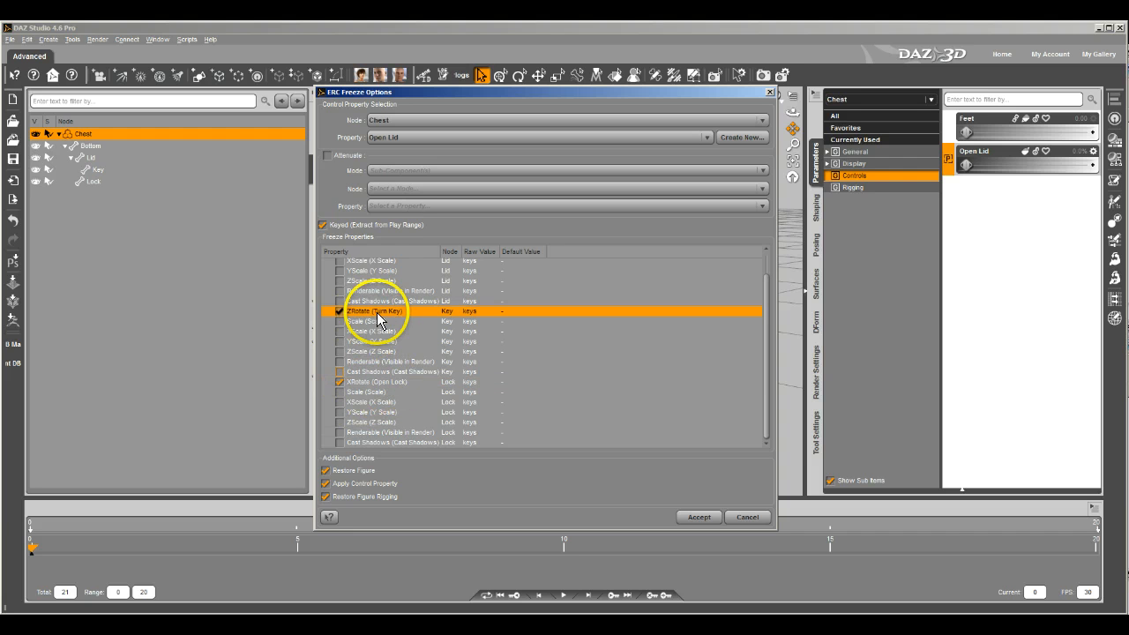
scroll(384, 287, "up", 1)
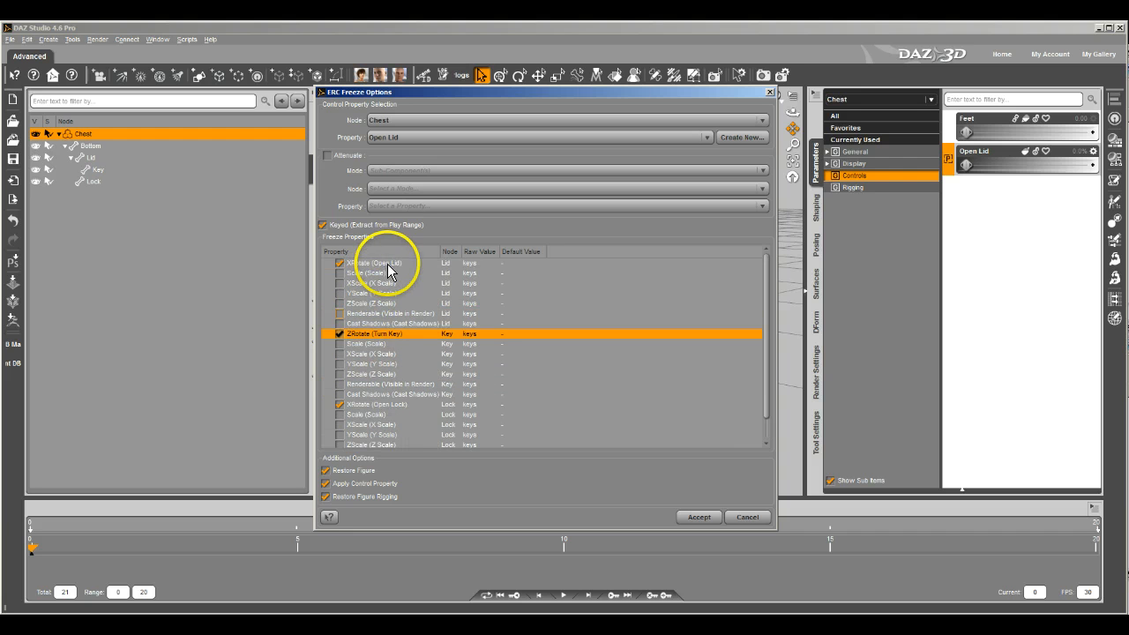
left_click(388, 264)
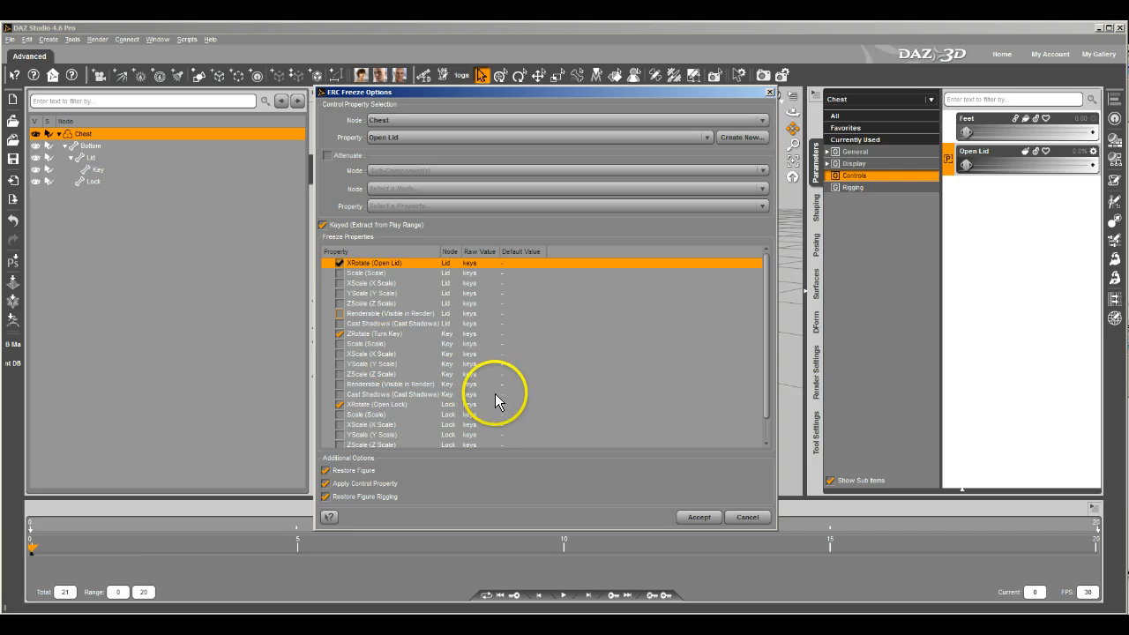
scroll(477, 406, "down", 1)
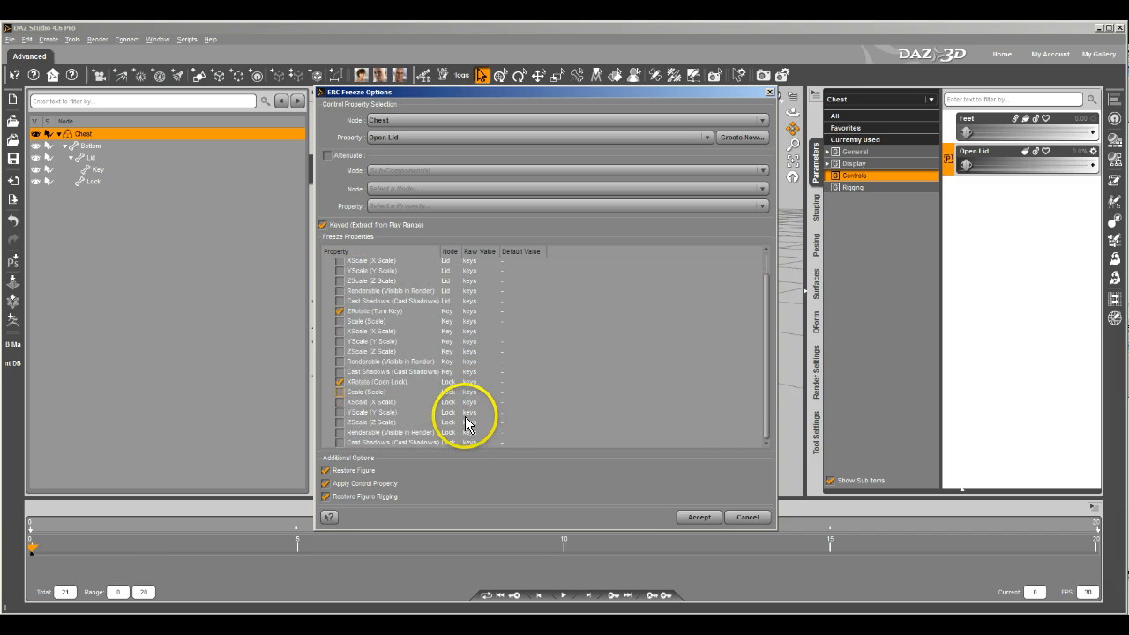
left_click(696, 519)
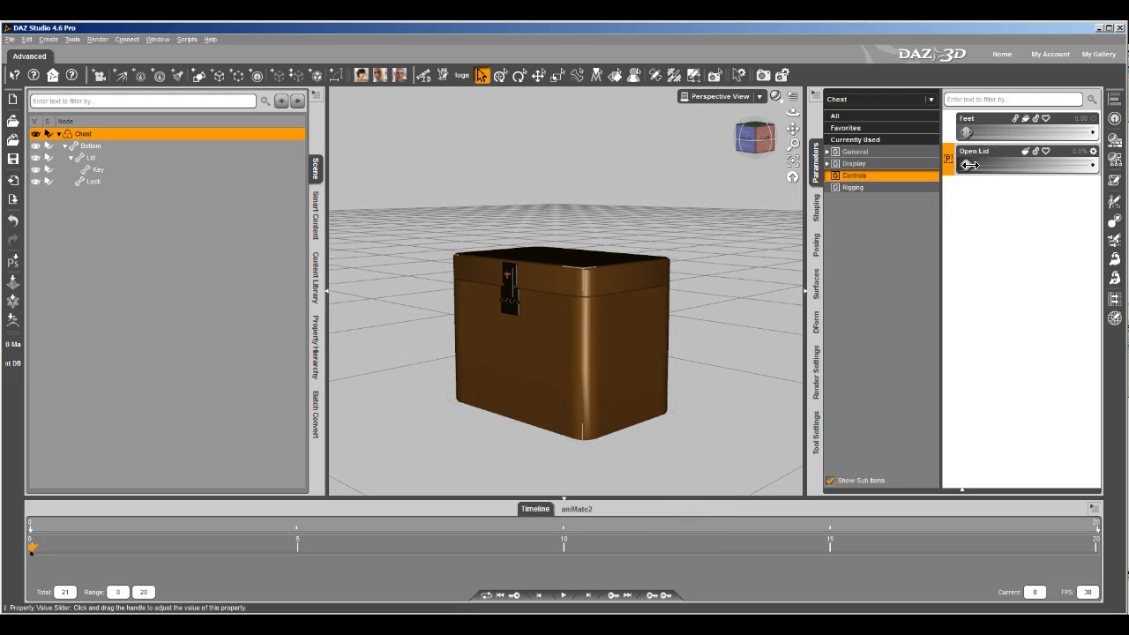
Step: Test the Chest's controls by raising Open Lid to 100%, setting Feet to 1.00 and lowering Open Lid to 59.9%
left_click_drag(980, 167, 958, 161)
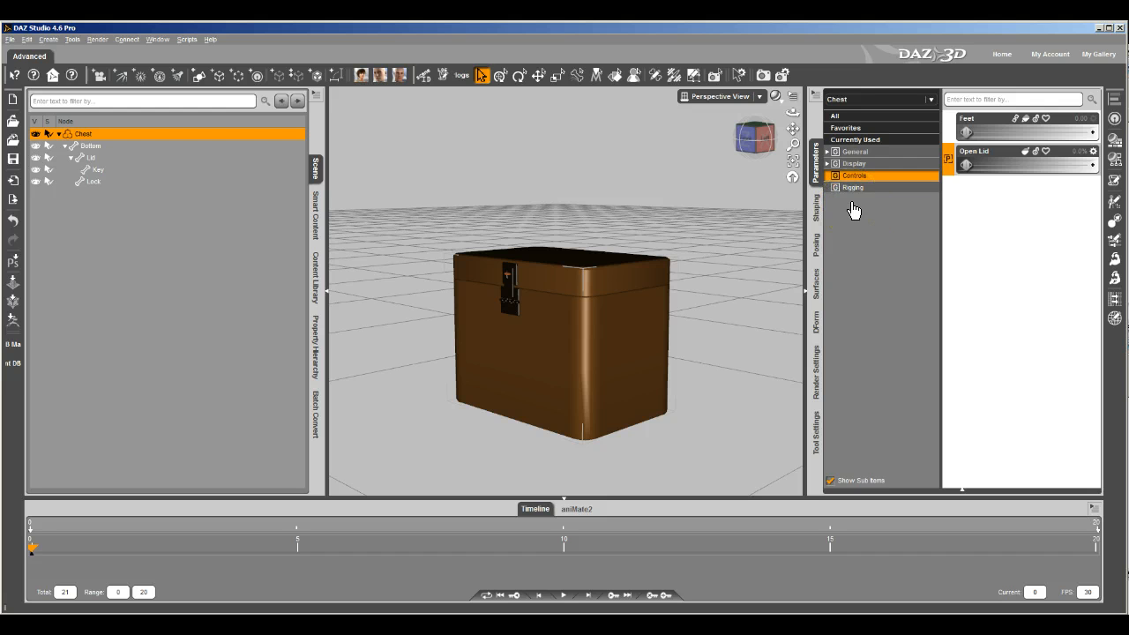
left_click_drag(967, 164, 1108, 168)
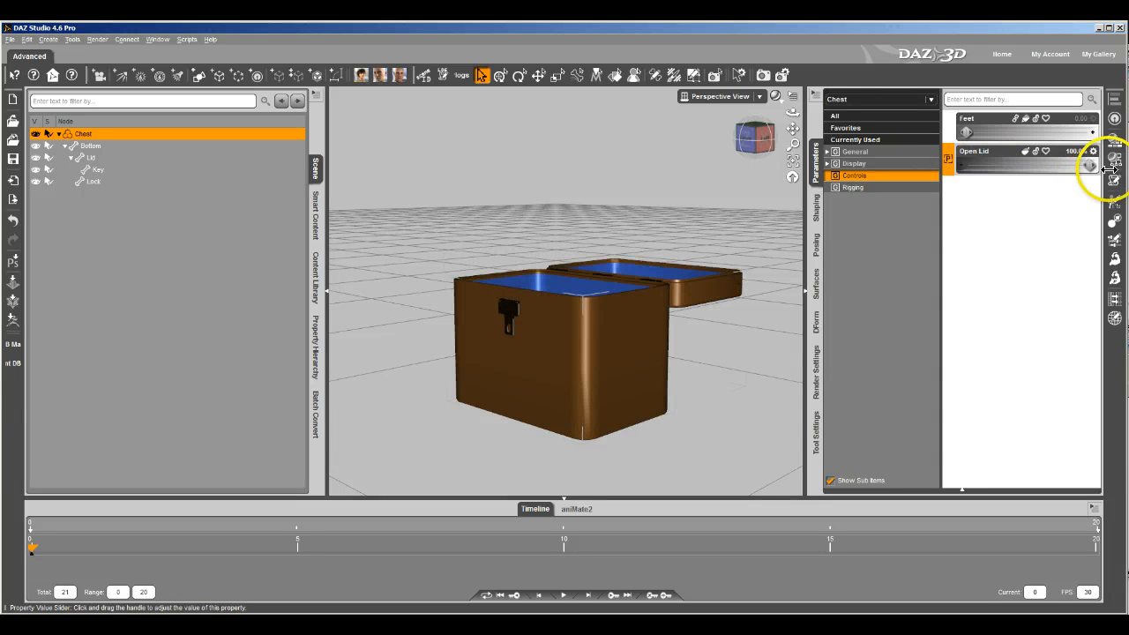
left_click_drag(967, 132, 1032, 216)
left_click(1091, 170)
Step: Collapse the timeline and clear the whole Chest figure's animation
left_click(535, 509)
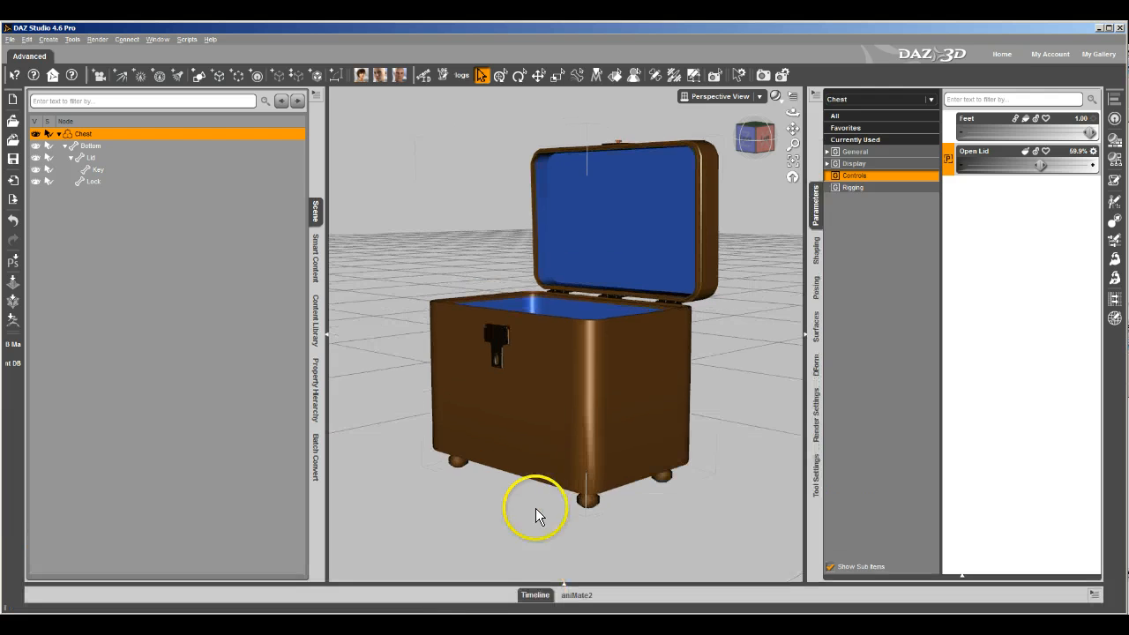
right_click(818, 205)
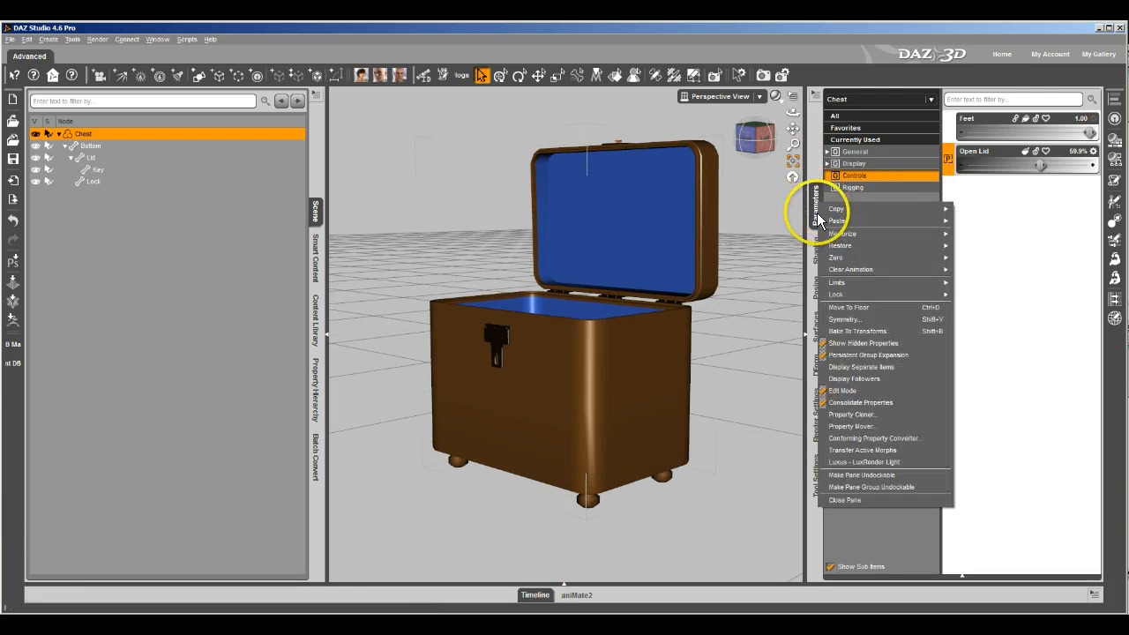
mouse_move(833, 284)
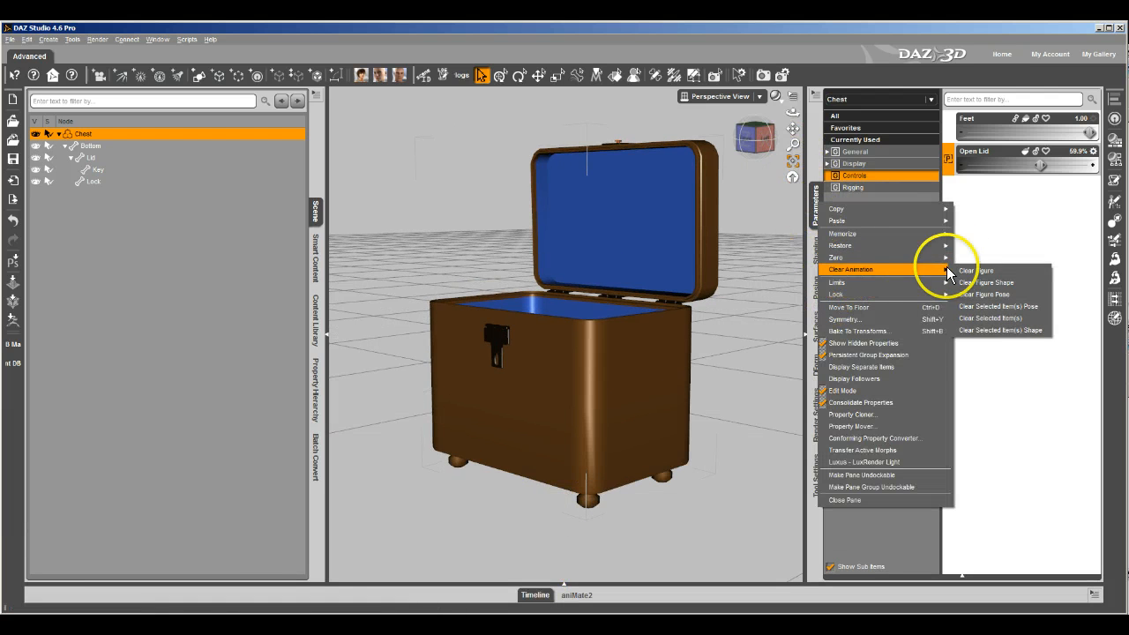
left_click(979, 271)
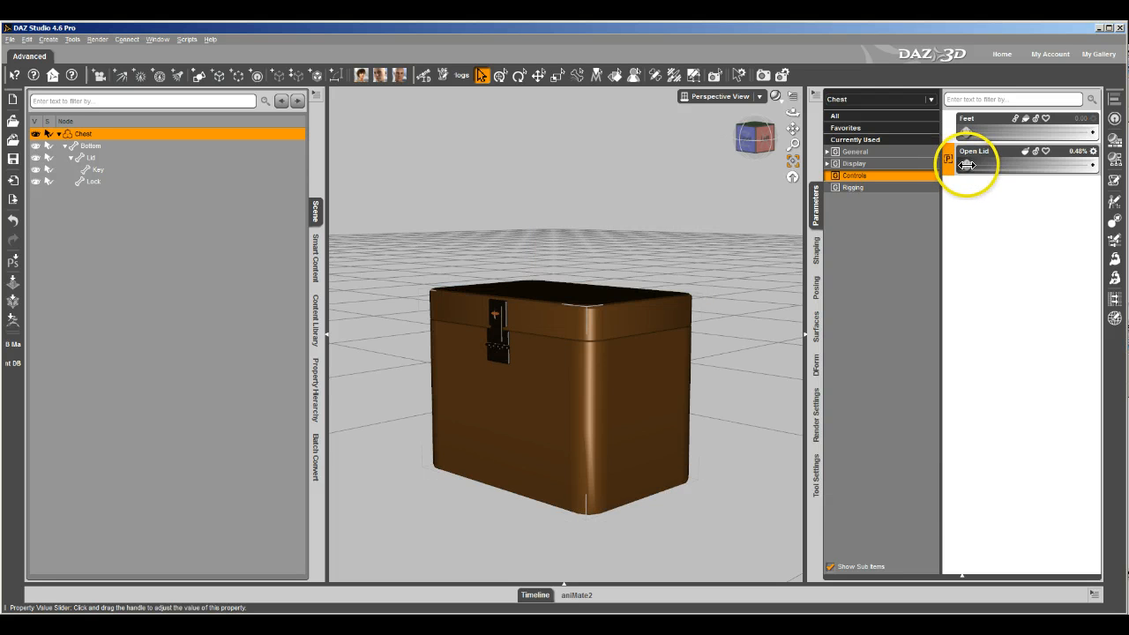
Step: Test the Chest's Feet at 1.00 and a slight Open Lid, and return both controls to zero
left_click_drag(966, 165, 1092, 133)
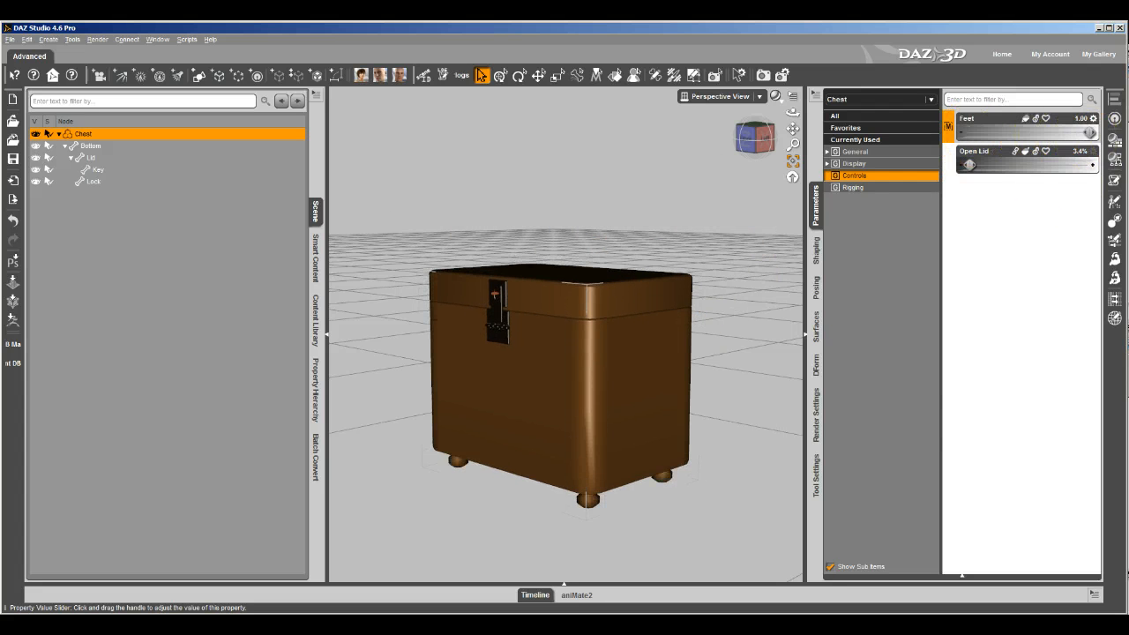
left_click_drag(973, 164, 852, 159)
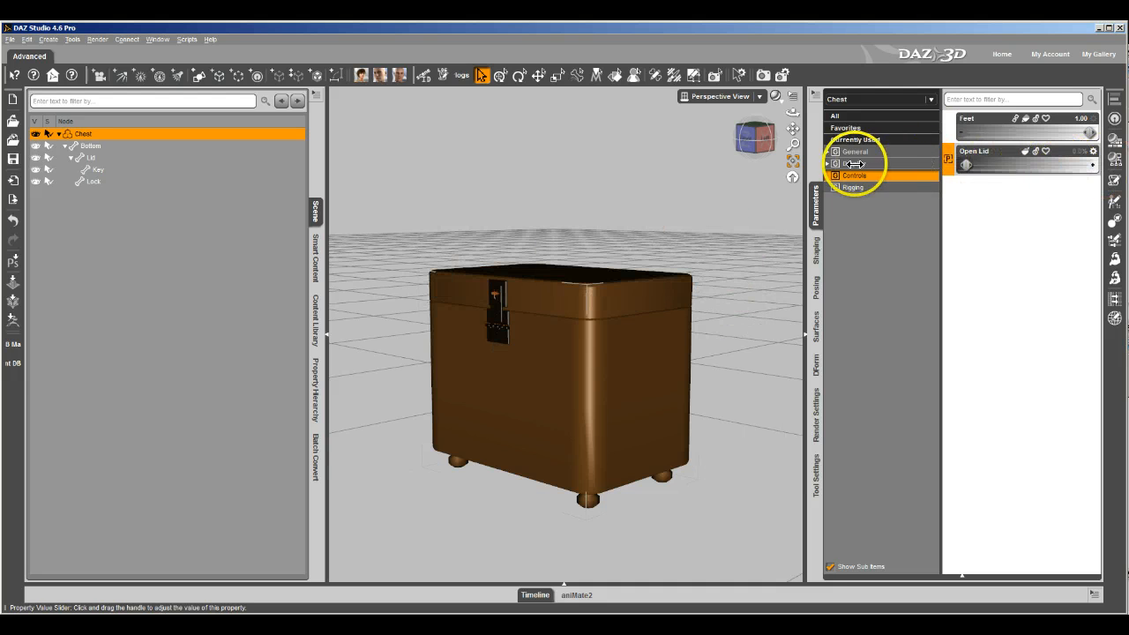
left_click_drag(1090, 133, 900, 133)
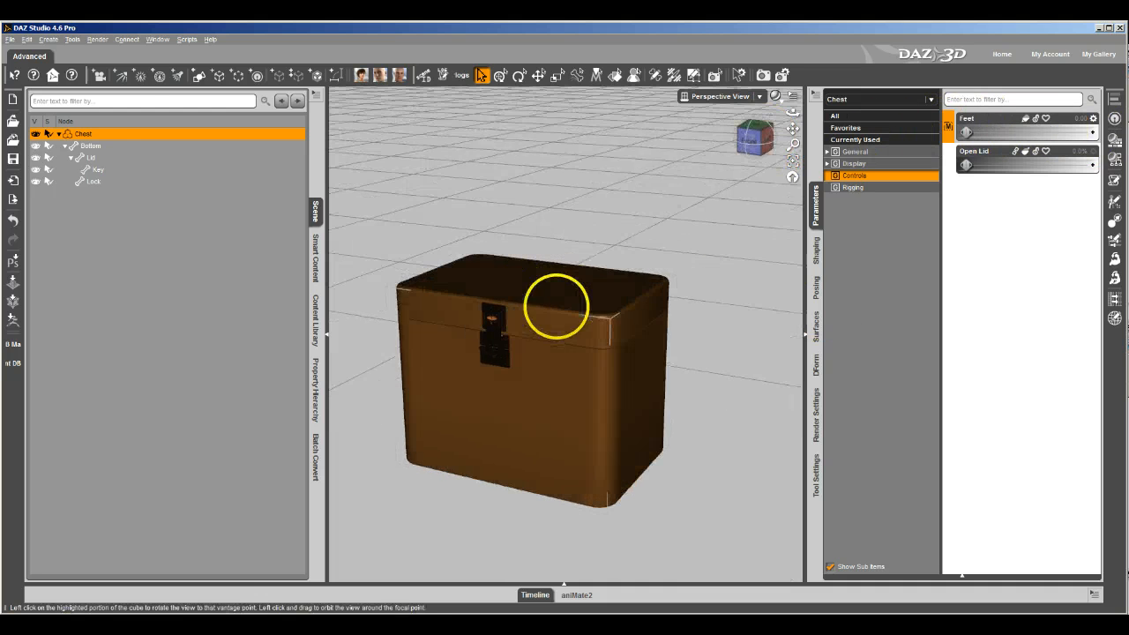
Step: Save the Chest as a Figure/Prop support asset, overwriting the existing file
left_click(10, 39)
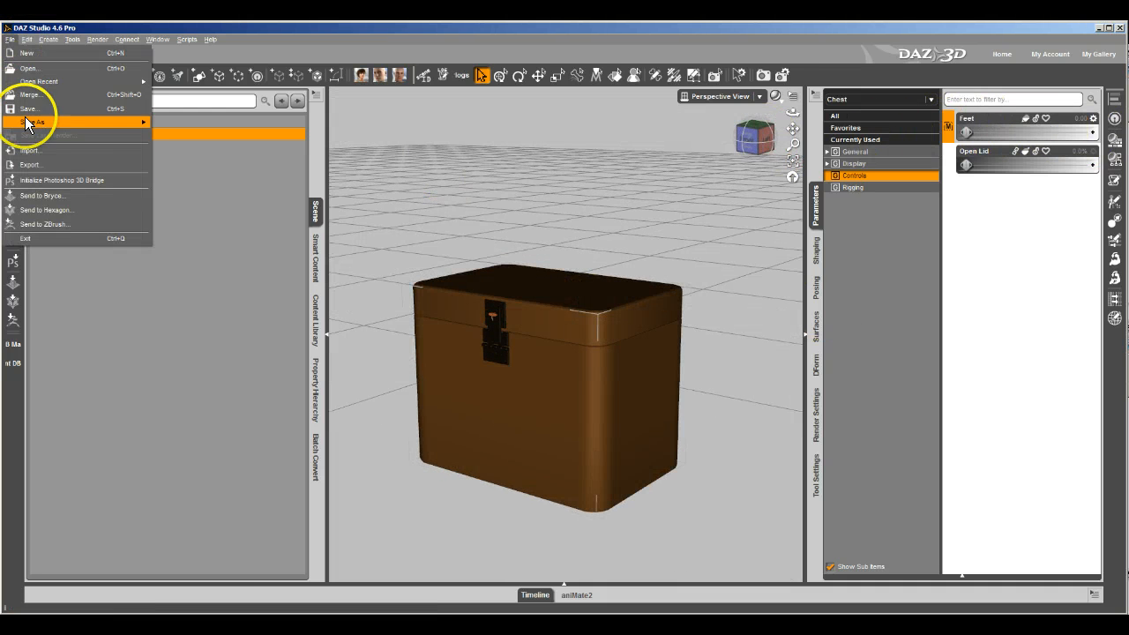
mouse_move(99, 121)
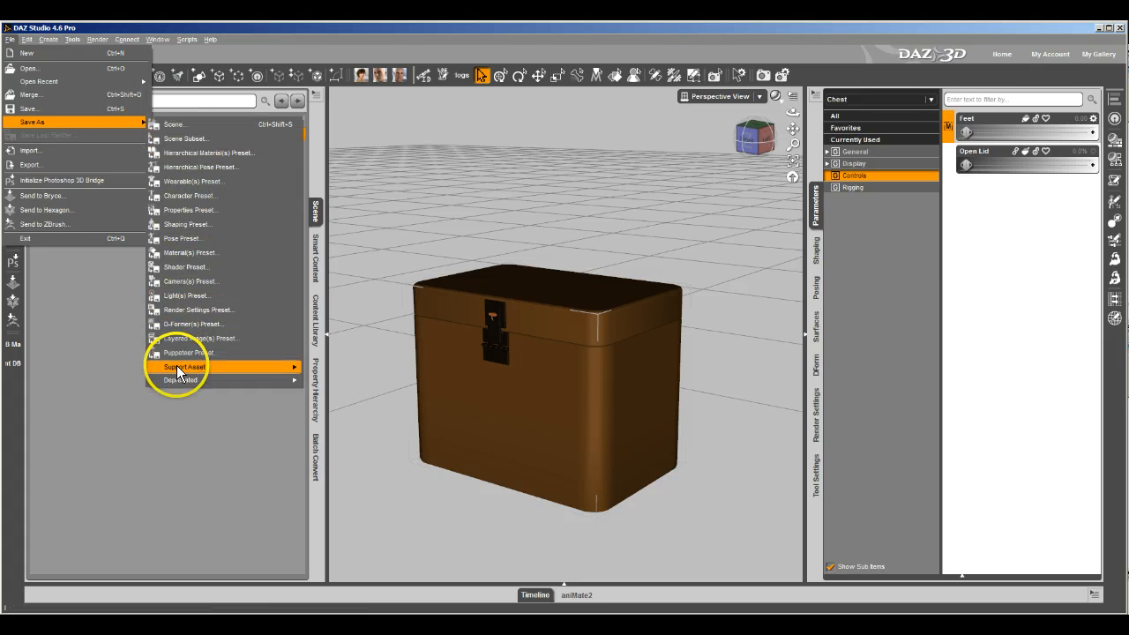
mouse_move(177, 365)
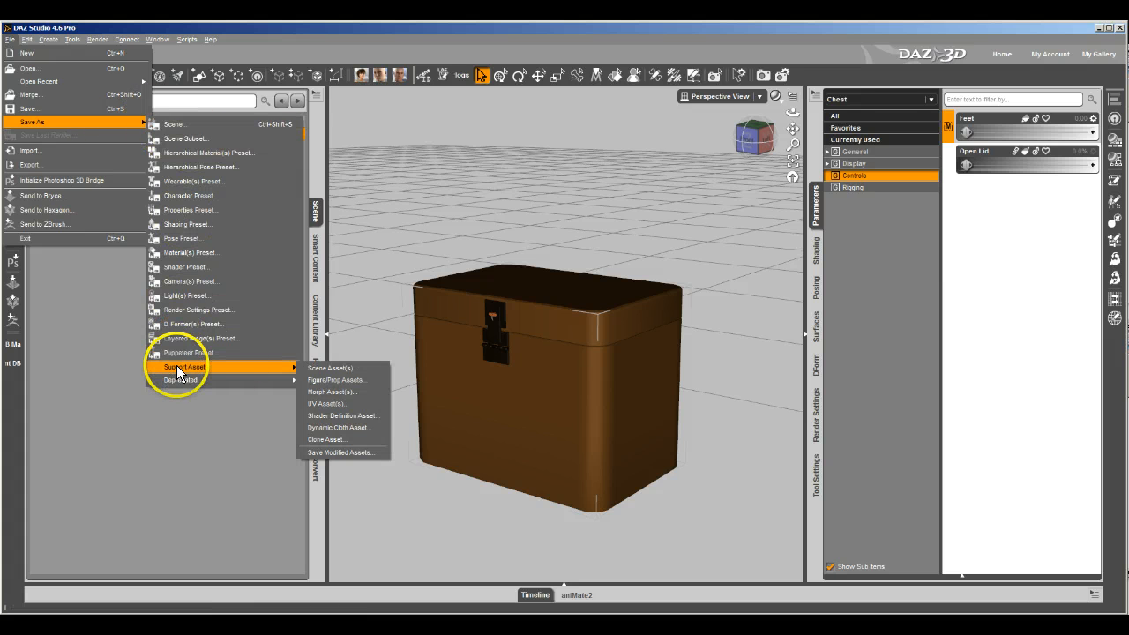
left_click(340, 380)
double_click(180, 113)
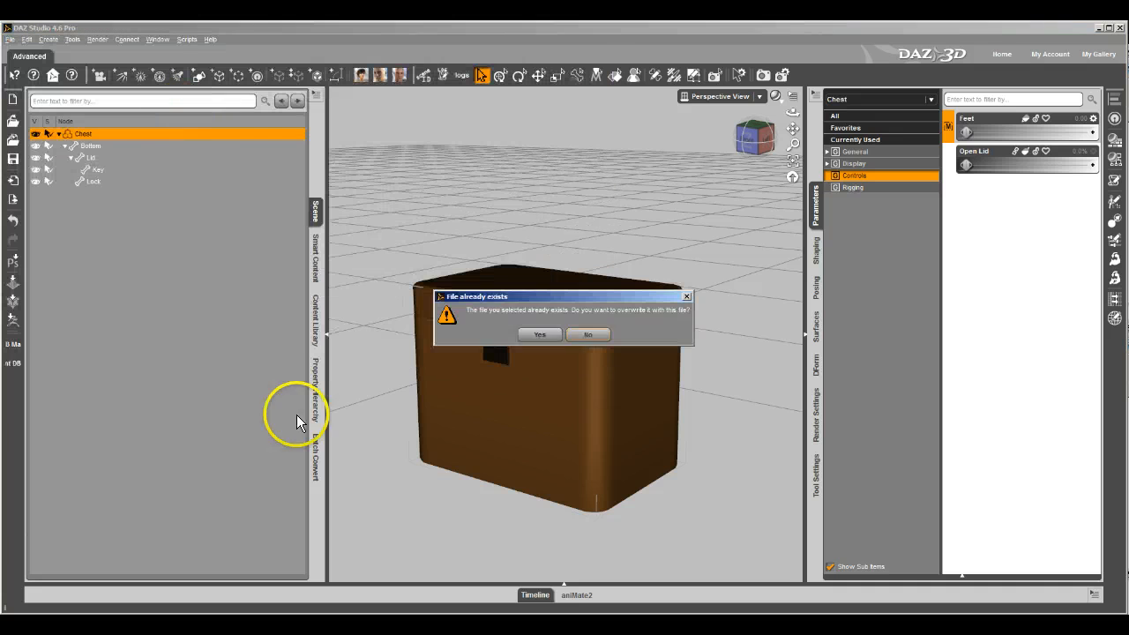
left_click(545, 335)
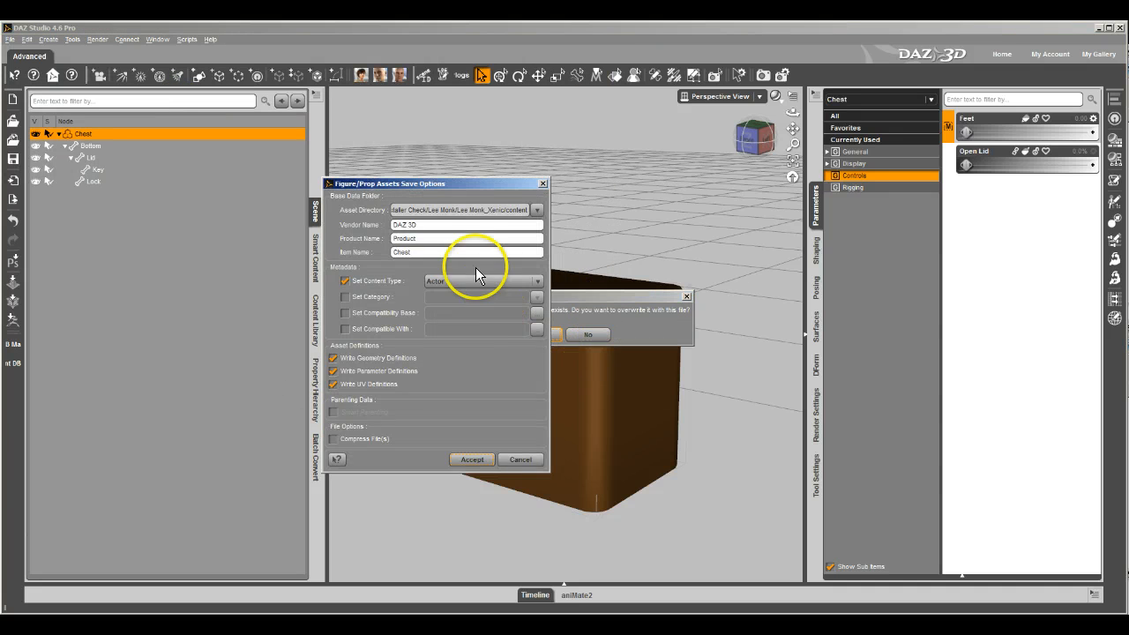
Step: Set the asset's vendor name to xenic101 in the save options
left_click(431, 224)
left_click_drag(431, 224, 293, 220)
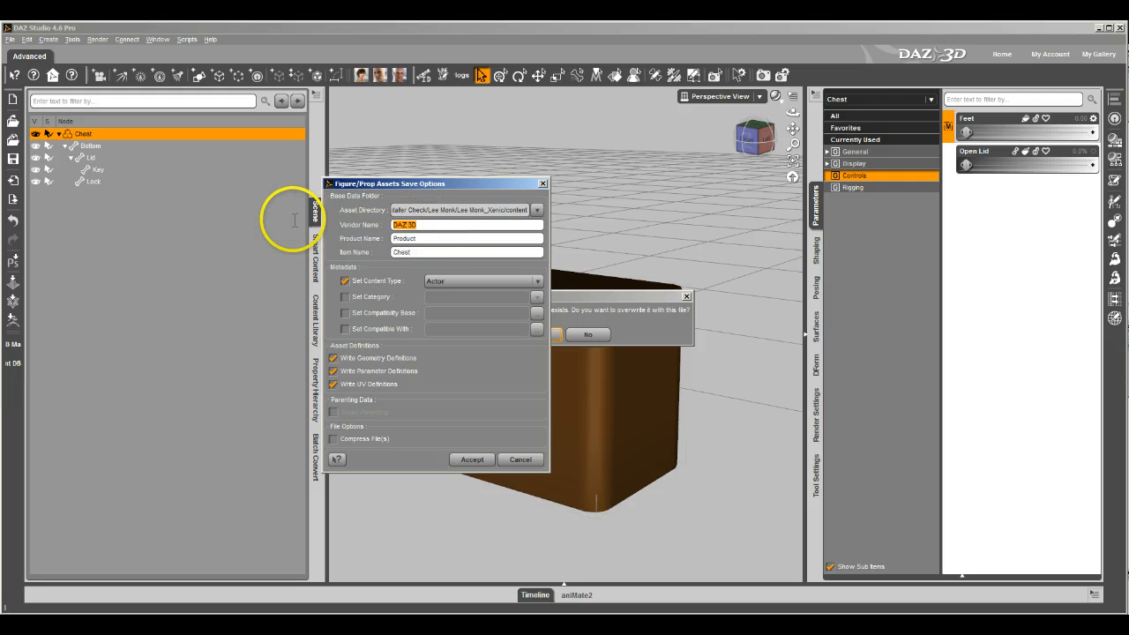
type("xenic101")
Step: Switch to Windows Explorer and open the data folder inside the Lee Monk_Xenic content folder to look up the product name
left_click_drag(422, 236, 320, 235)
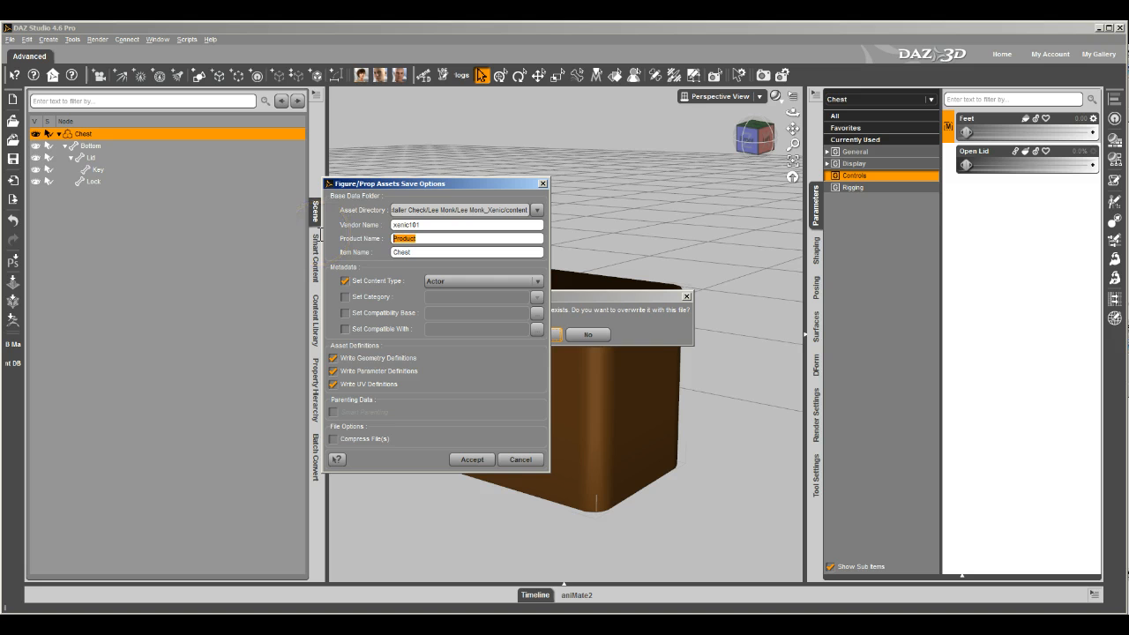
key("alt+Tab")
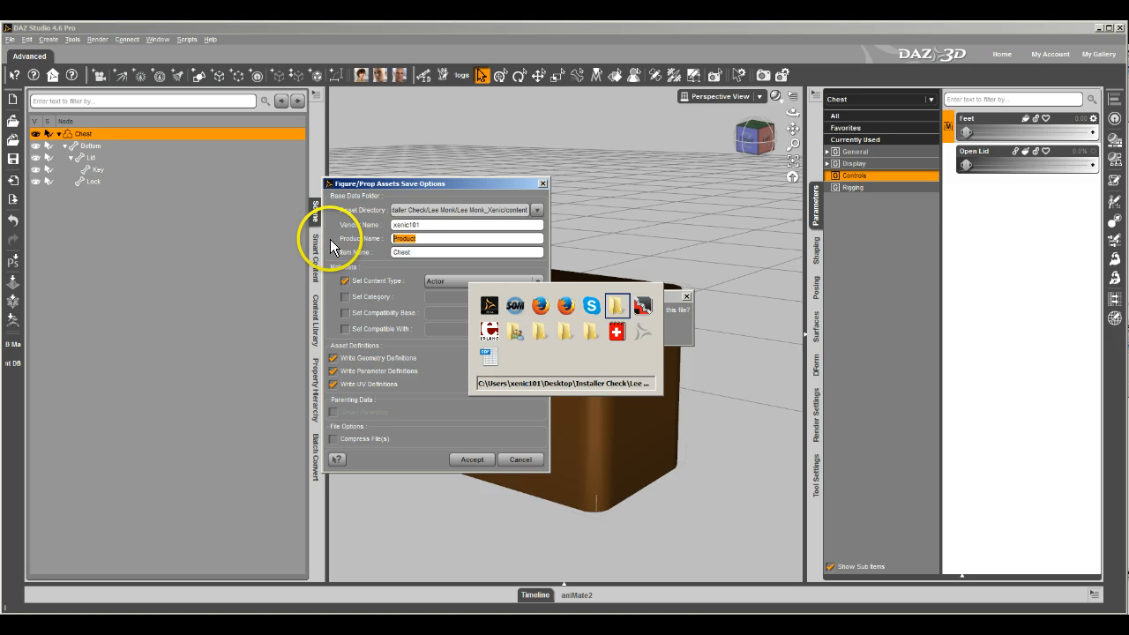
key("alt+Tab")
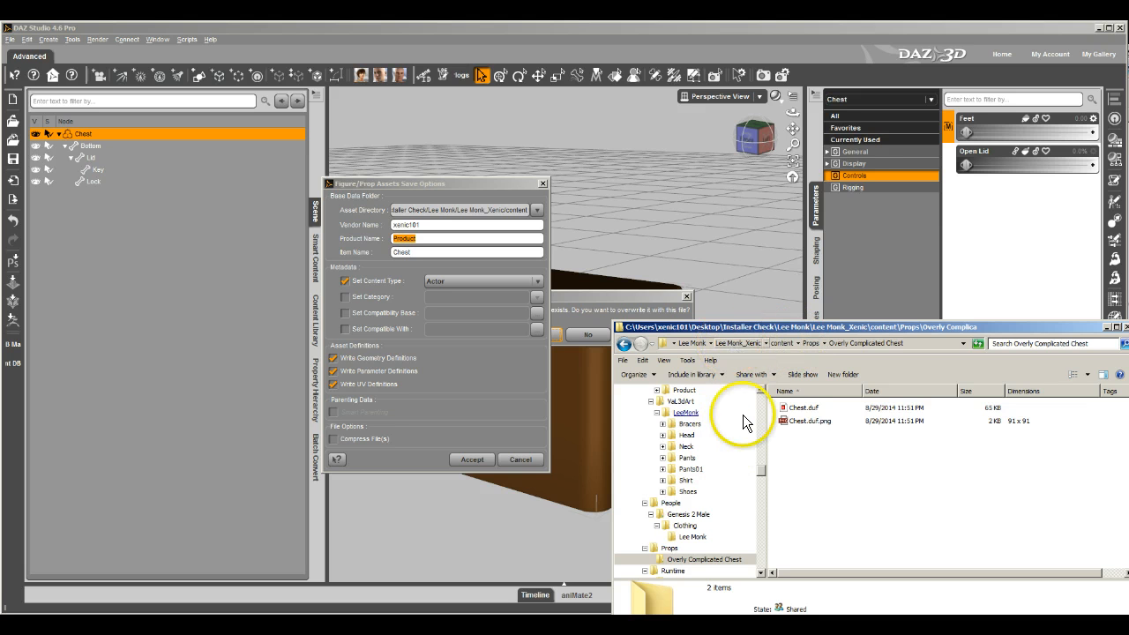
left_click(760, 389)
left_click(761, 389)
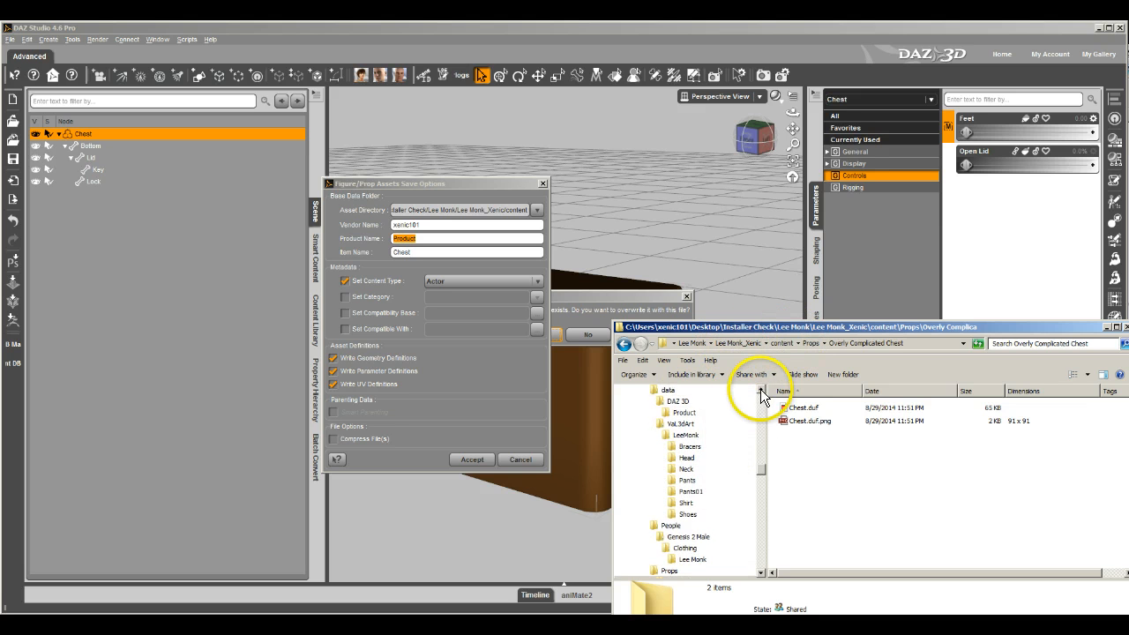
left_click(761, 389)
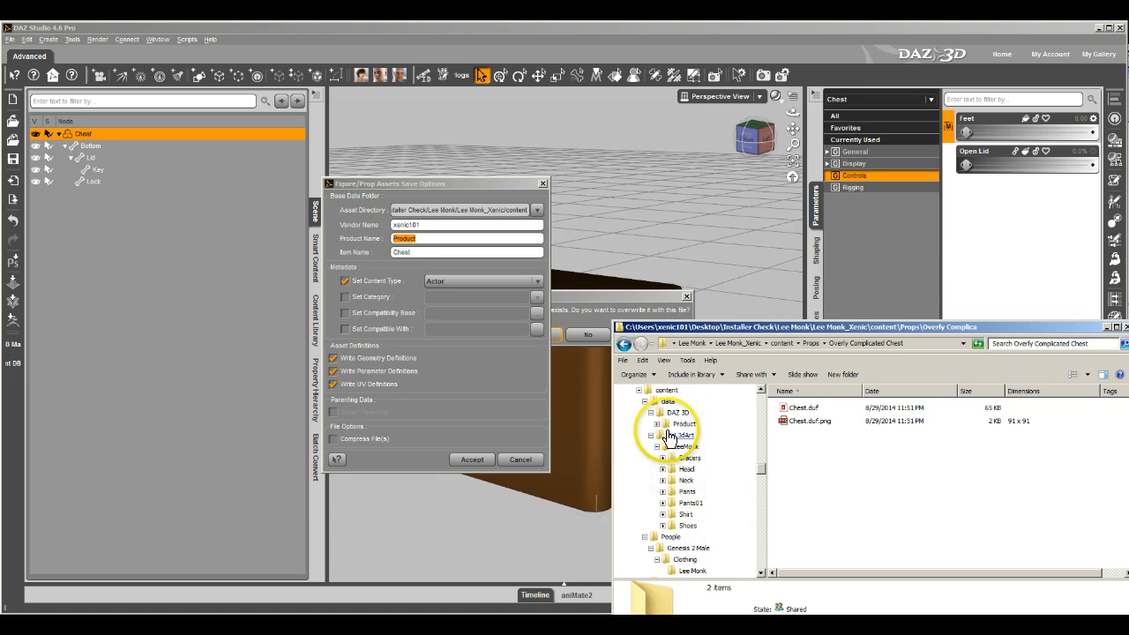
scroll(754, 397, "up", 1)
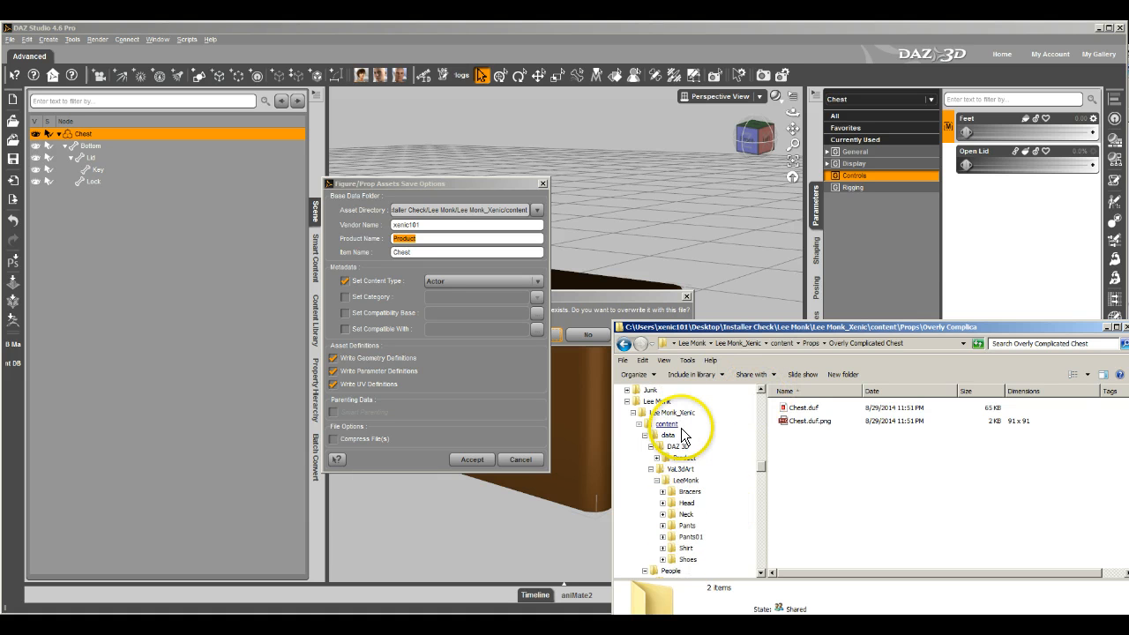
left_click(672, 437)
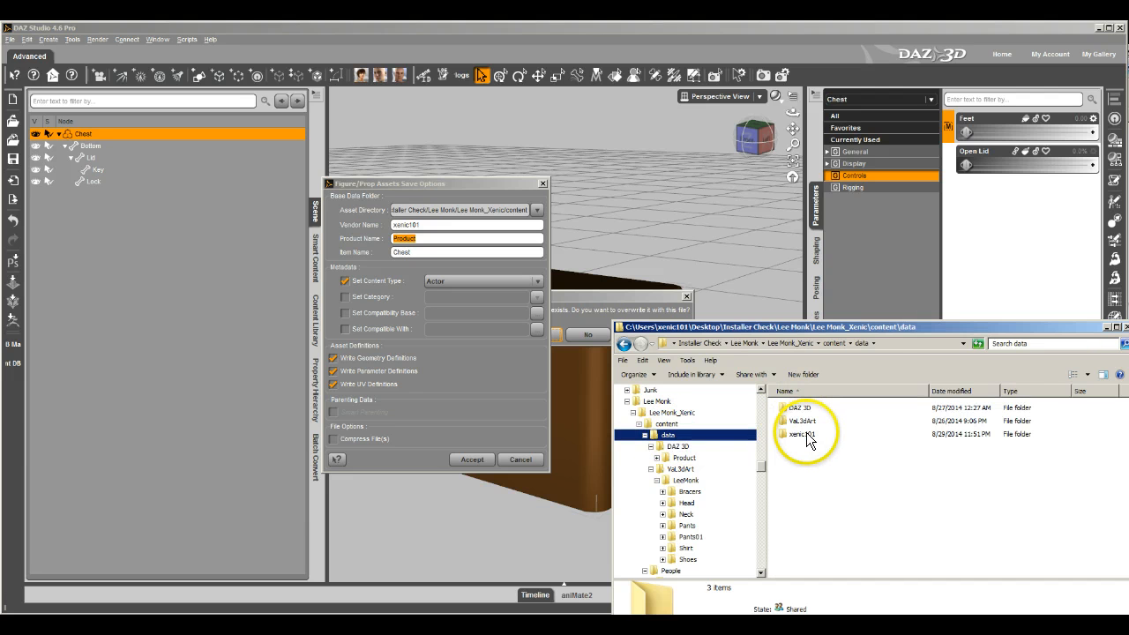
Step: Set the product name to OverlyComplicatedChest, copied from the folder inside xenic101, and accept the asset save
left_click(805, 433)
double_click(806, 432)
left_click(815, 408)
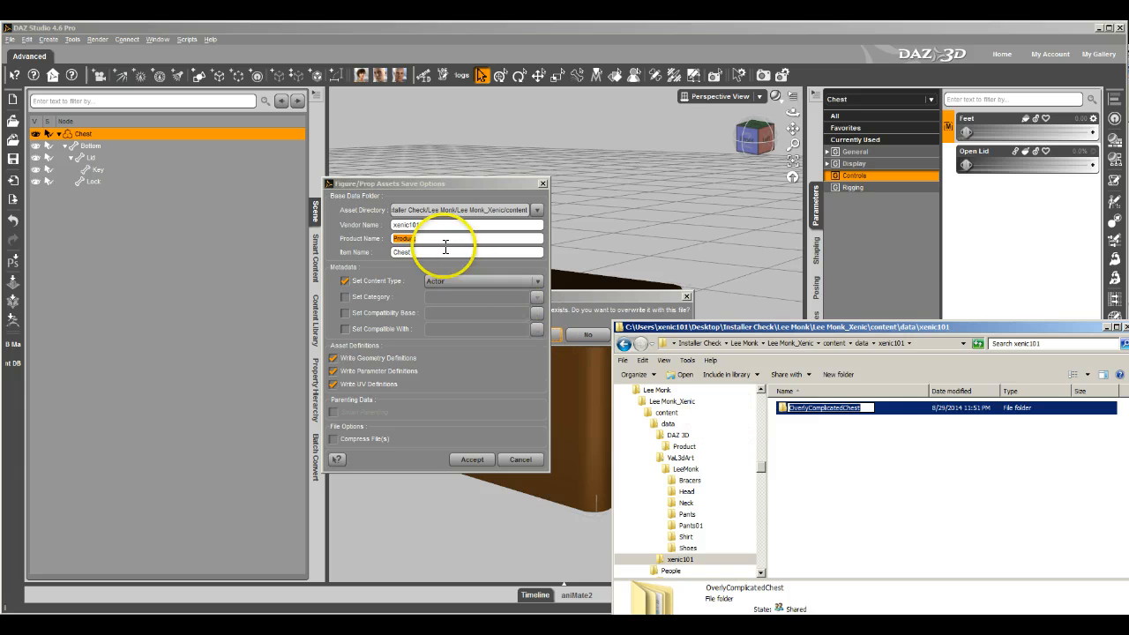
left_click(444, 184)
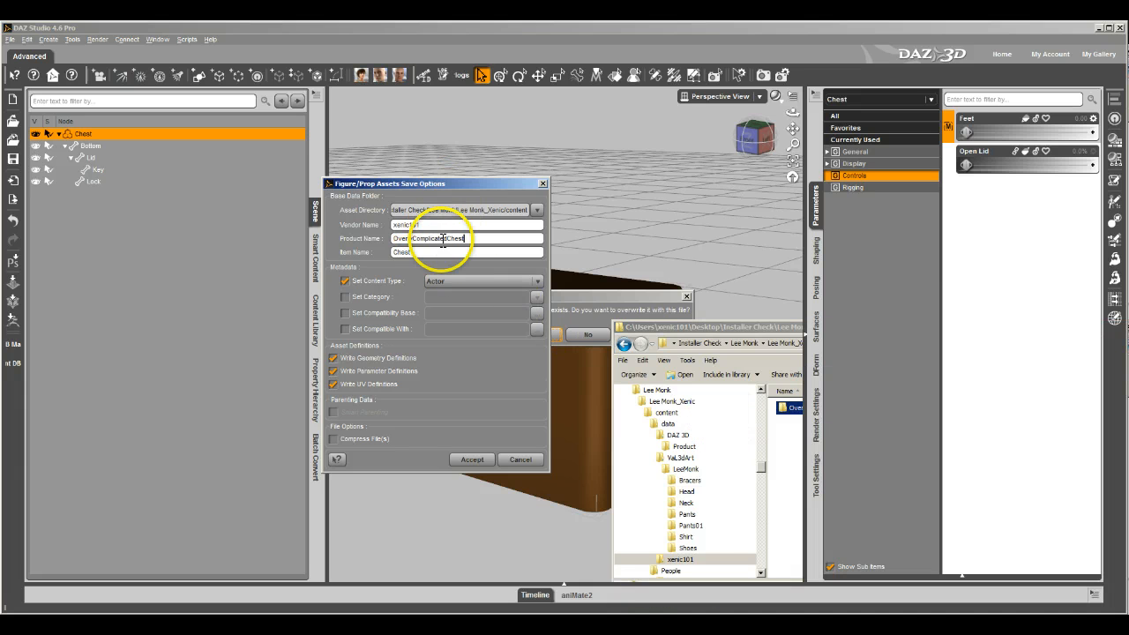
left_click(471, 460)
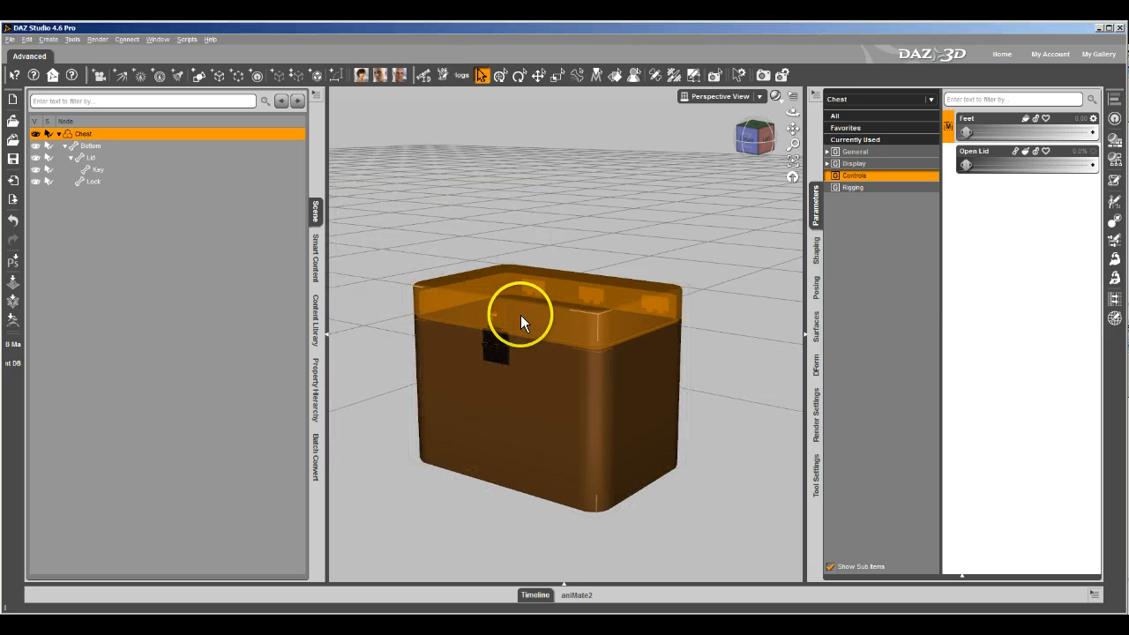